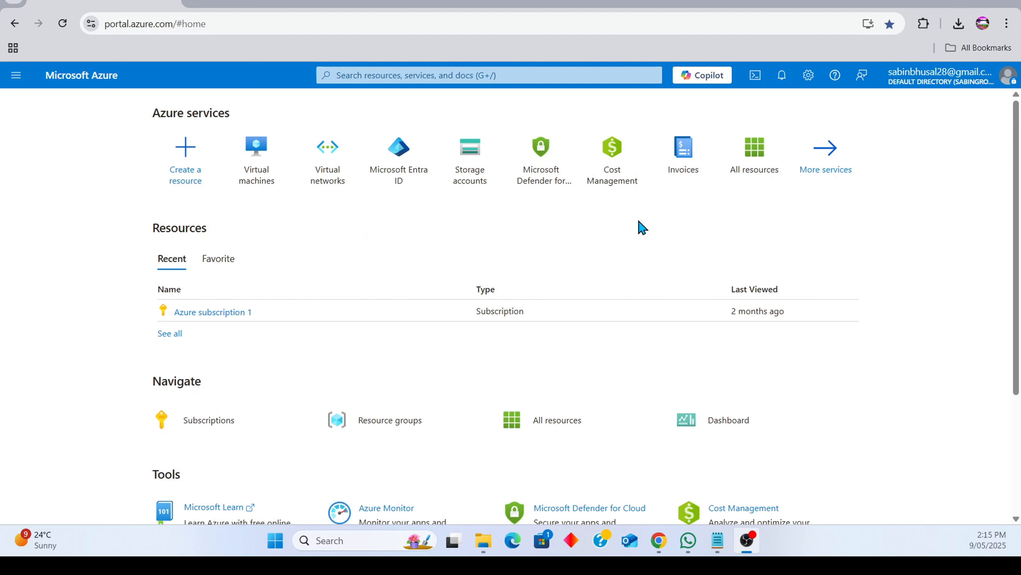
Create a resource group named rg-network2025 under Azure subscription 1 in the Australia East region
{"action": "left_click", "coordinate": [416, 419]}
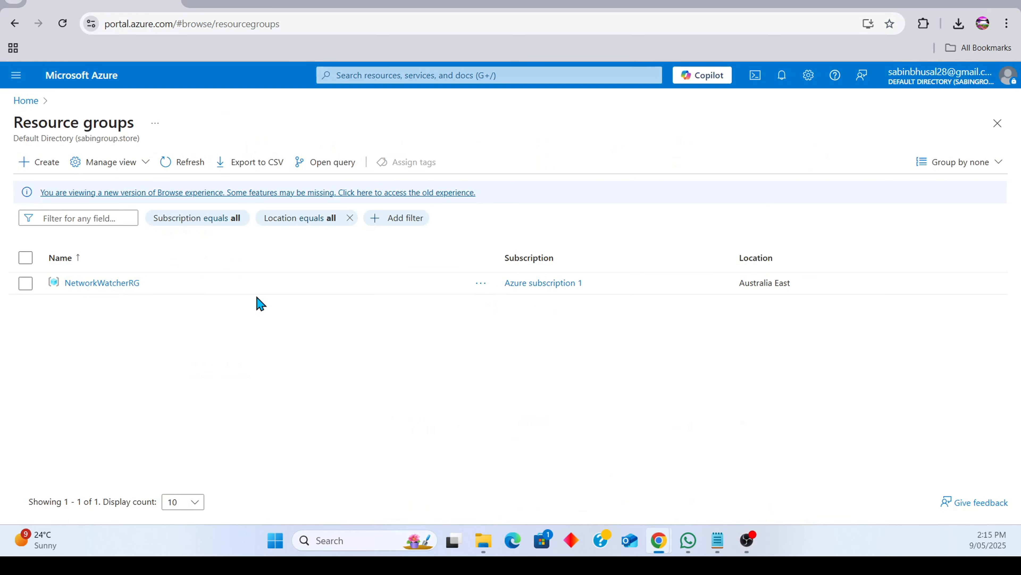
{"action": "left_click", "coordinate": [59, 178]}
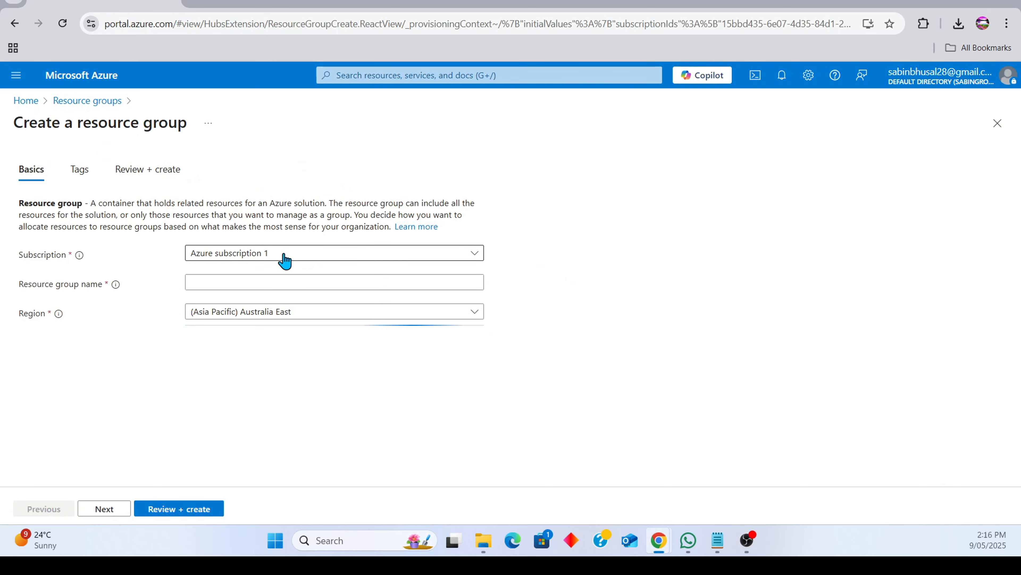
{"action": "left_click", "coordinate": [282, 285]}
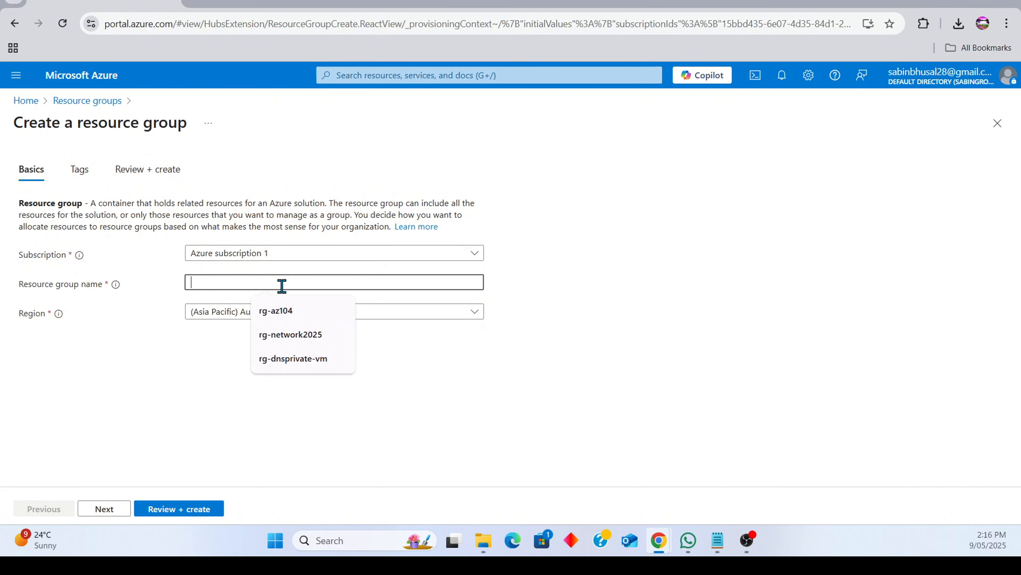
{"action": "left_click", "coordinate": [290, 334]}
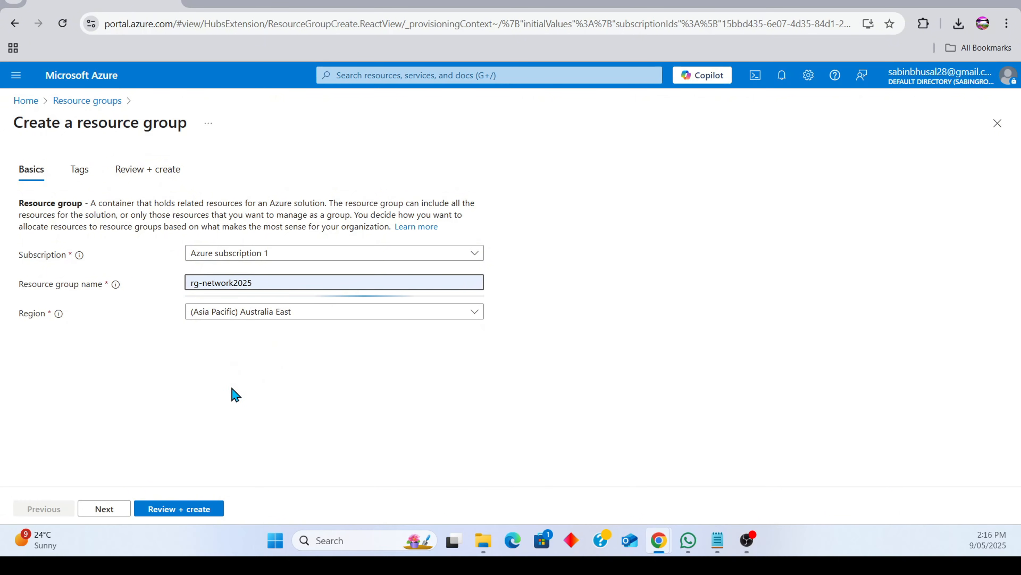
{"action": "left_click", "coordinate": [167, 508]}
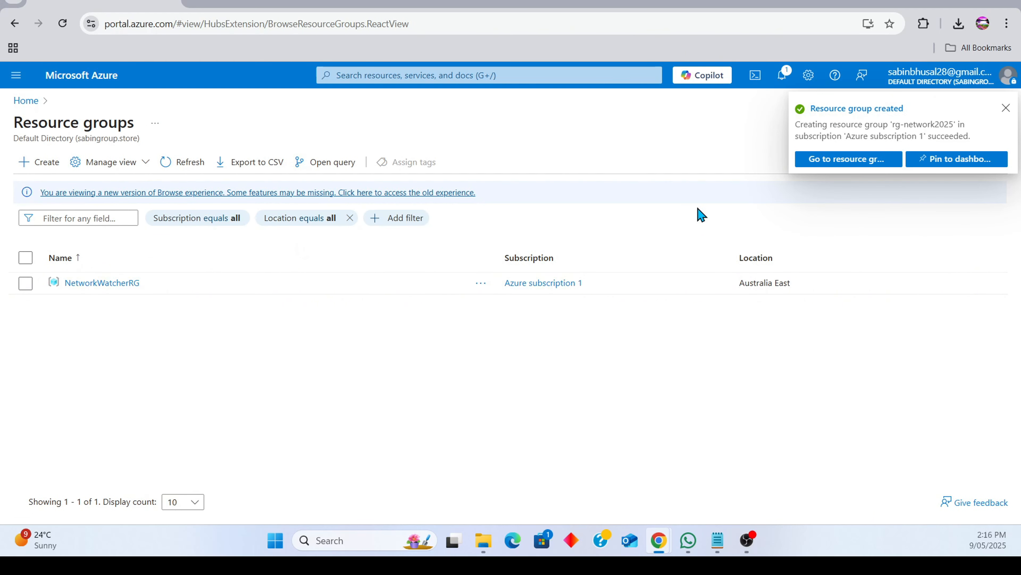
Check the recent resources and the resource group list, and open the rg-network2025 resource group
{"action": "left_click", "coordinate": [25, 102]}
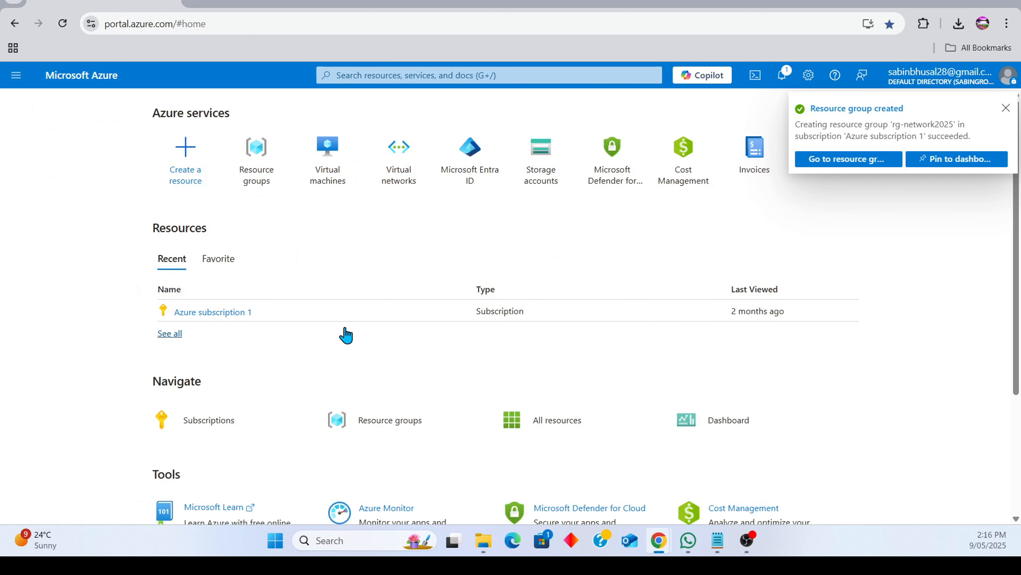
{"action": "left_click", "coordinate": [63, 23]}
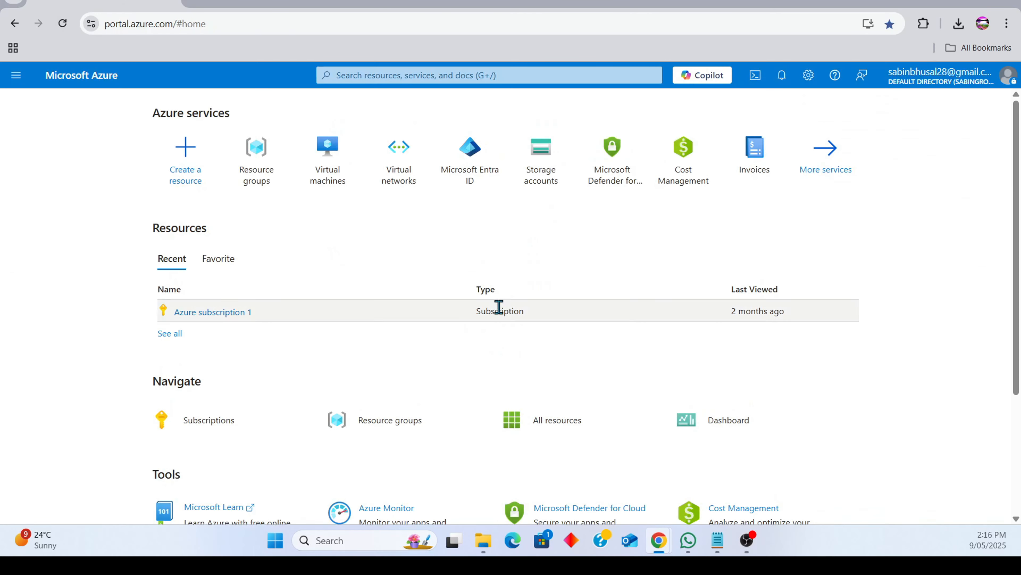
{"action": "left_click", "coordinate": [170, 334]}
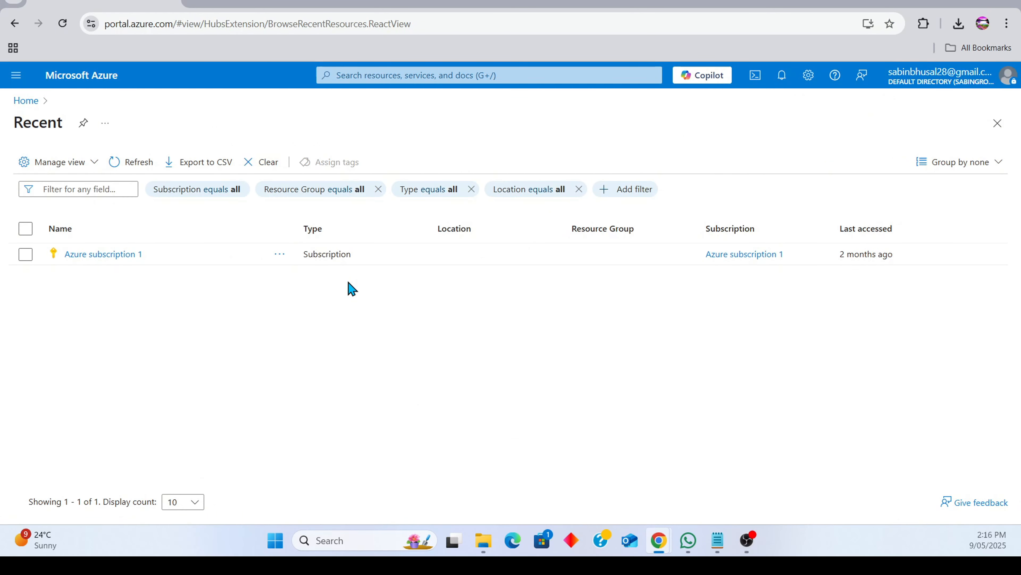
{"action": "left_click", "coordinate": [29, 101]}
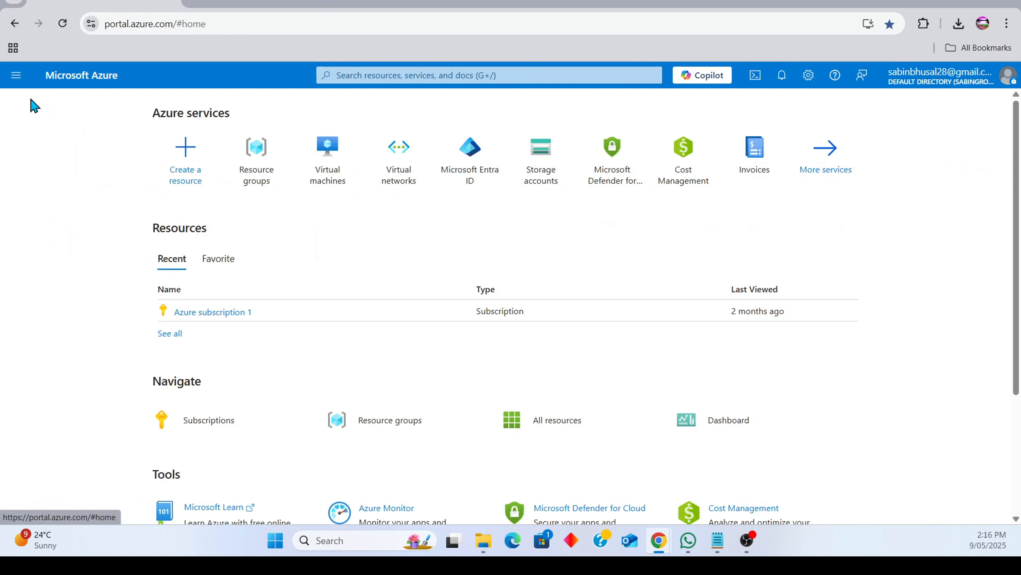
{"action": "left_click", "coordinate": [382, 425]}
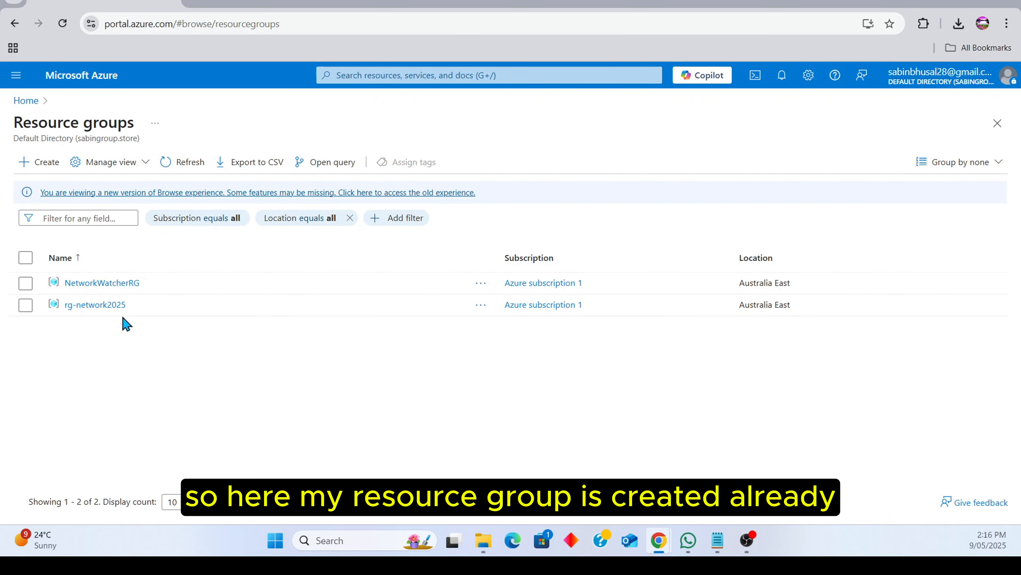
{"action": "left_click", "coordinate": [117, 306]}
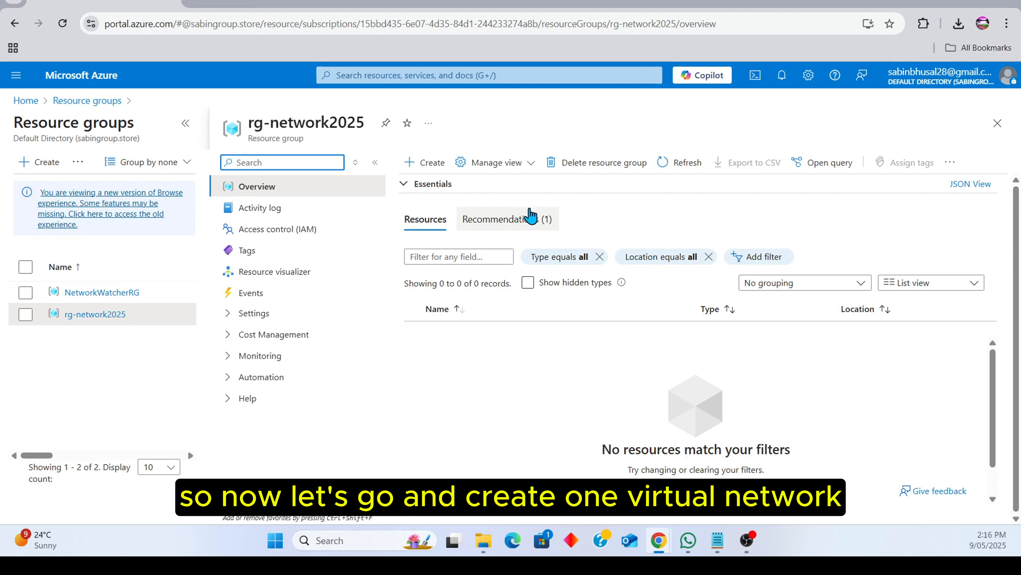
Search the portal for virtual, go to the Virtual networks service and start creating a virtual network
{"action": "left_click", "coordinate": [509, 75]}
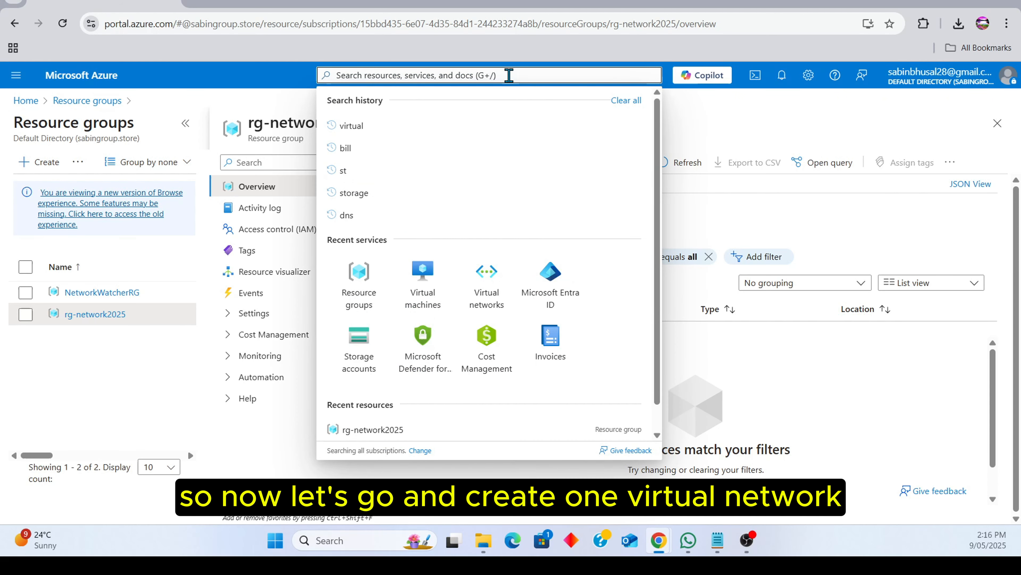
{"action": "left_click", "coordinate": [455, 131]}
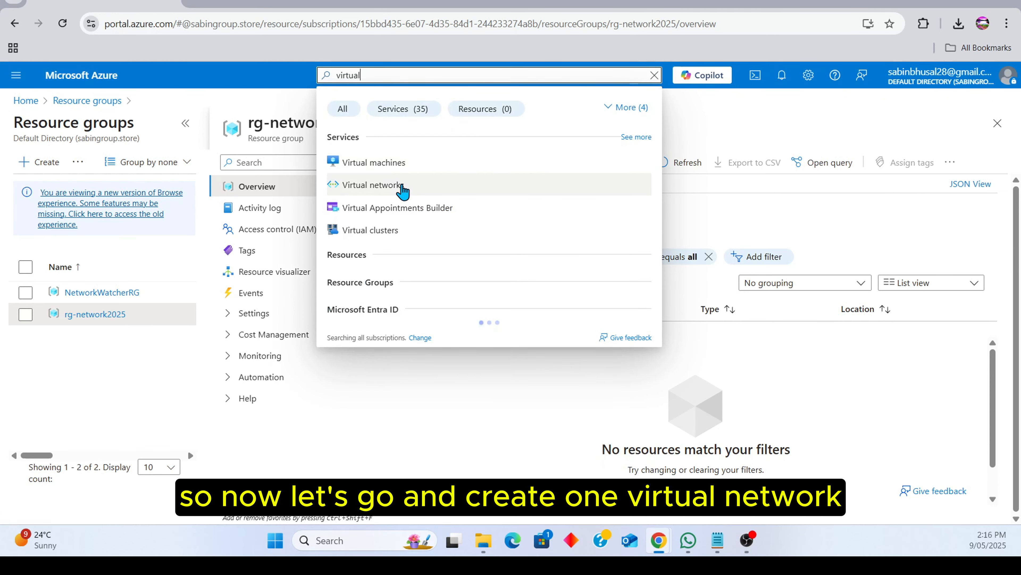
{"action": "left_click", "coordinate": [404, 186]}
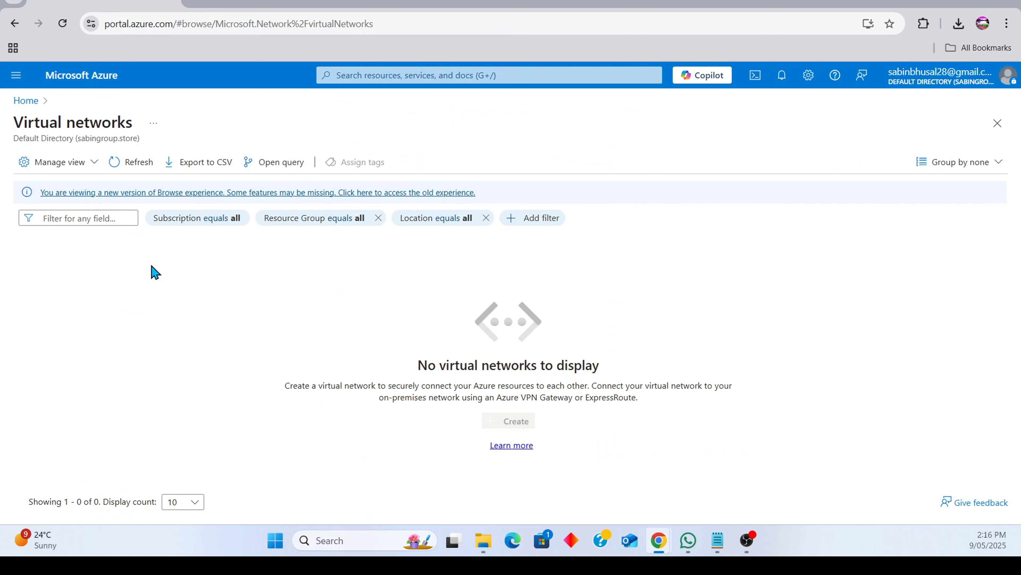
{"action": "left_click", "coordinate": [507, 420]}
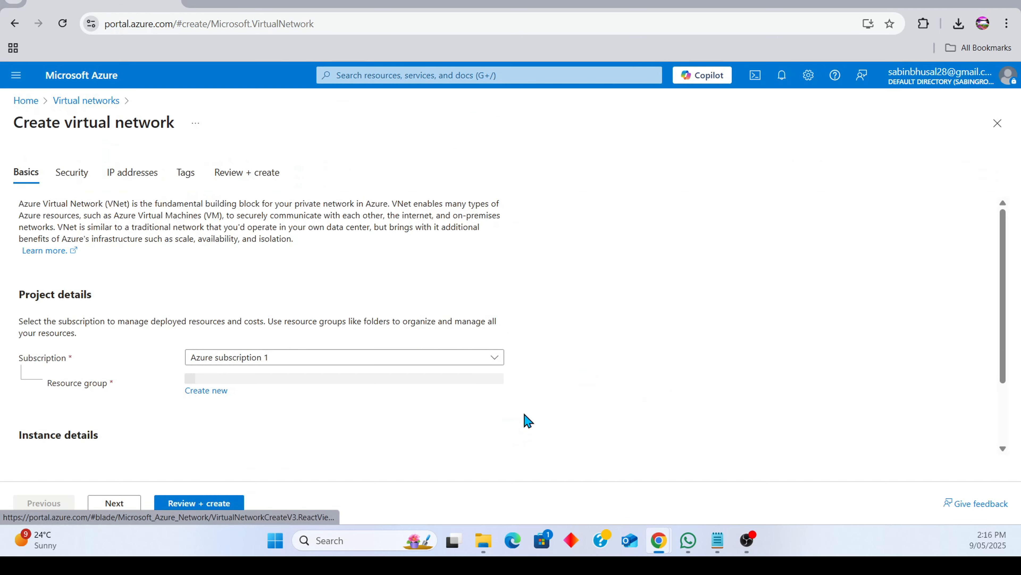
Assign the new virtual network to resource group rg-network2025, name it mynetwork and continue past the basics
{"action": "scroll", "coordinate": [272, 267], "scroll_direction": "down", "scroll_amount": 2}
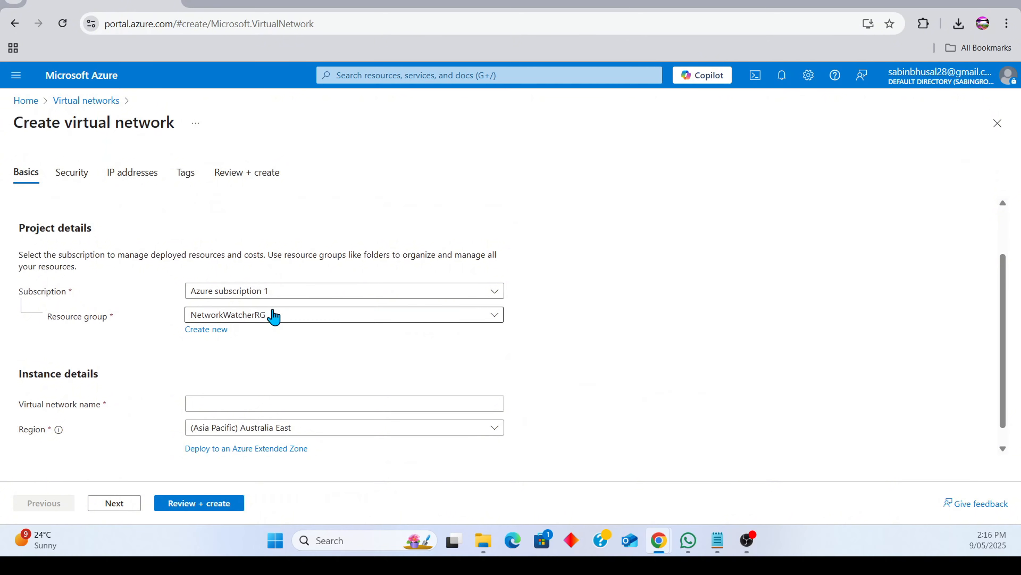
{"action": "scroll", "coordinate": [249, 334], "scroll_direction": "down", "scroll_amount": 1}
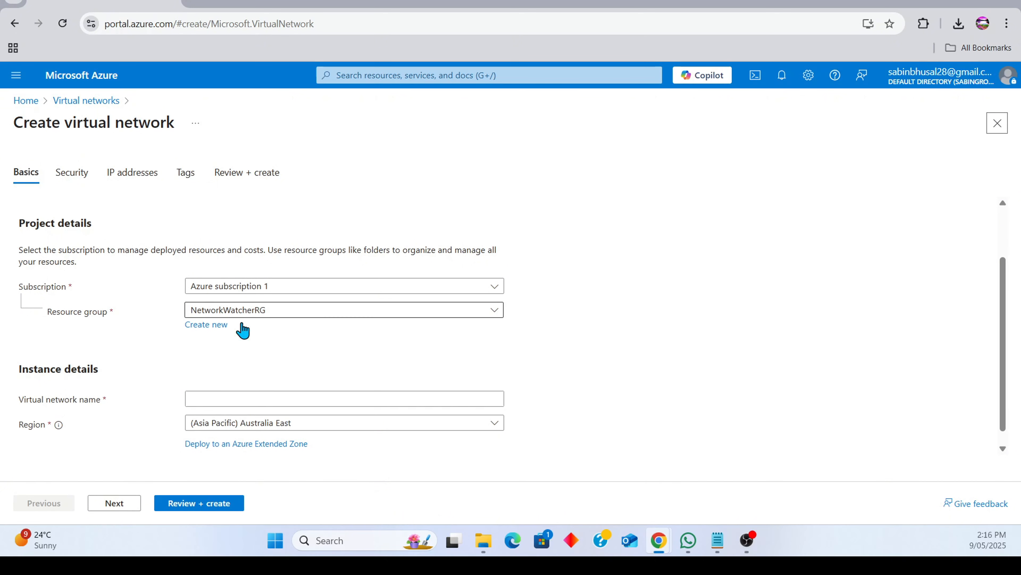
{"action": "left_click", "coordinate": [261, 298]}
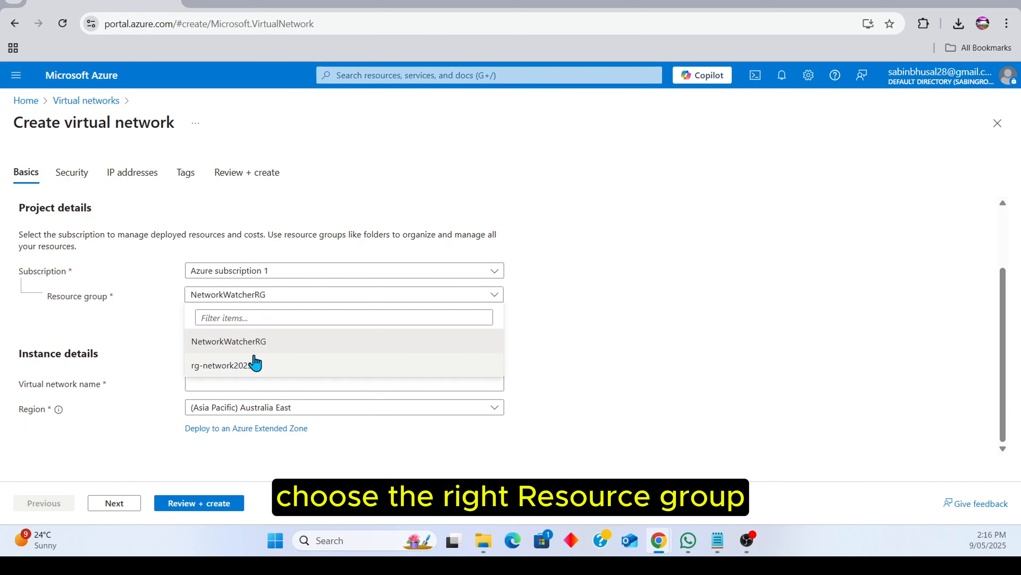
{"action": "left_click", "coordinate": [259, 368]}
{"action": "left_click", "coordinate": [229, 385]}
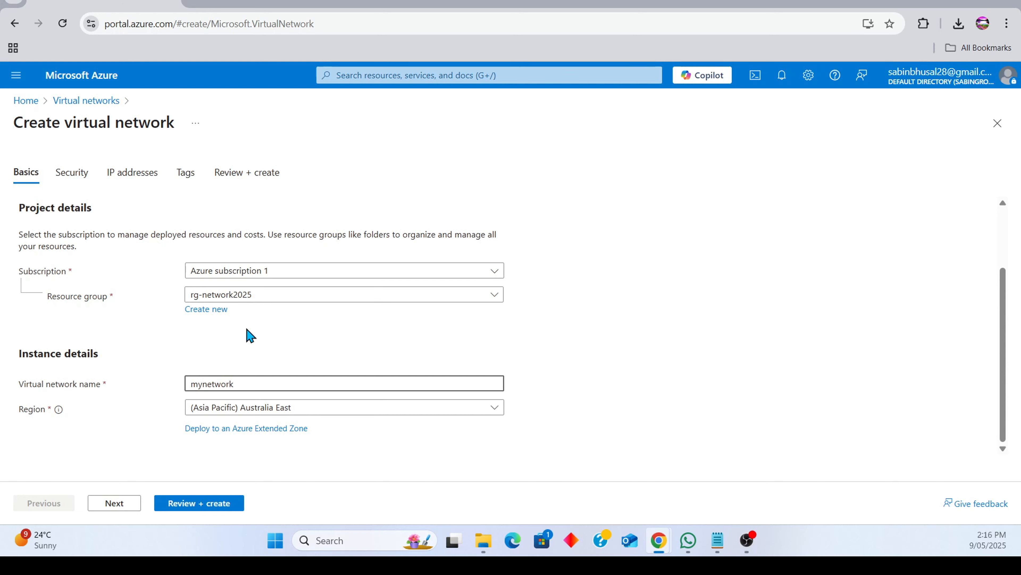
{"action": "left_click", "coordinate": [120, 507]}
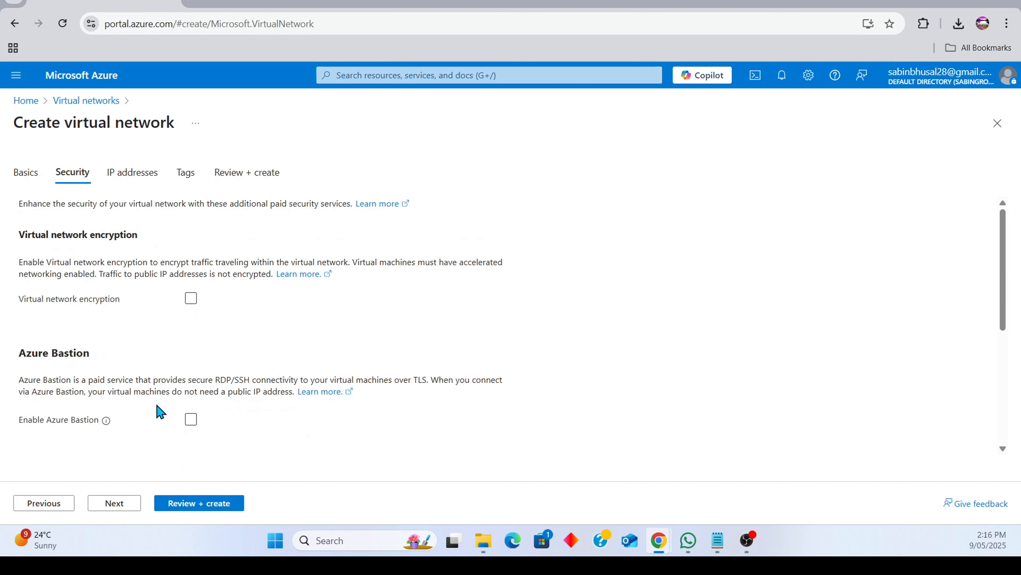
Set the prefix size of the virtual network's 10.0.0.0 address space to /24
{"action": "left_click", "coordinate": [138, 181]}
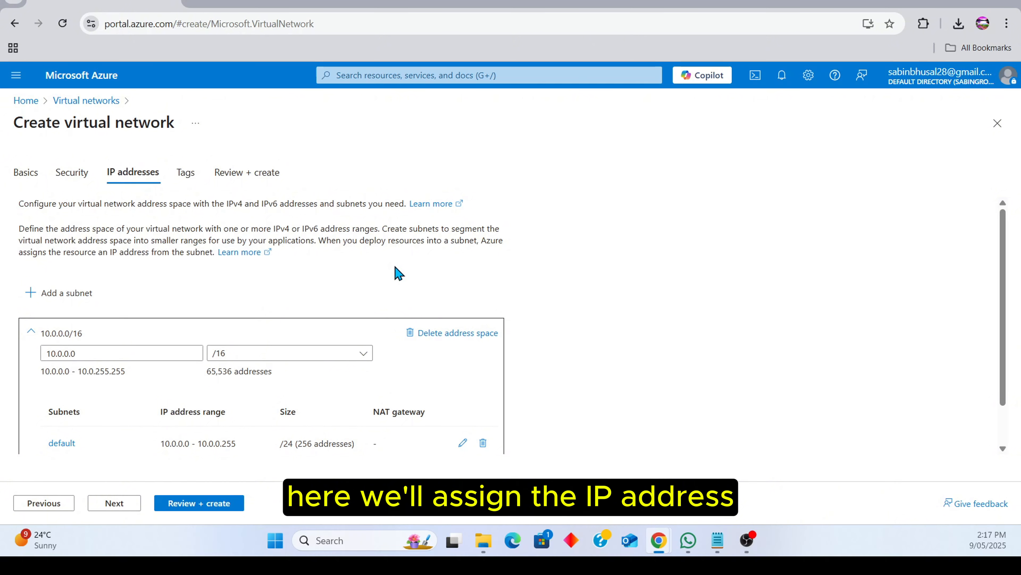
{"action": "scroll", "coordinate": [401, 272], "scroll_direction": "down", "scroll_amount": 1}
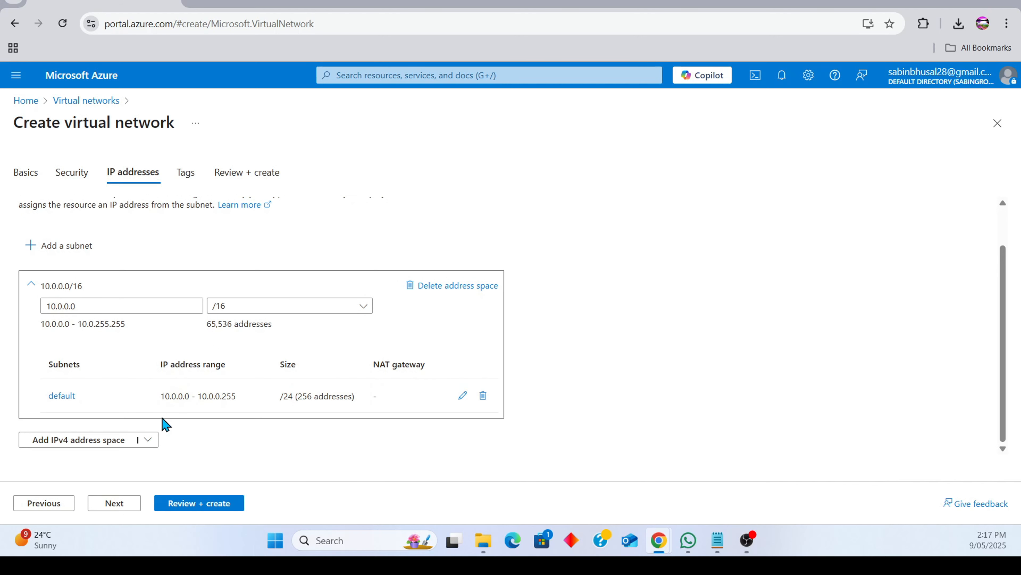
{"action": "left_click", "coordinate": [261, 314]}
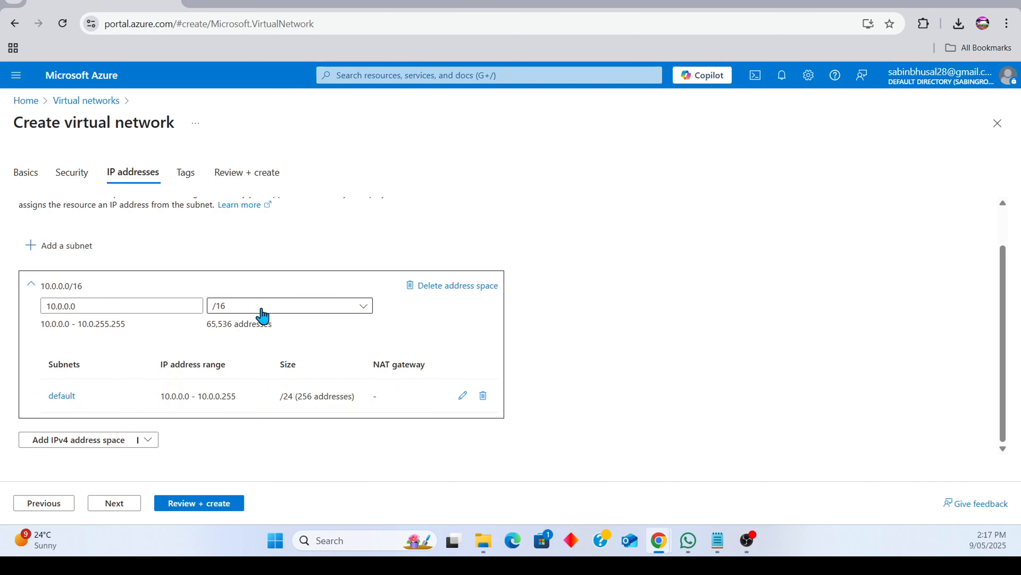
{"action": "scroll", "coordinate": [396, 491], "scroll_direction": "down", "scroll_amount": 2}
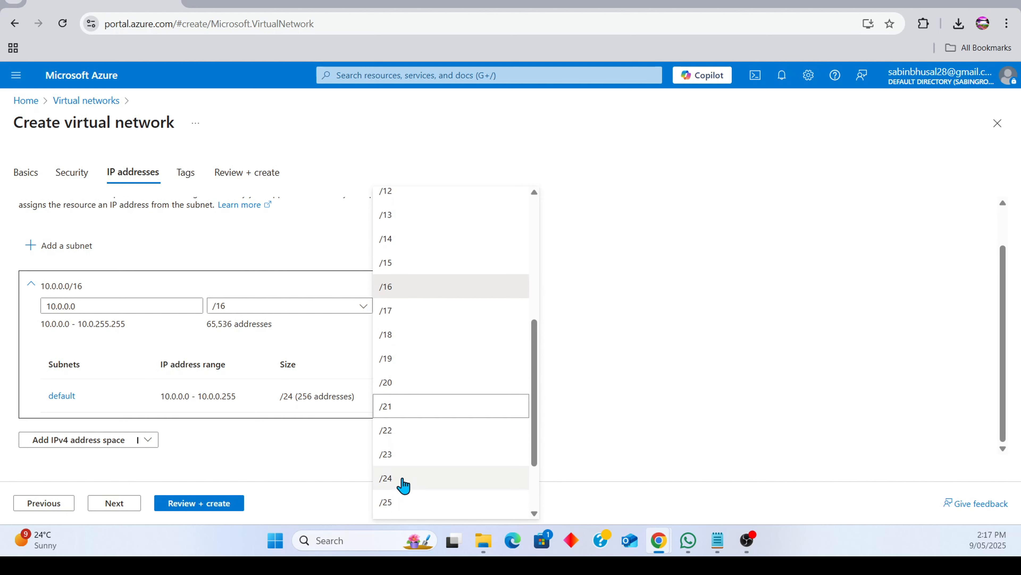
{"action": "left_click", "coordinate": [399, 486]}
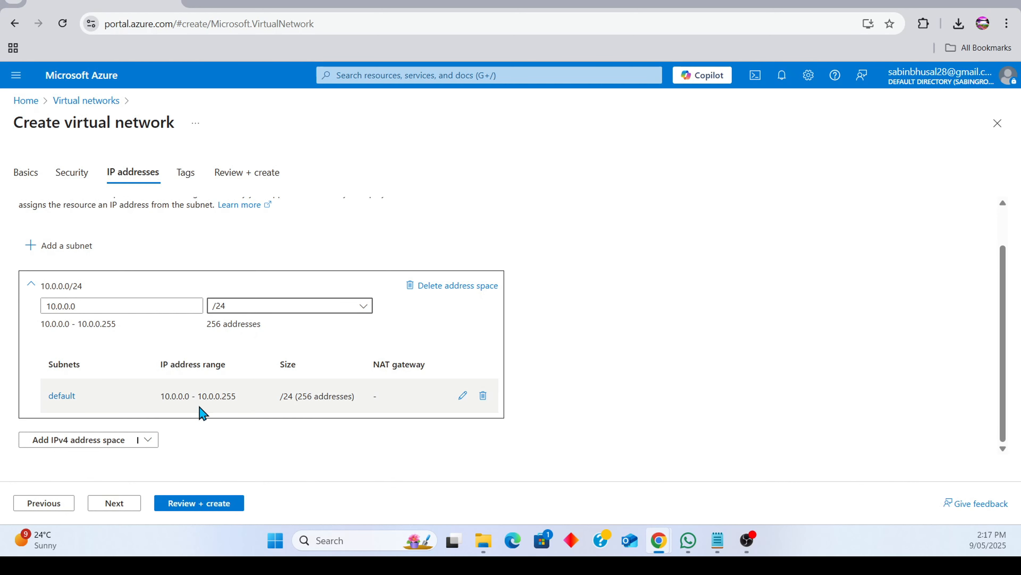
Open the default subnet for editing and rename it IT
{"action": "left_click", "coordinate": [463, 396]}
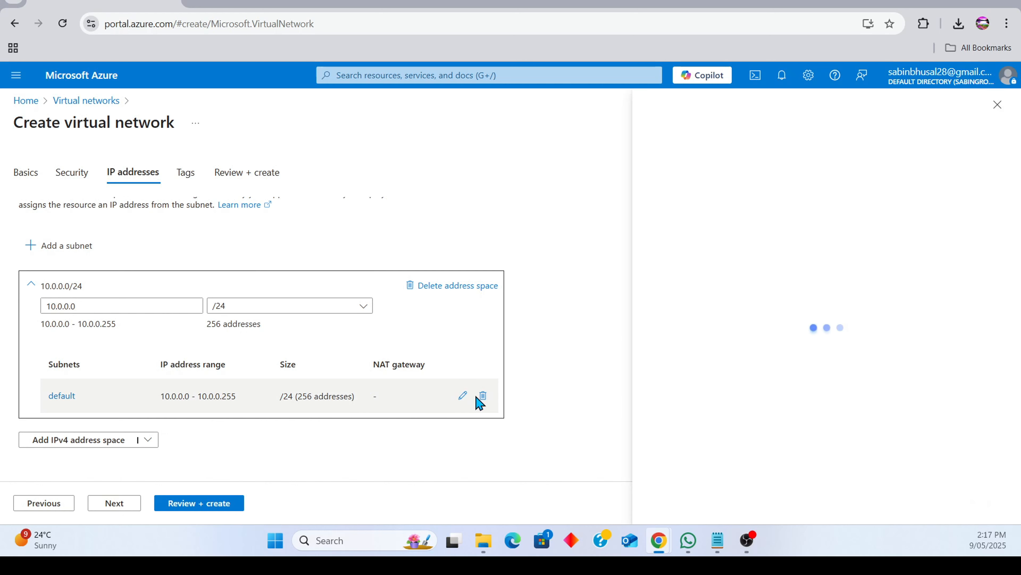
{"action": "double_click", "coordinate": [682, 210]}
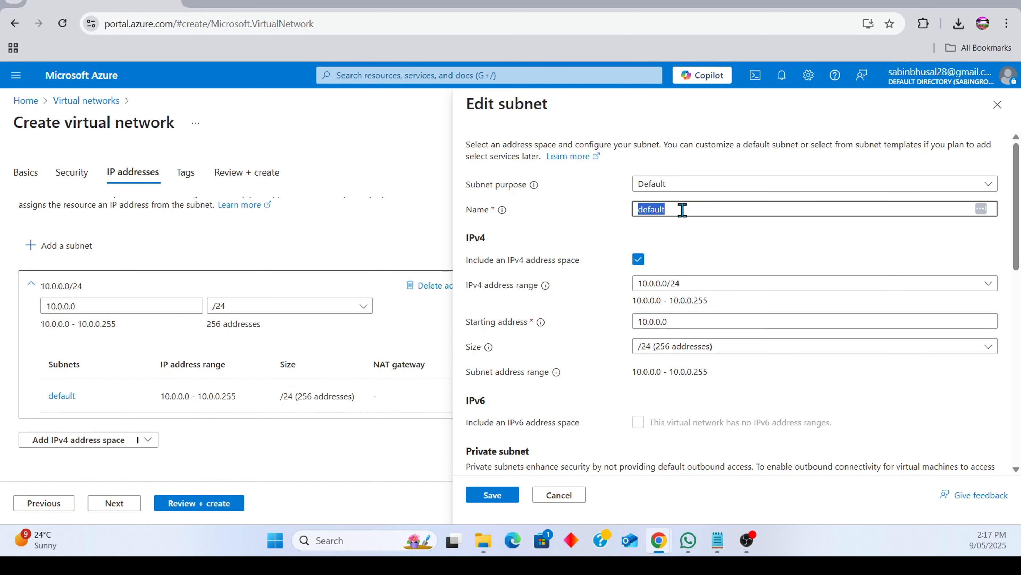
{"action": "key", "text": "BackSpace"}
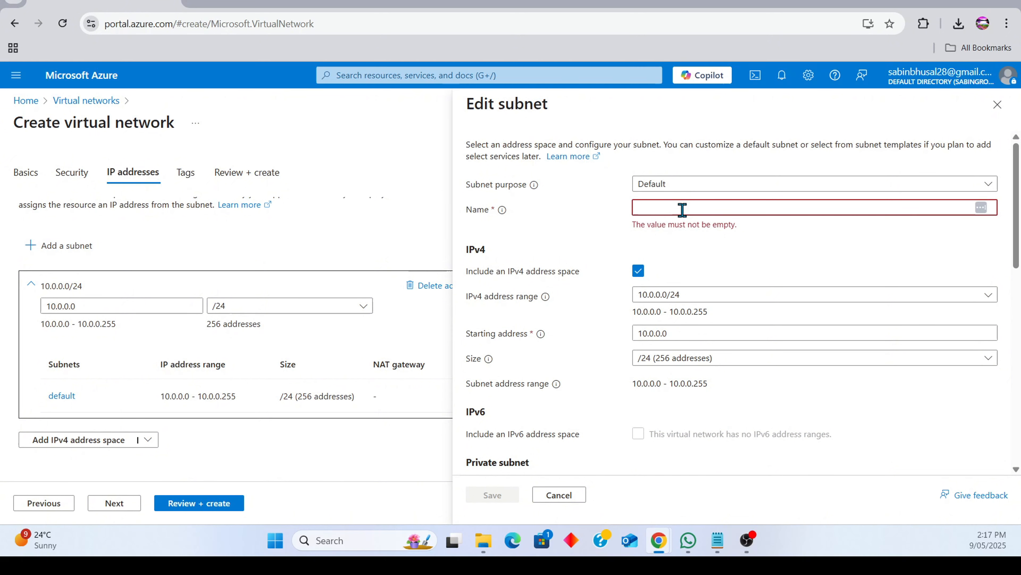
{"action": "type", "text": "IT"}
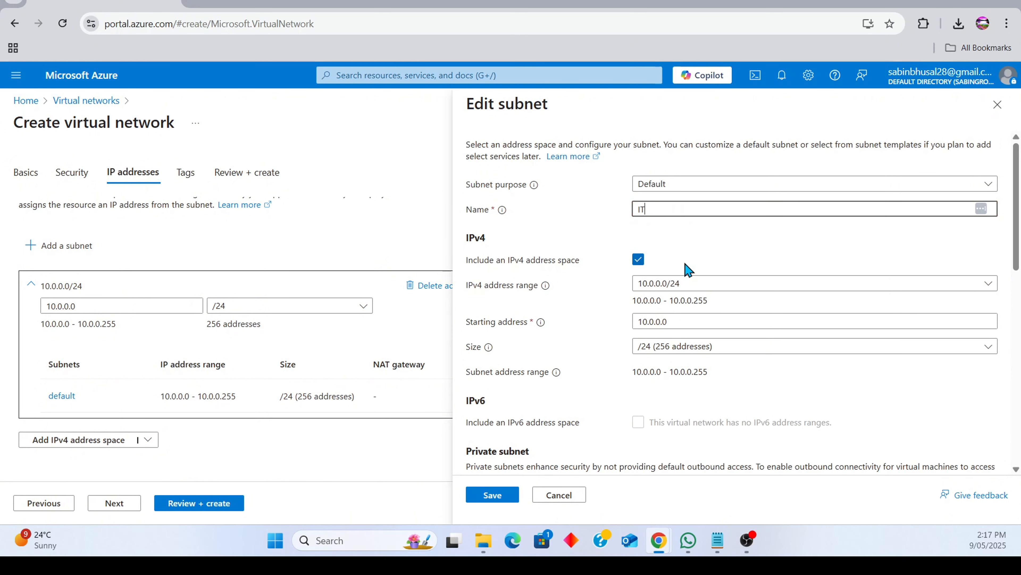
{"action": "left_click", "coordinate": [728, 252]}
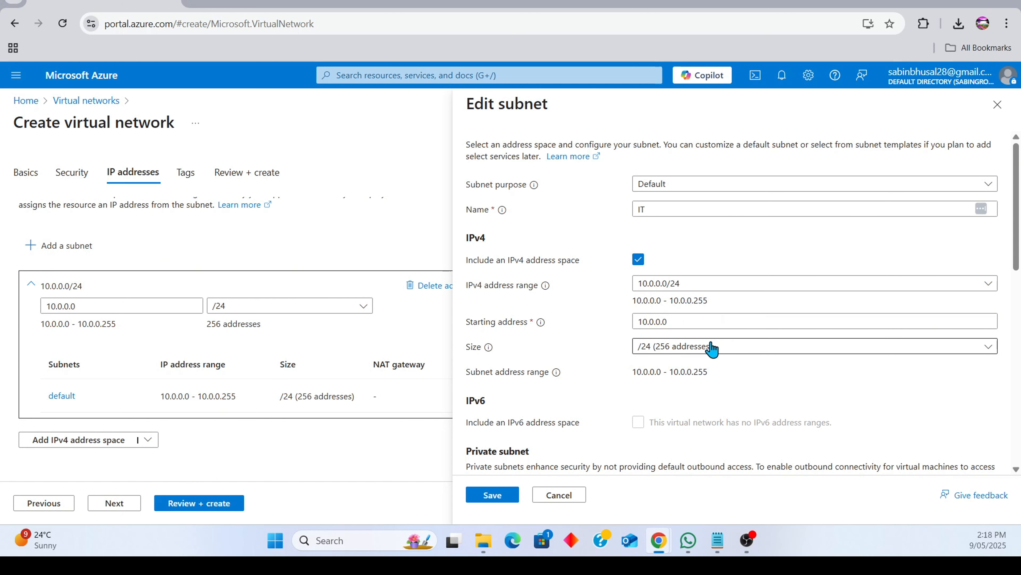
Set the IT subnet's size to /26 (64 addresses) and save the subnet
{"action": "left_click", "coordinate": [726, 348]}
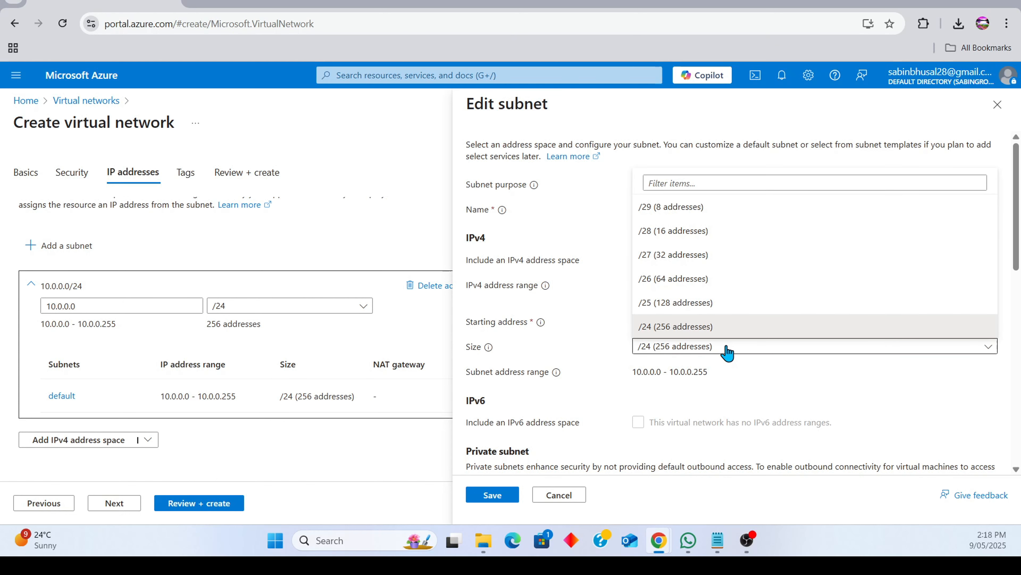
{"action": "left_click", "coordinate": [727, 350]}
{"action": "left_click", "coordinate": [715, 349]}
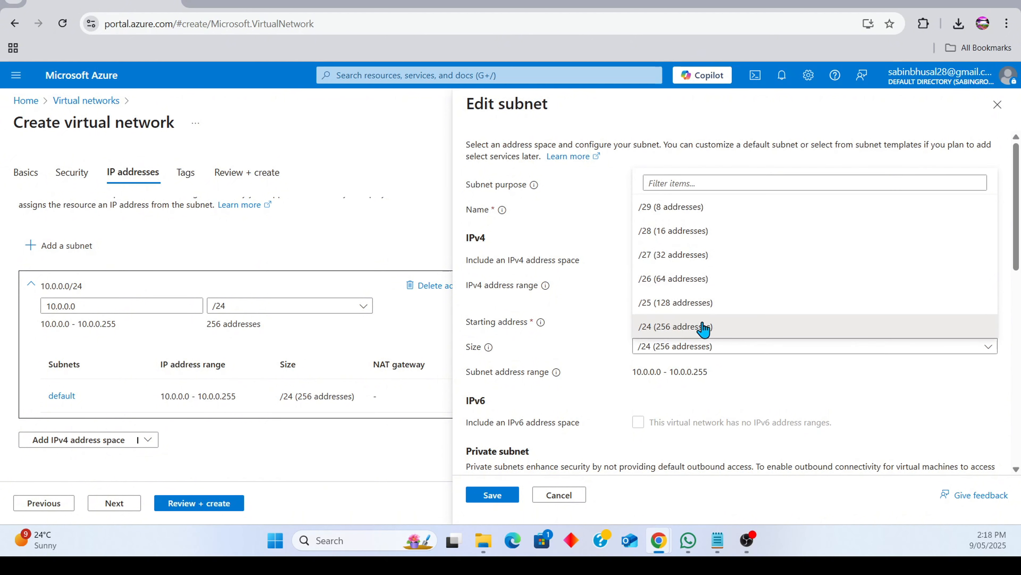
{"action": "left_click", "coordinate": [705, 280]}
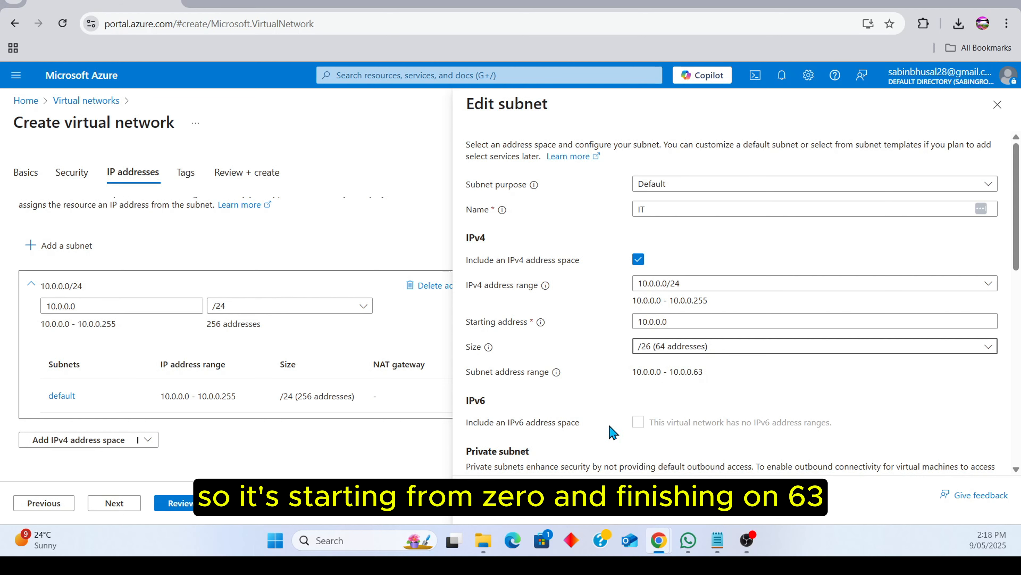
{"action": "left_click", "coordinate": [481, 501]}
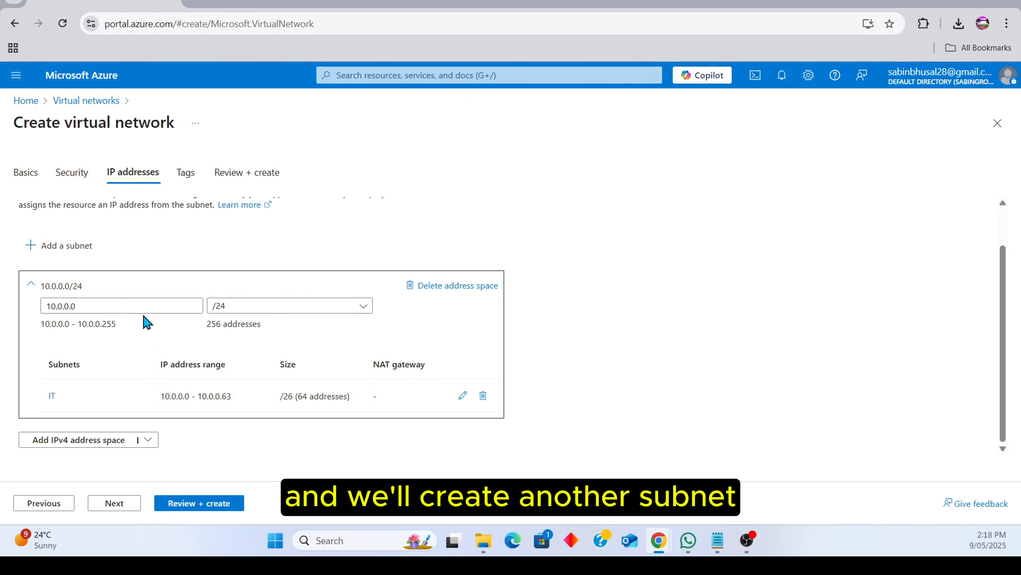
Start adding another subnet to the 10.0.0.0/24 address space and name it Marketing
{"action": "left_click", "coordinate": [78, 246]}
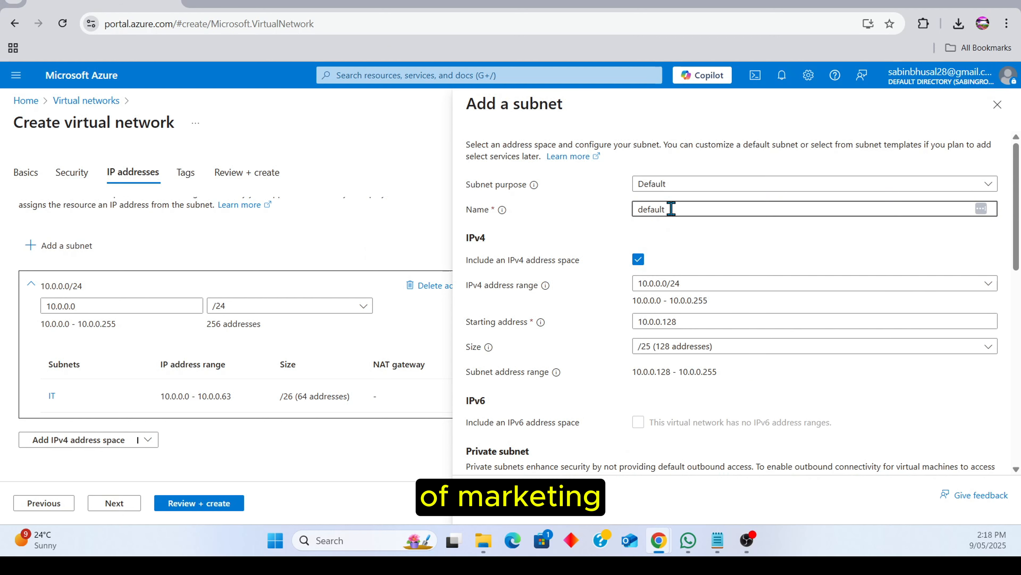
{"action": "key", "text": "BackSpace"}
{"action": "key", "text": "BackSpace"}
{"action": "key", "text": "BackSpace"}
{"action": "key", "text": "BackSpace"}
{"action": "key", "text": "BackSpace"}
{"action": "key", "text": "BackSpace"}
{"action": "type", "text": "Me"}
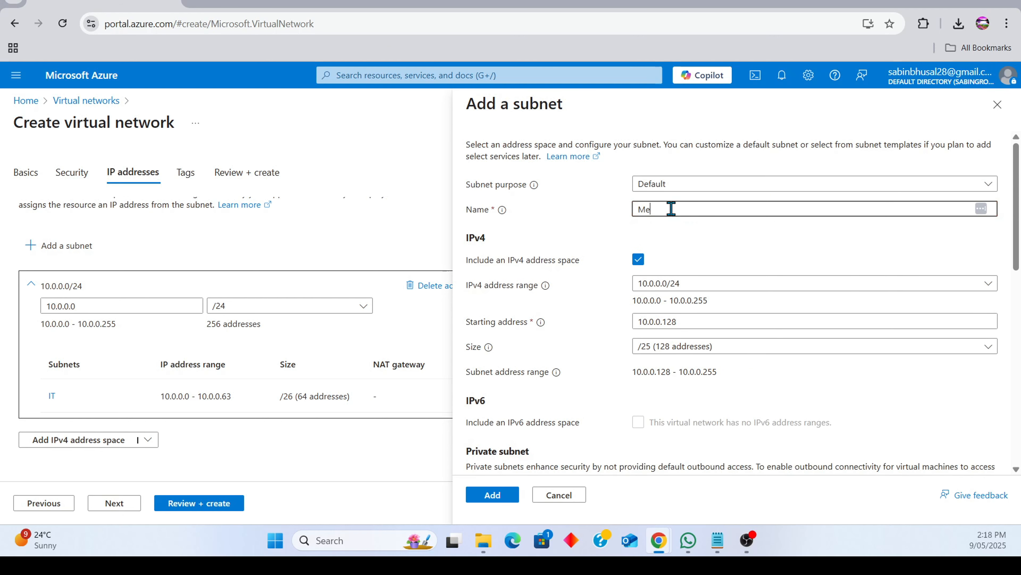
{"action": "key", "text": "BackSpace"}
{"action": "type", "text": "a"}
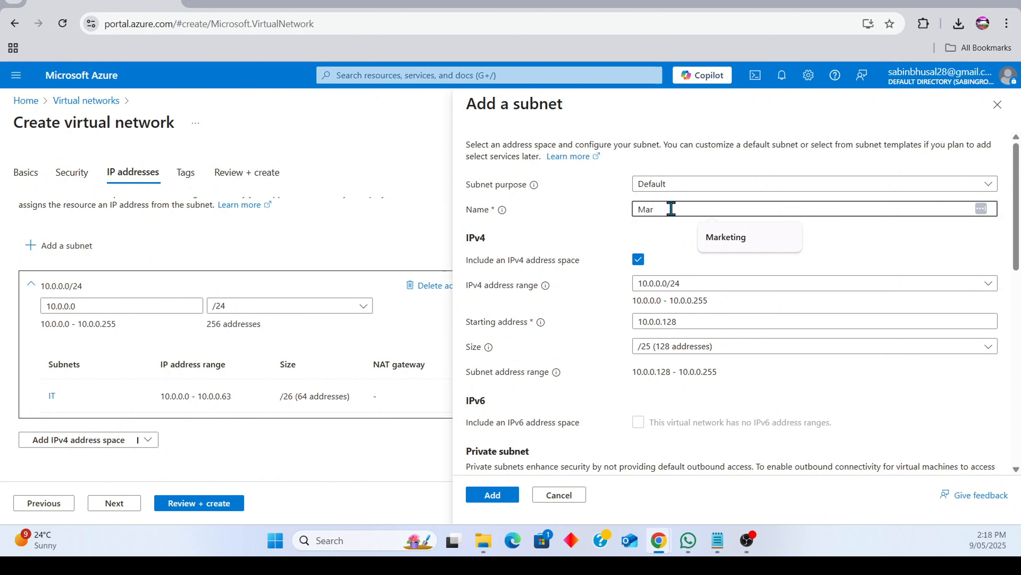
{"action": "type", "text": "r"}
{"action": "key", "text": "Down"}
{"action": "key", "text": "Return"}
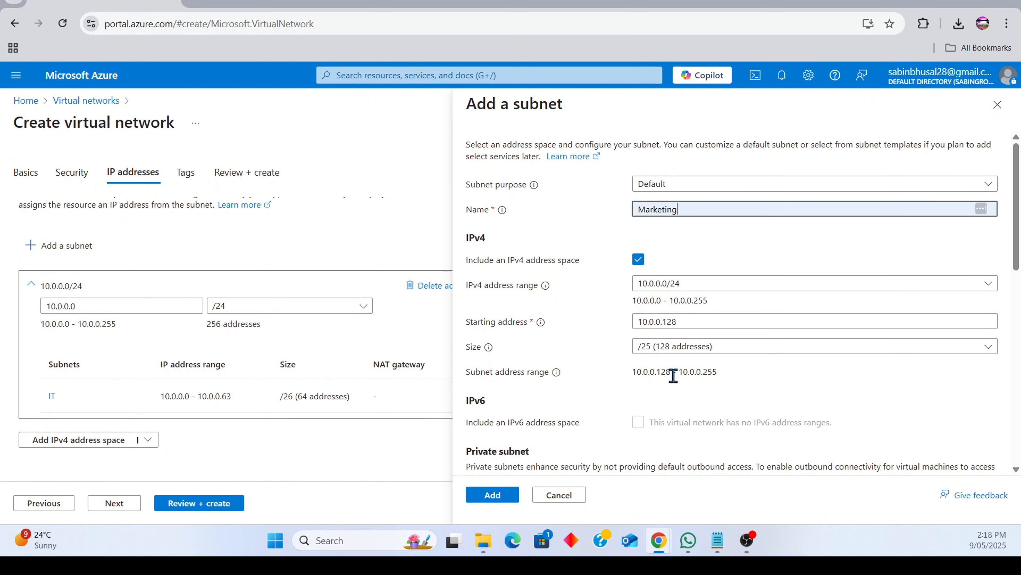
Set the Marketing subnet's size to /26 (64 addresses) and add it to the virtual network
{"action": "left_click", "coordinate": [680, 346]}
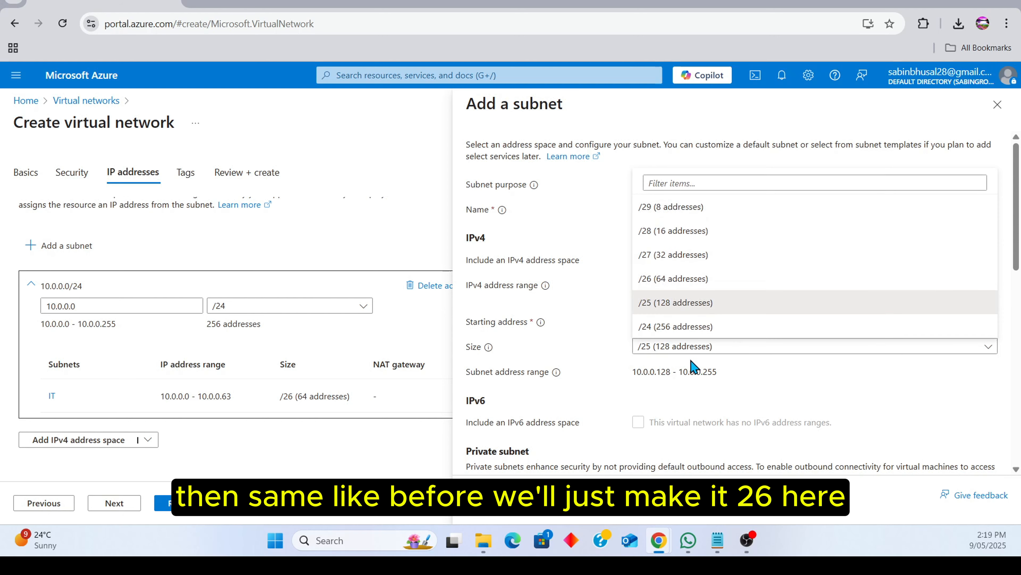
{"action": "left_click", "coordinate": [700, 280]}
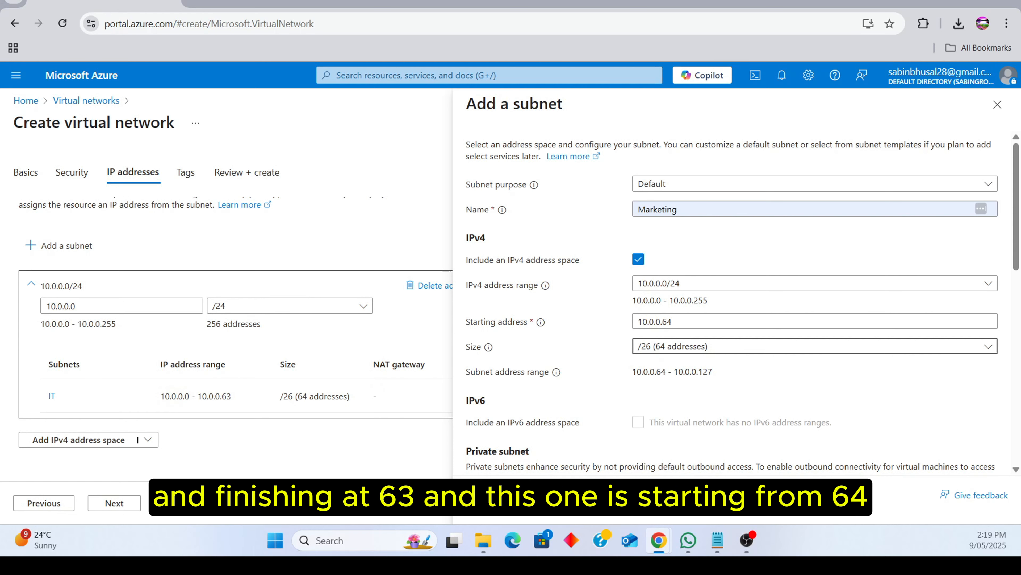
{"action": "left_click", "coordinate": [504, 501]}
Review the virtual network's configuration and create mynetwork, letting the deployment finish
{"action": "scroll", "coordinate": [177, 392], "scroll_direction": "down", "scroll_amount": 1}
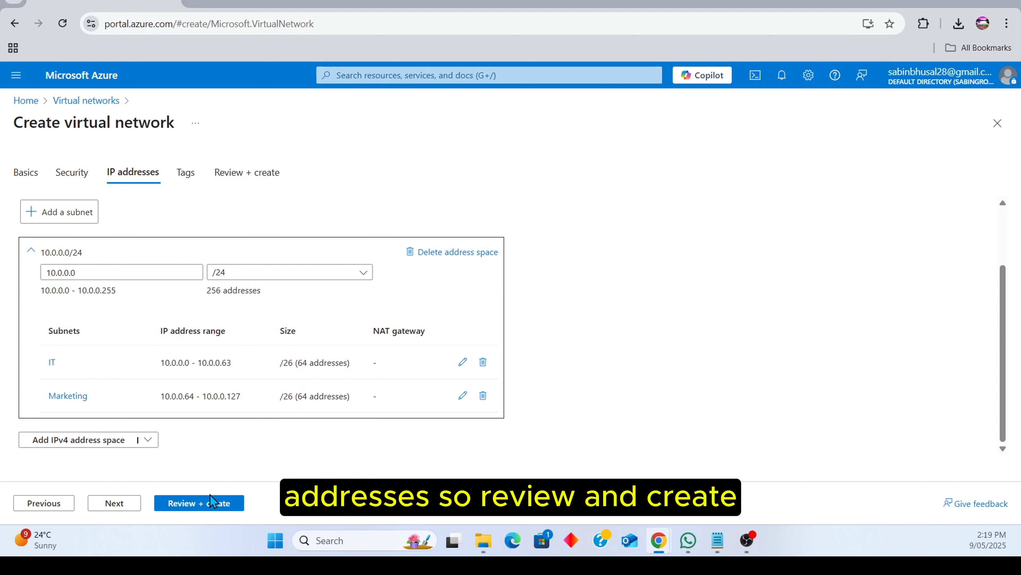
{"action": "left_click", "coordinate": [200, 503]}
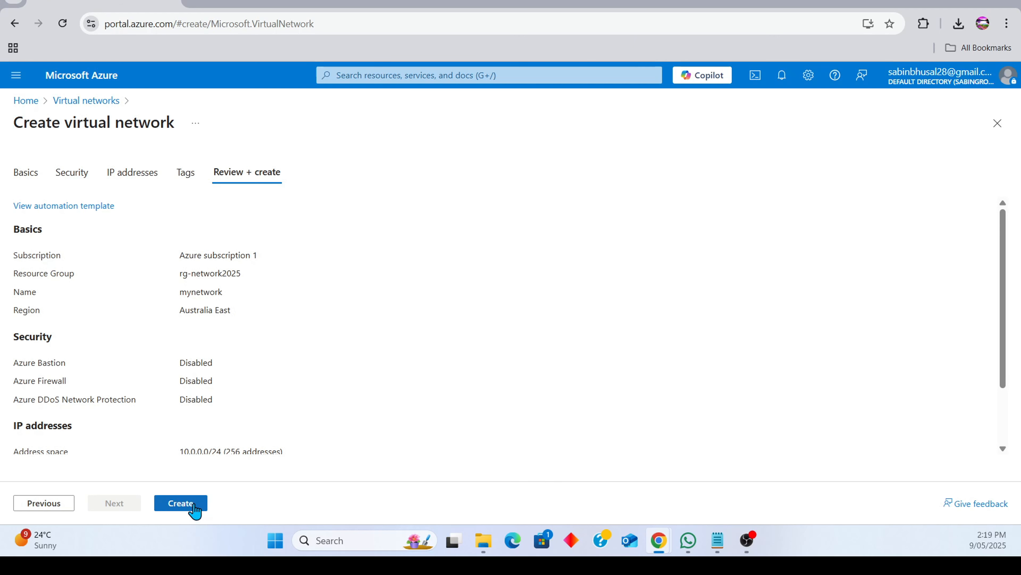
{"action": "left_click", "coordinate": [194, 508]}
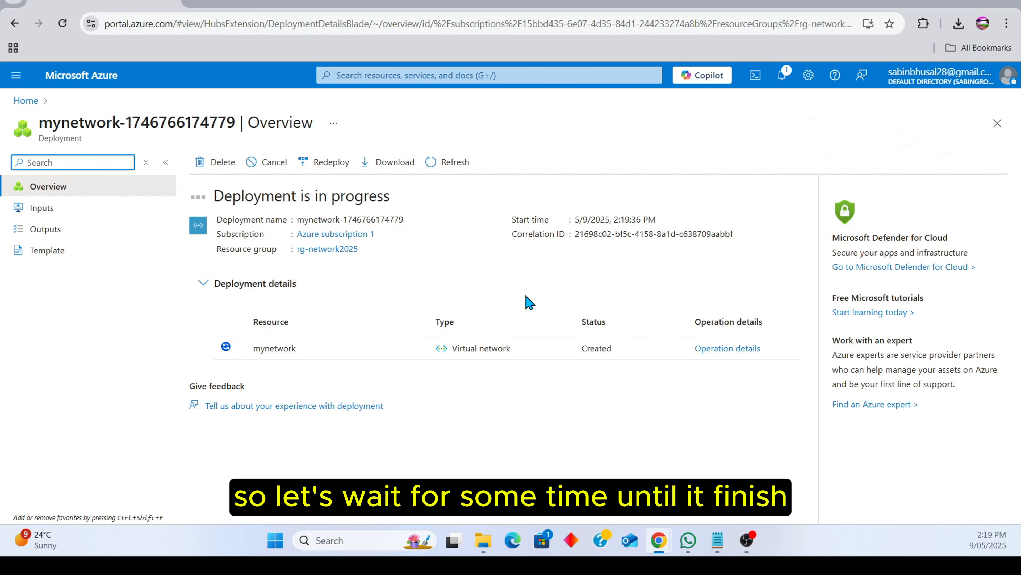
{"action": "type", "text": "``"}
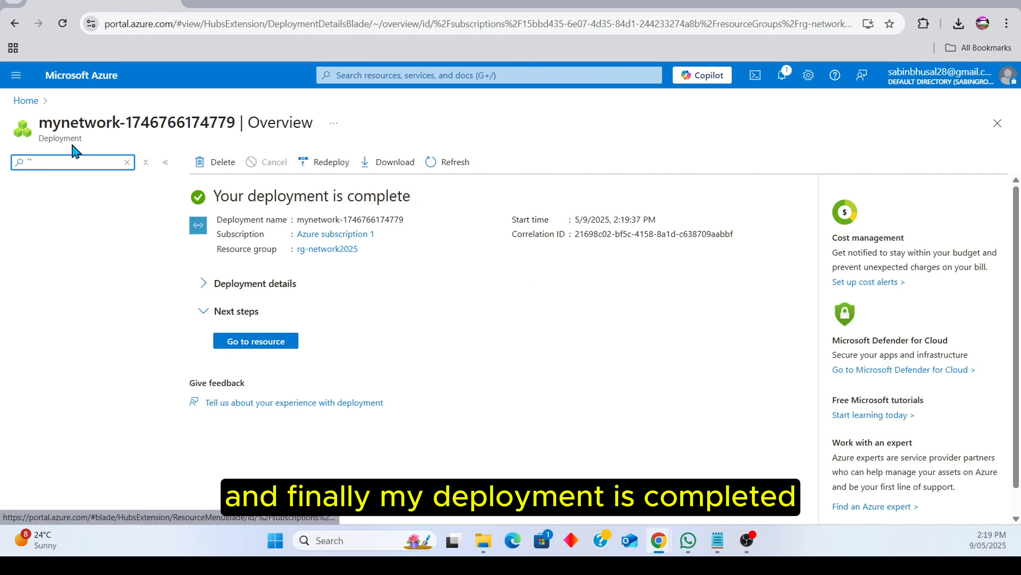
Return to the portal home, open mynetwork and view its list of subnets
{"action": "left_click", "coordinate": [26, 101]}
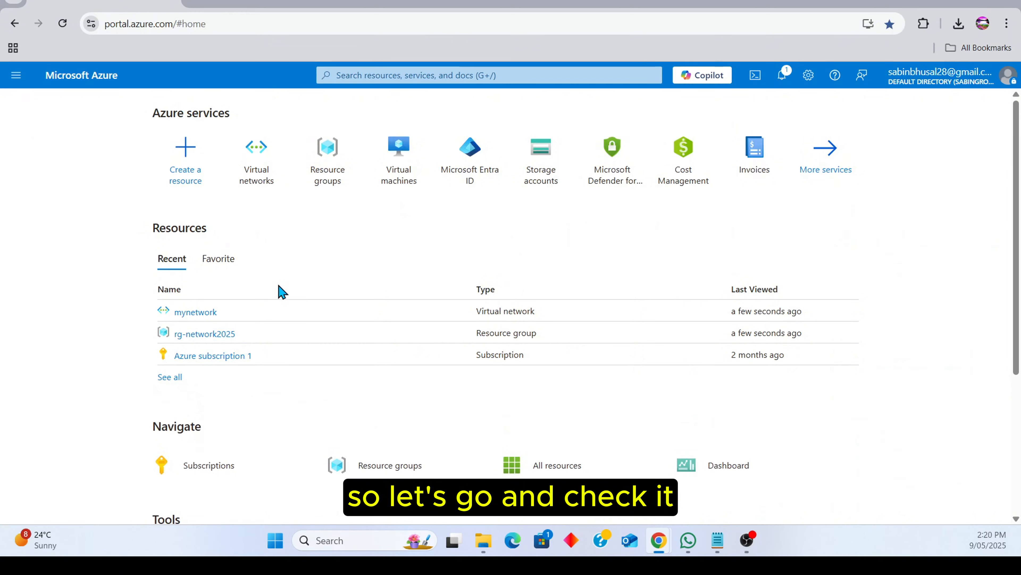
{"action": "left_click", "coordinate": [208, 312]}
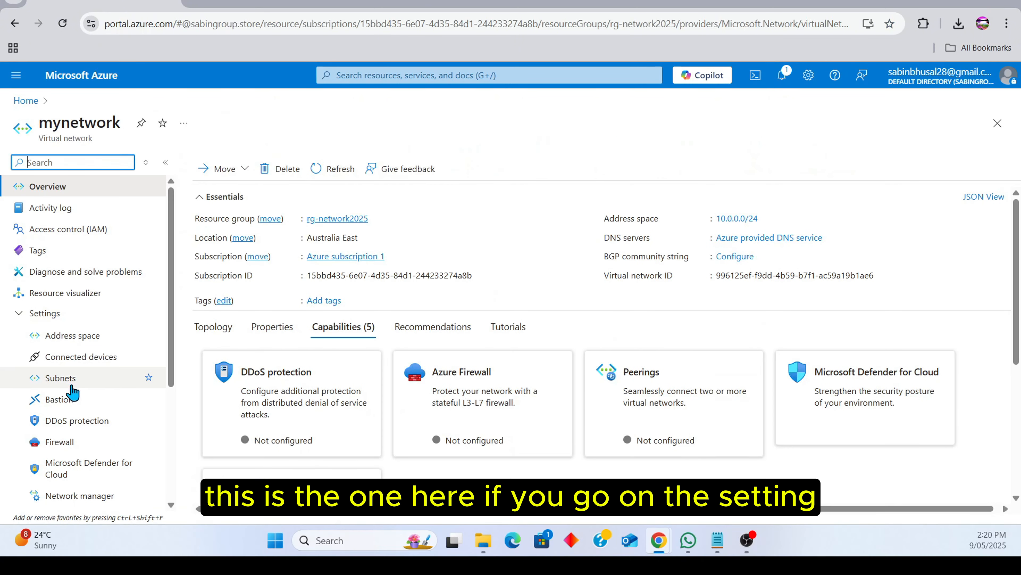
{"action": "left_click", "coordinate": [61, 378]}
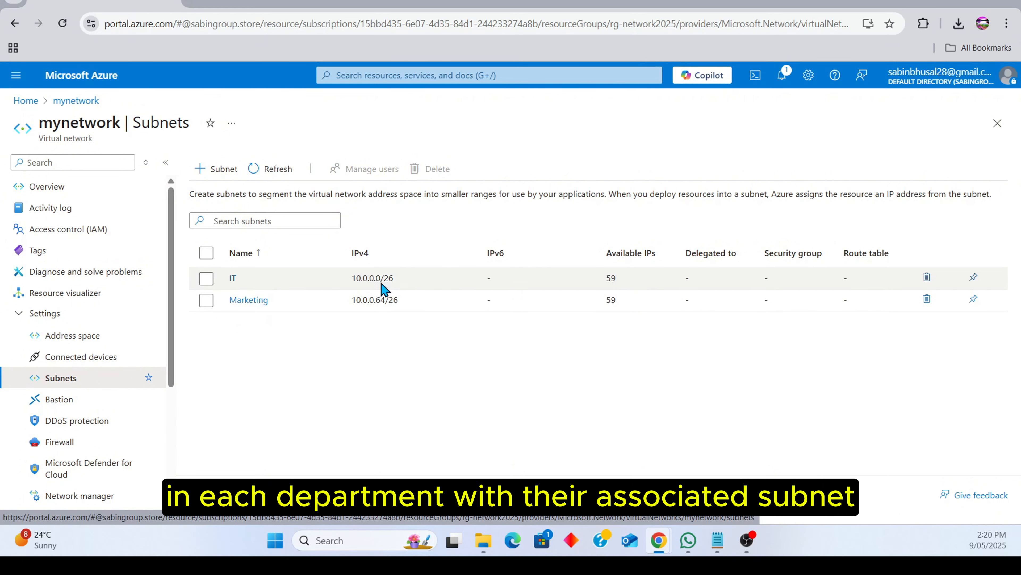
Search the portal for the Virtual machines service and start creating a new virtual machine
{"action": "left_click", "coordinate": [422, 76]}
{"action": "type", "text": "vir"}
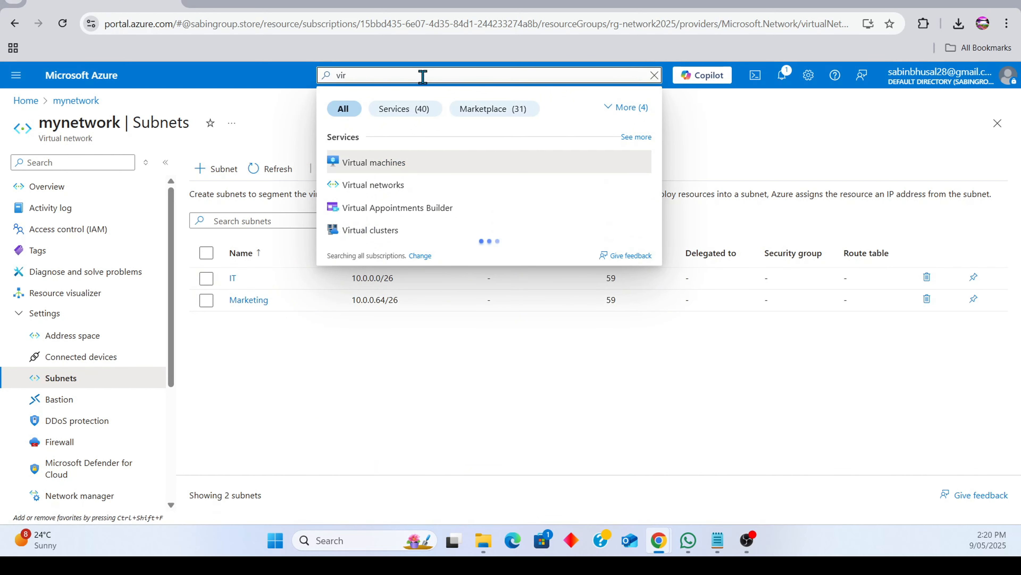
{"action": "left_click", "coordinate": [428, 161]}
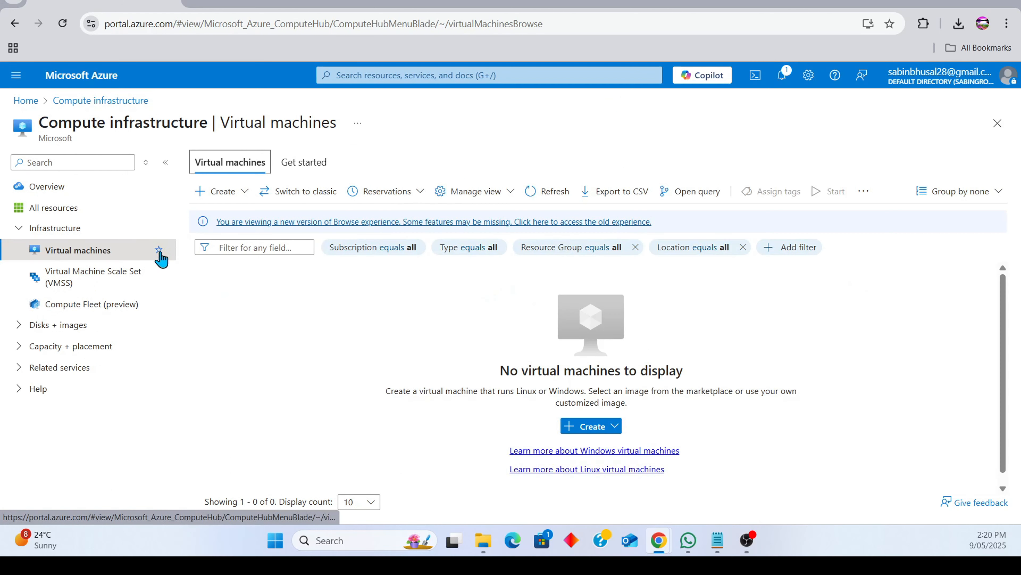
{"action": "left_click", "coordinate": [571, 427]}
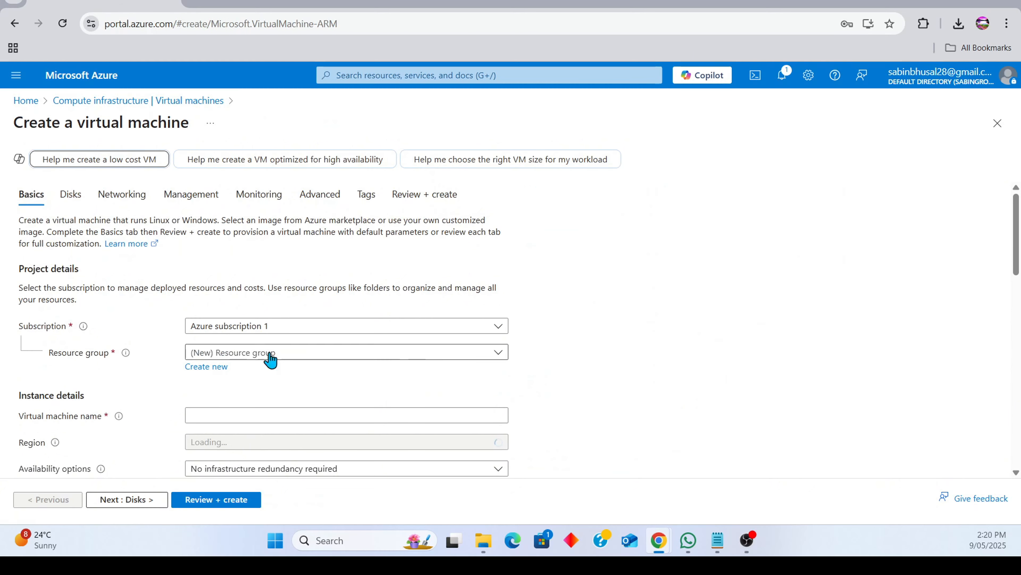
Assign the virtual machine to resource group rg-network2025 and name it VM-IT
{"action": "scroll", "coordinate": [247, 308], "scroll_direction": "down", "scroll_amount": 2}
{"action": "left_click", "coordinate": [266, 220]}
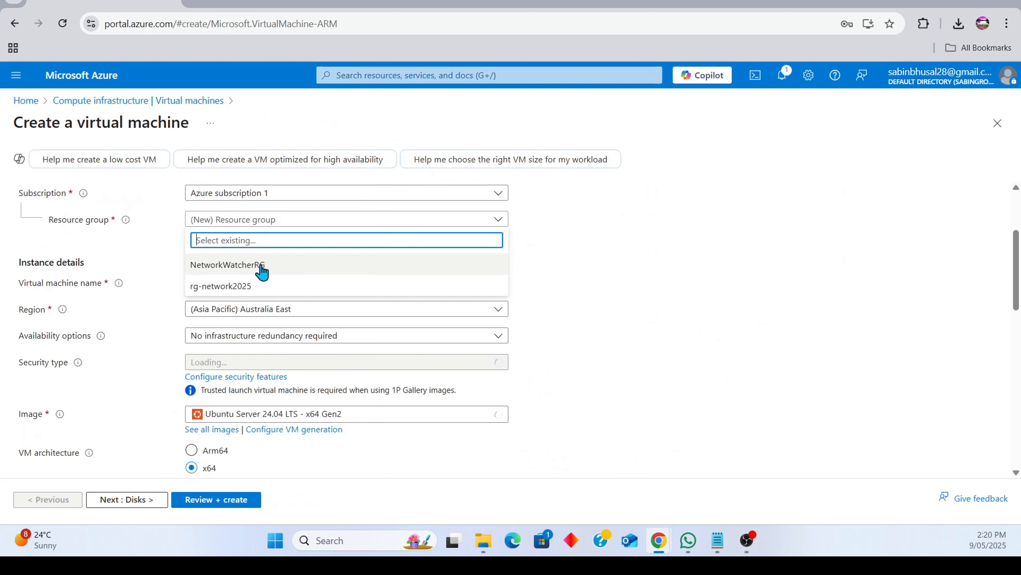
{"action": "left_click", "coordinate": [256, 289]}
{"action": "left_click", "coordinate": [240, 281]}
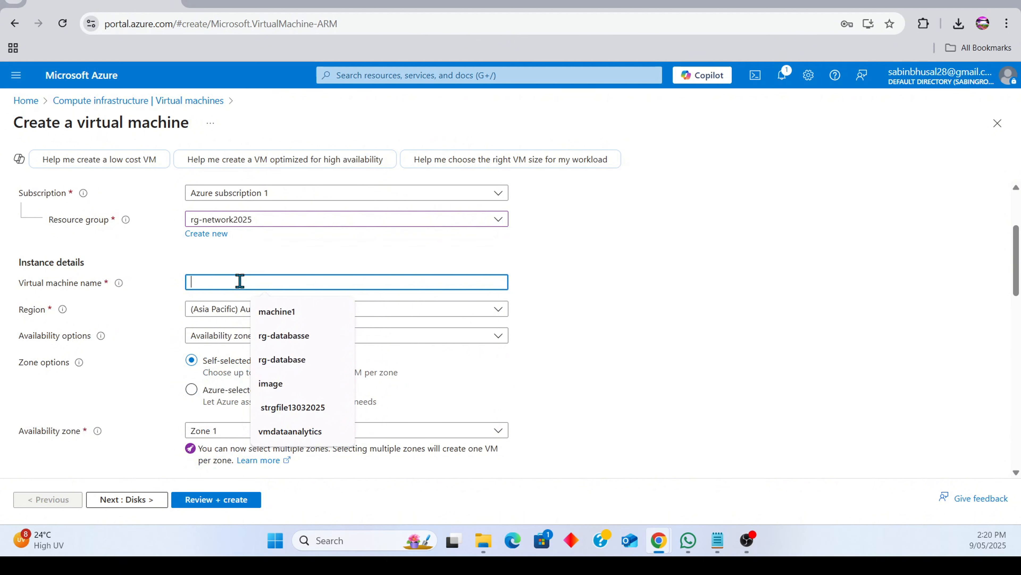
{"action": "type", "text": "VM"}
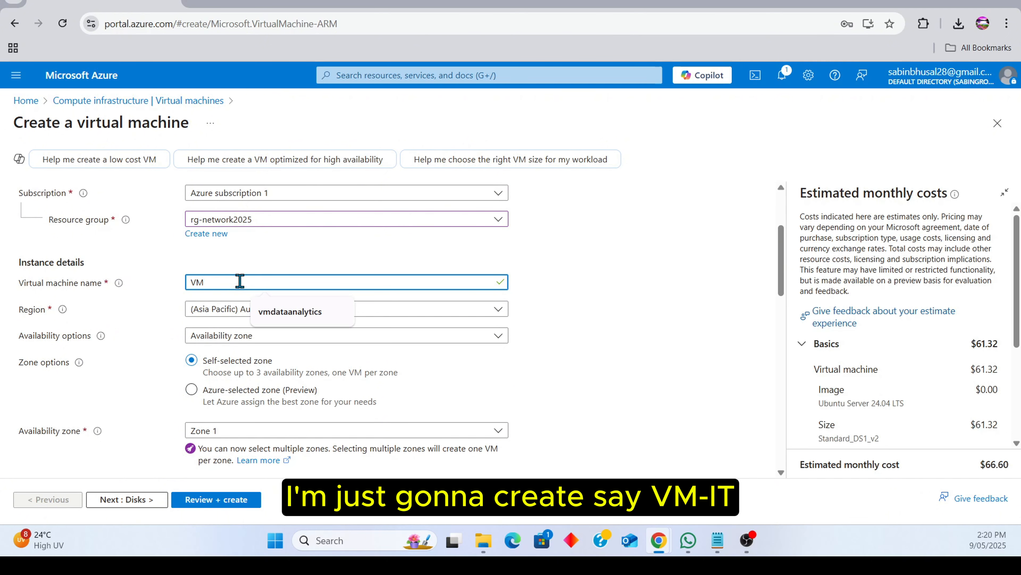
{"action": "type", "text": "-IT"}
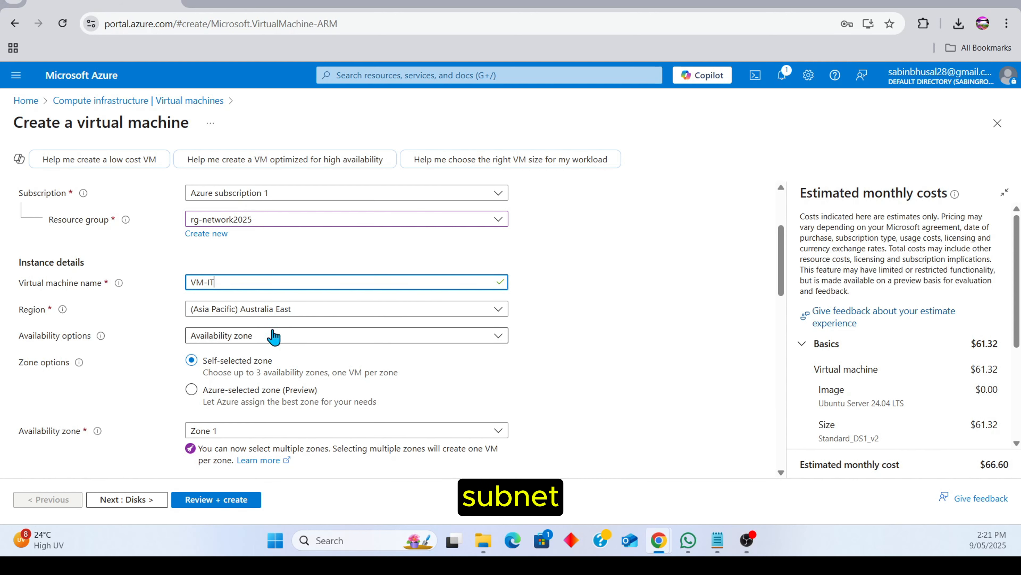
Set the virtual machine's image to Windows Server 2016 Datacenter - x64 Gen2
{"action": "scroll", "coordinate": [265, 309], "scroll_direction": "down", "scroll_amount": 2}
{"action": "scroll", "coordinate": [229, 349], "scroll_direction": "down", "scroll_amount": 2}
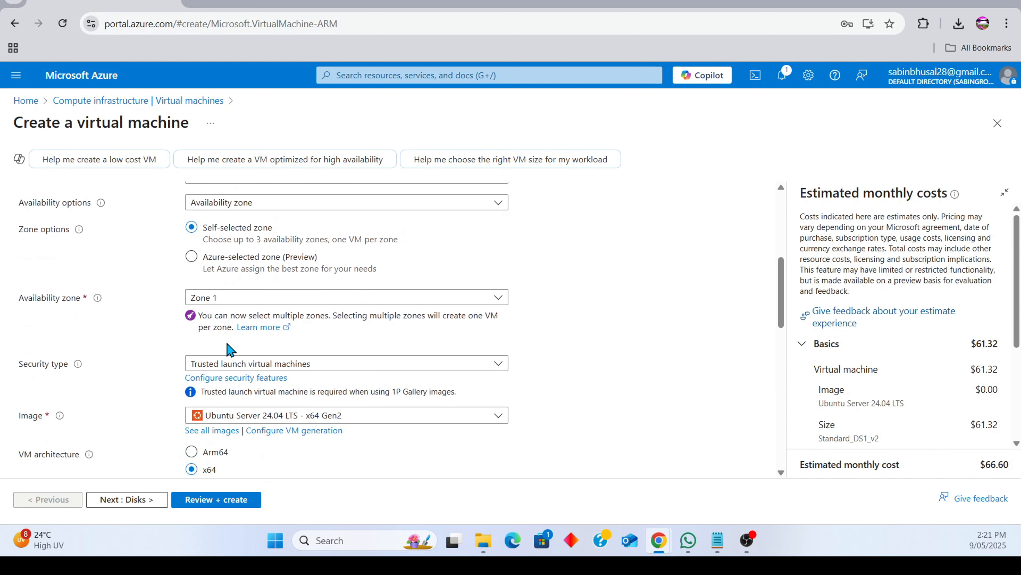
{"action": "scroll", "coordinate": [261, 336], "scroll_direction": "down", "scroll_amount": 4}
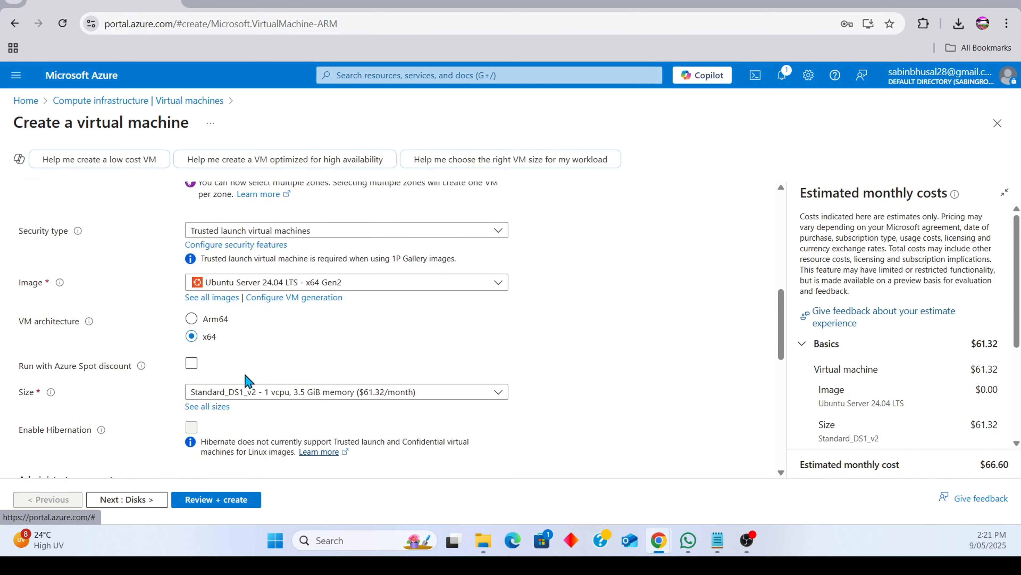
{"action": "left_click", "coordinate": [328, 289]}
{"action": "scroll", "coordinate": [344, 394], "scroll_direction": "down", "scroll_amount": 5}
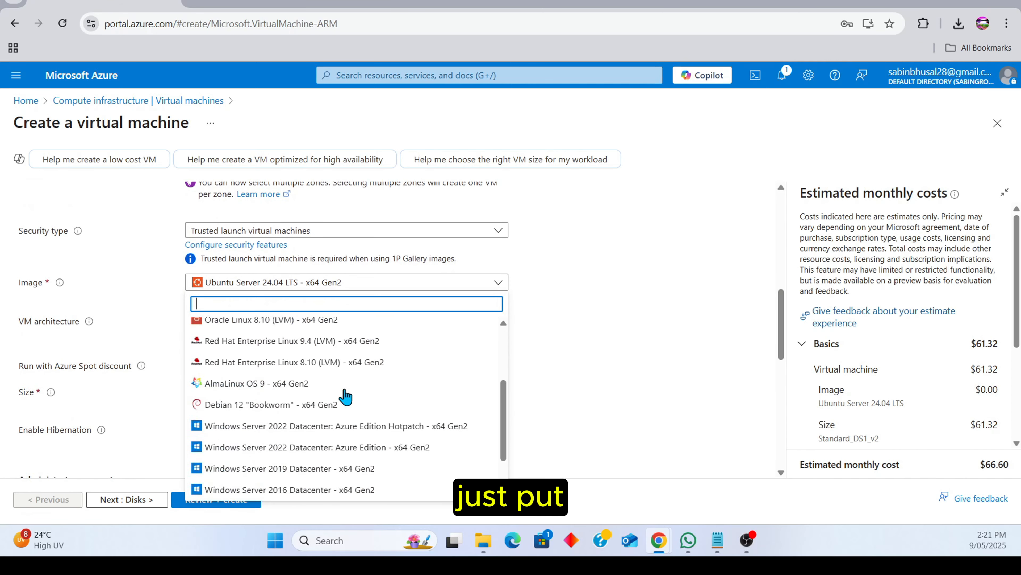
{"action": "left_click", "coordinate": [315, 472]}
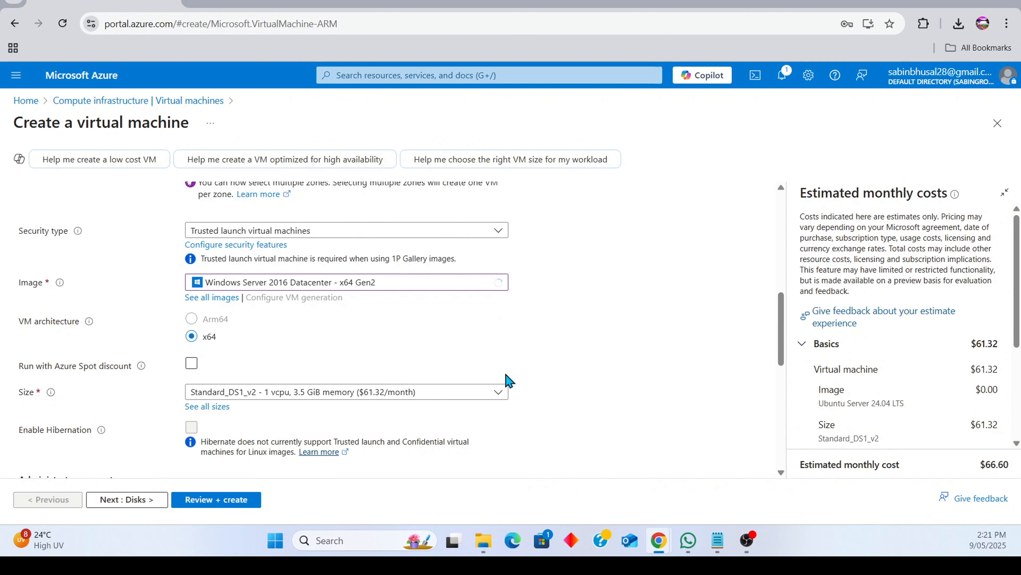
Fill in the administrator account's username, password and password confirmation for VM-IT
{"action": "scroll", "coordinate": [539, 324], "scroll_direction": "down", "scroll_amount": 3}
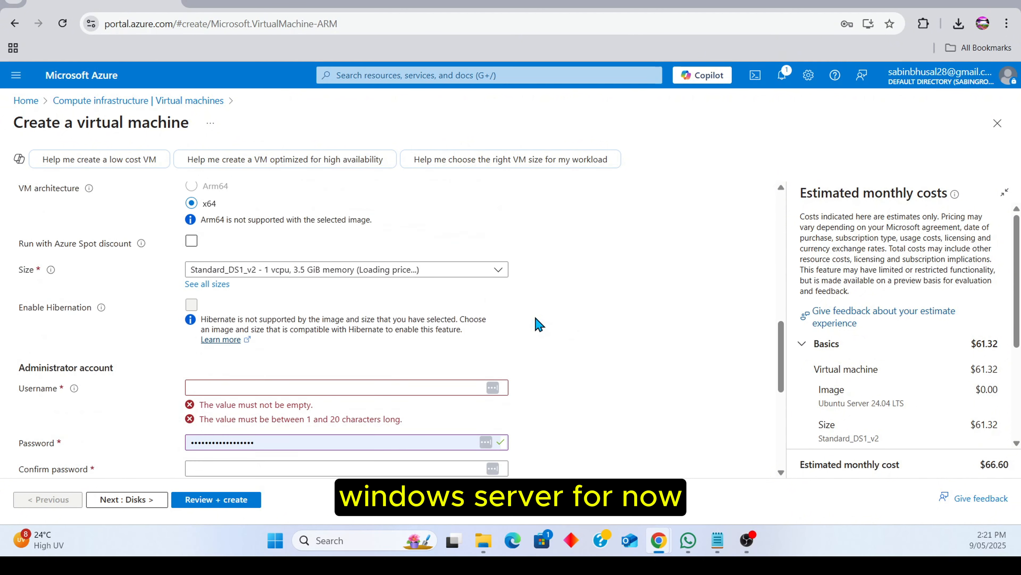
{"action": "scroll", "coordinate": [539, 324], "scroll_direction": "down", "scroll_amount": 2}
{"action": "left_click", "coordinate": [351, 321]}
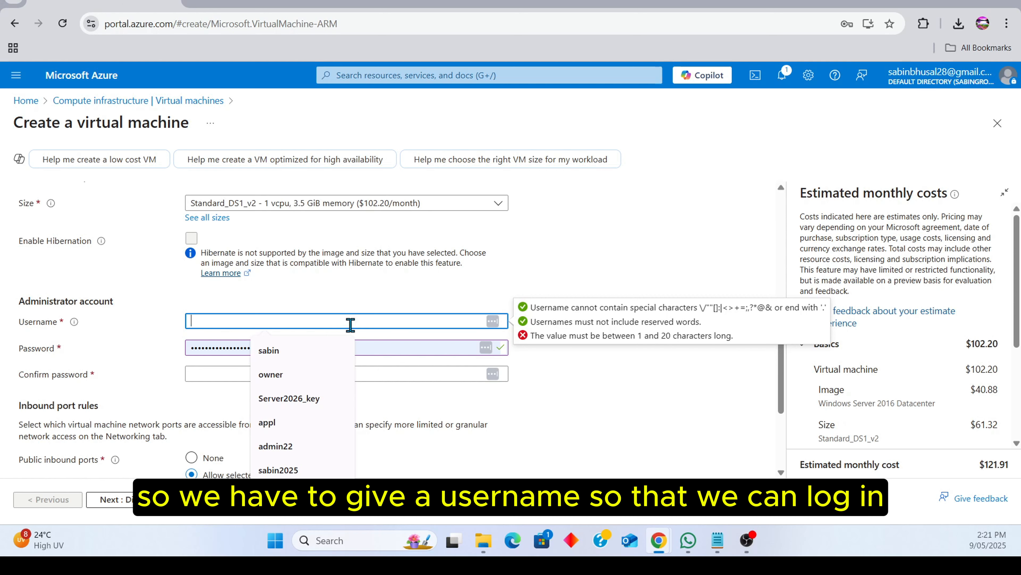
{"action": "type", "text": "sab"}
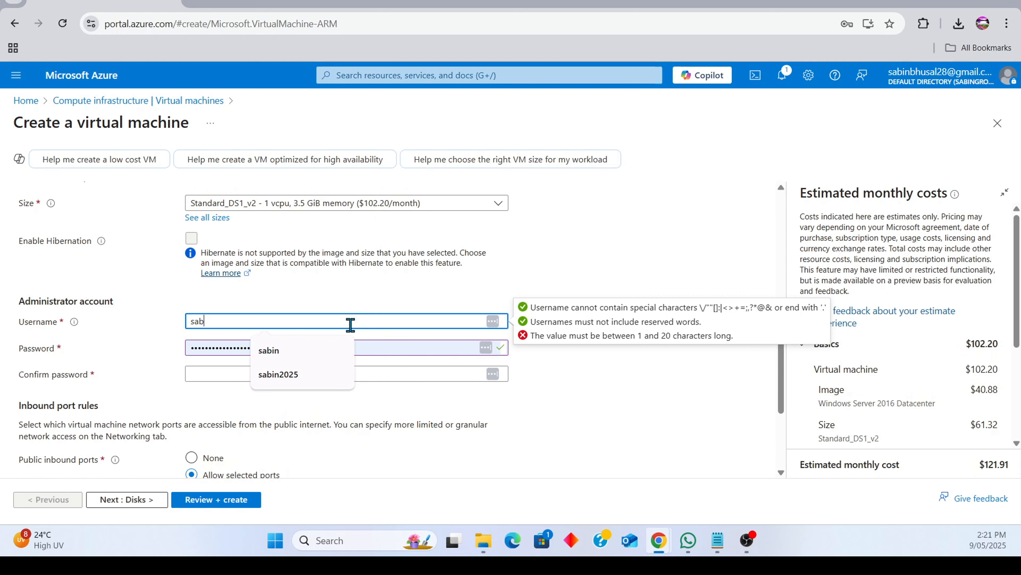
{"action": "type", "text": "in1"}
{"action": "key", "text": "Tab"}
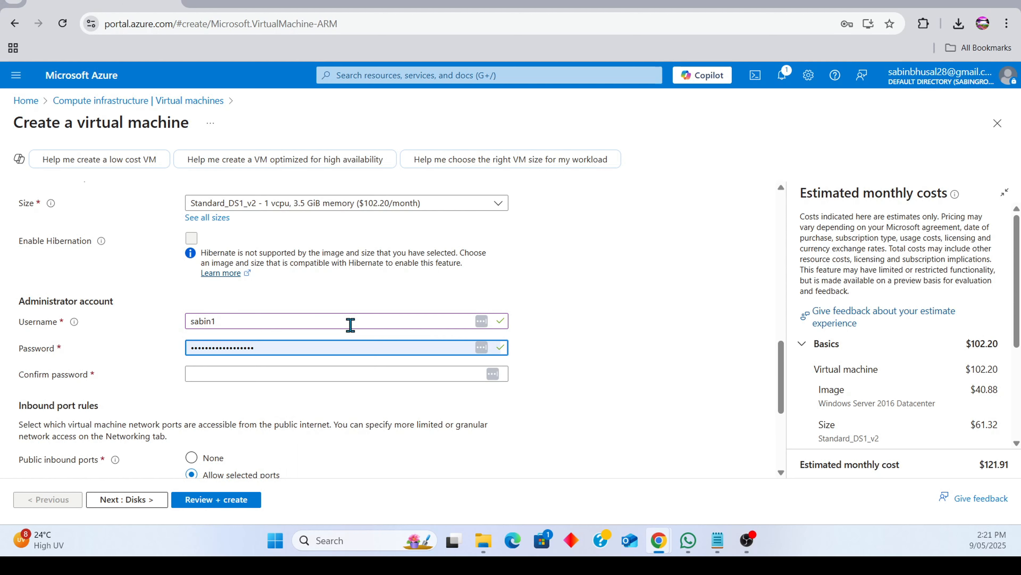
{"action": "key", "text": "BackSpace"}
{"action": "type", "text": "••"}
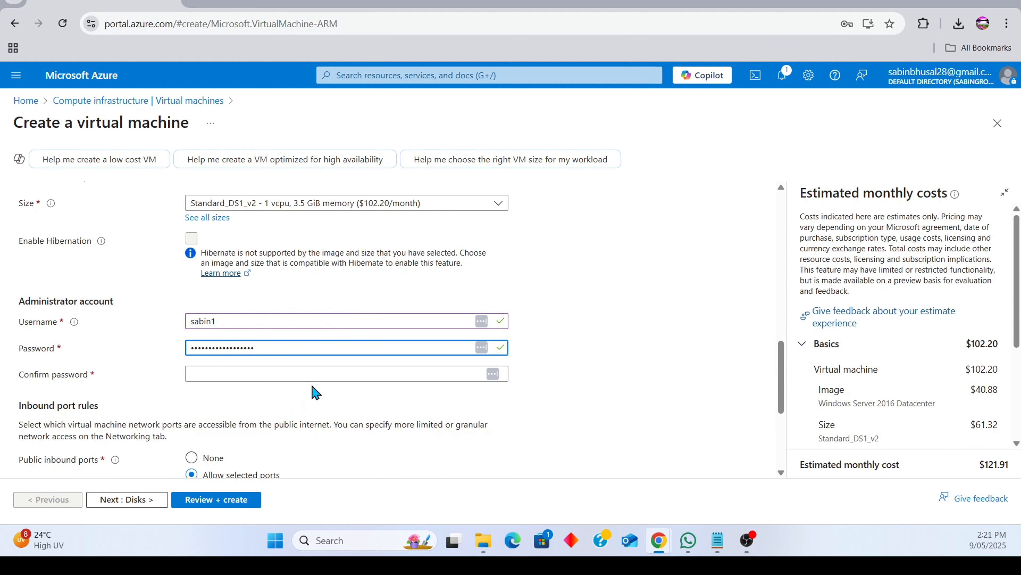
{"action": "left_click", "coordinate": [320, 371]}
{"action": "type", "text": "•••"}
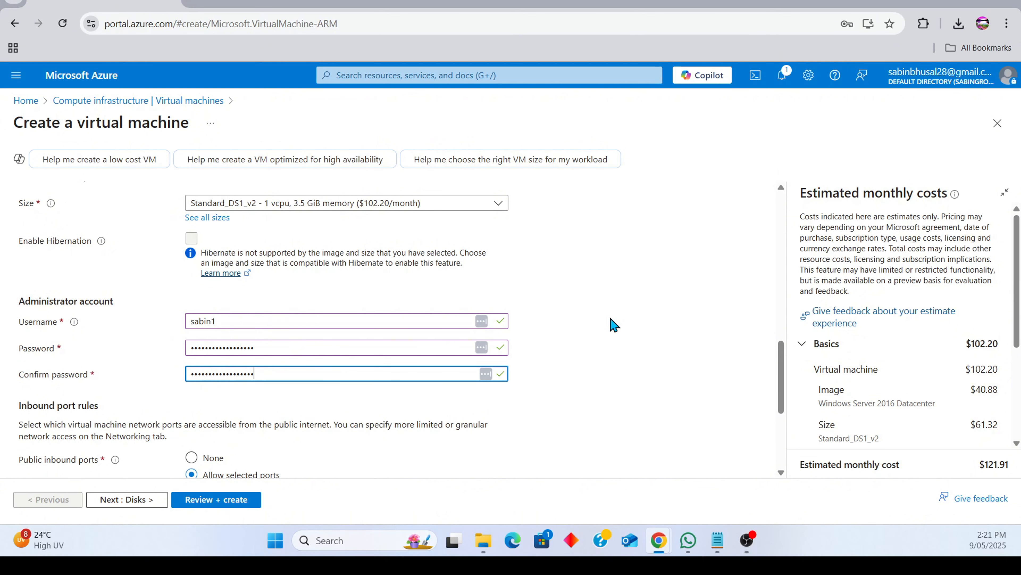
{"action": "left_click", "coordinate": [599, 328]}
Dismiss the browser's offer to save the password and place VM-IT in the IT (10.0.0.0/26) subnet of mynetwork
{"action": "scroll", "coordinate": [282, 354], "scroll_direction": "down", "scroll_amount": 1}
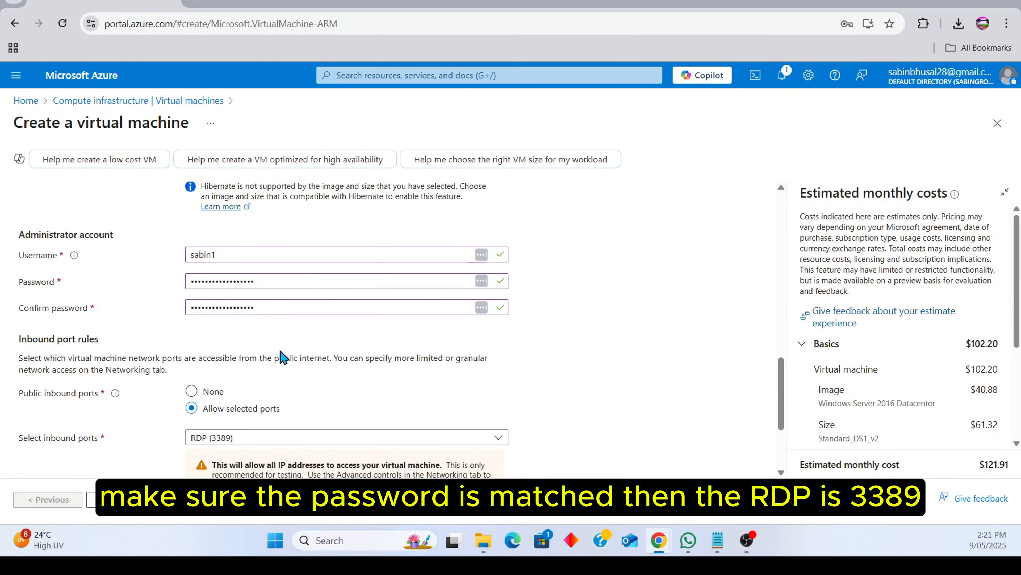
{"action": "scroll", "coordinate": [270, 358], "scroll_direction": "down", "scroll_amount": 2}
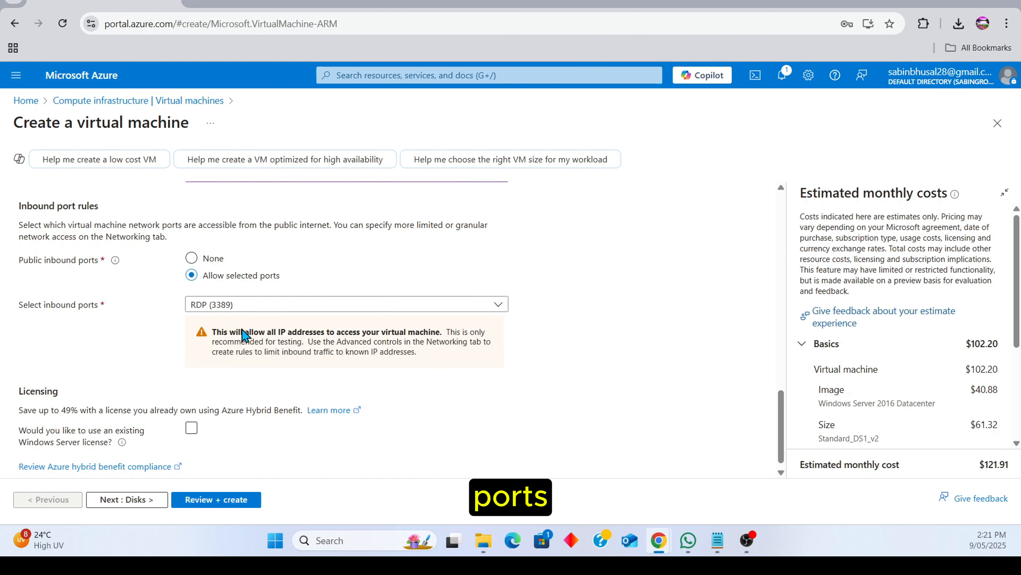
{"action": "scroll", "coordinate": [274, 374], "scroll_direction": "down", "scroll_amount": 1}
{"action": "left_click", "coordinate": [146, 501]}
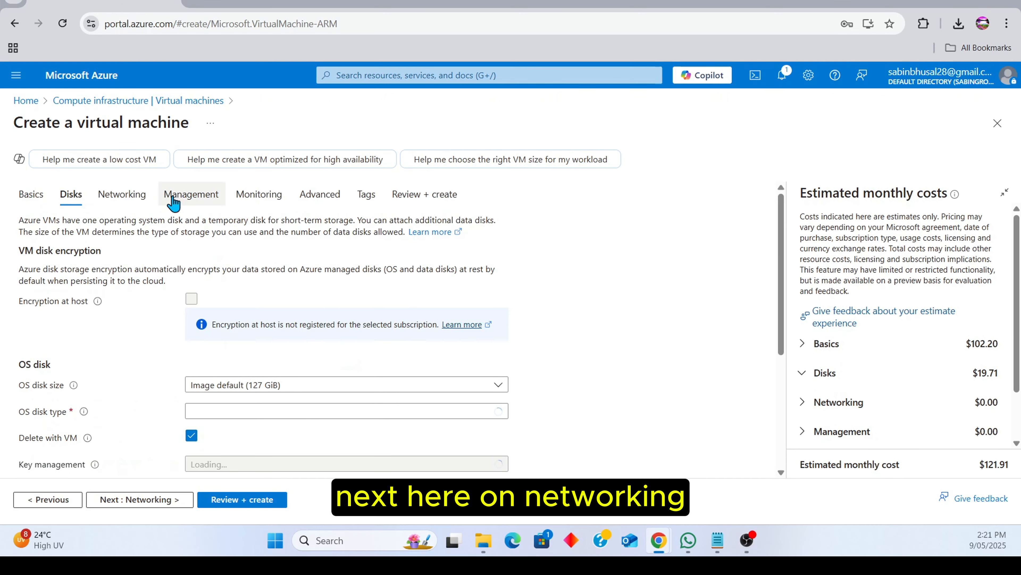
{"action": "left_click", "coordinate": [122, 194]}
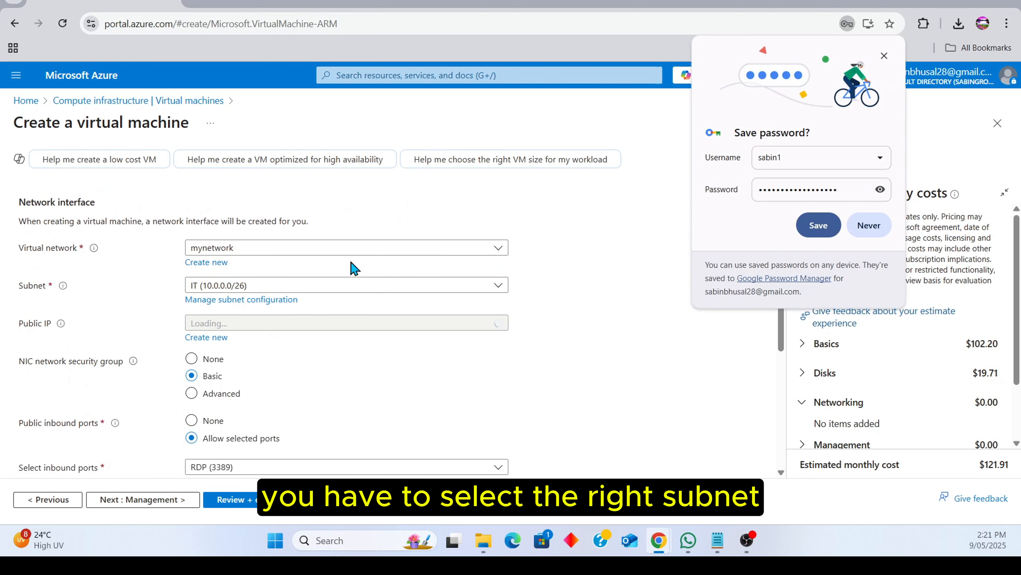
{"action": "left_click", "coordinate": [884, 56]}
{"action": "left_click", "coordinate": [320, 296]}
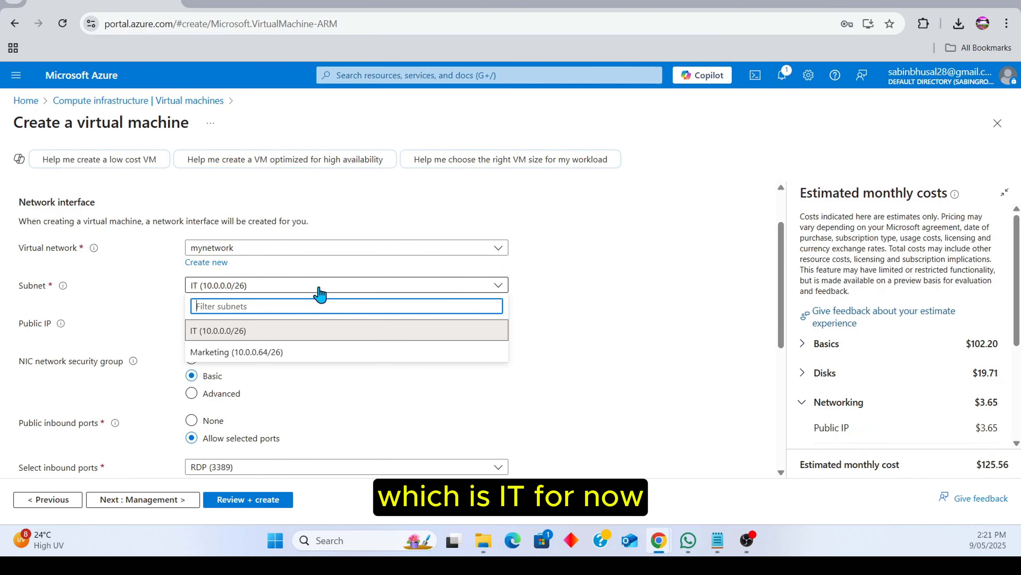
{"action": "left_click", "coordinate": [274, 337]}
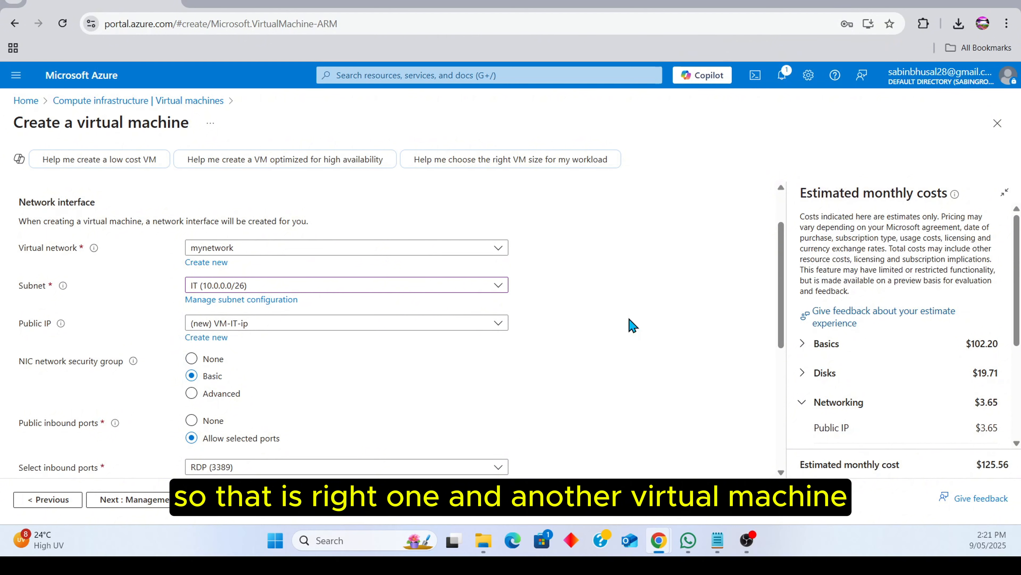
Check VM-IT's remaining network settings, then validate the configuration and deploy the virtual machine
{"action": "scroll", "coordinate": [487, 310], "scroll_direction": "down", "scroll_amount": 4}
{"action": "scroll", "coordinate": [488, 308], "scroll_direction": "up", "scroll_amount": 4}
{"action": "left_click", "coordinate": [333, 293]}
{"action": "left_click", "coordinate": [616, 318]}
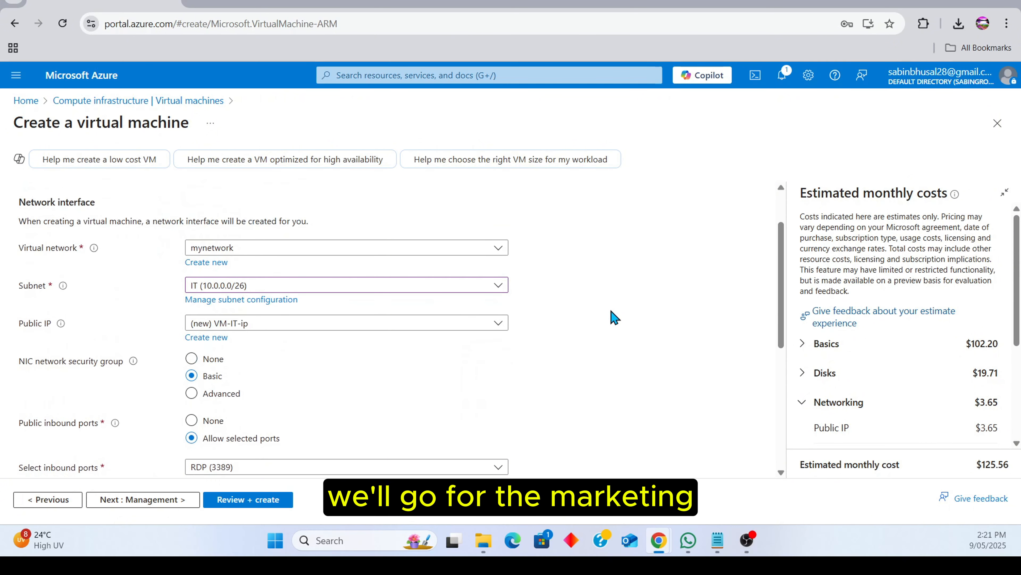
{"action": "scroll", "coordinate": [399, 361], "scroll_direction": "down", "scroll_amount": 4}
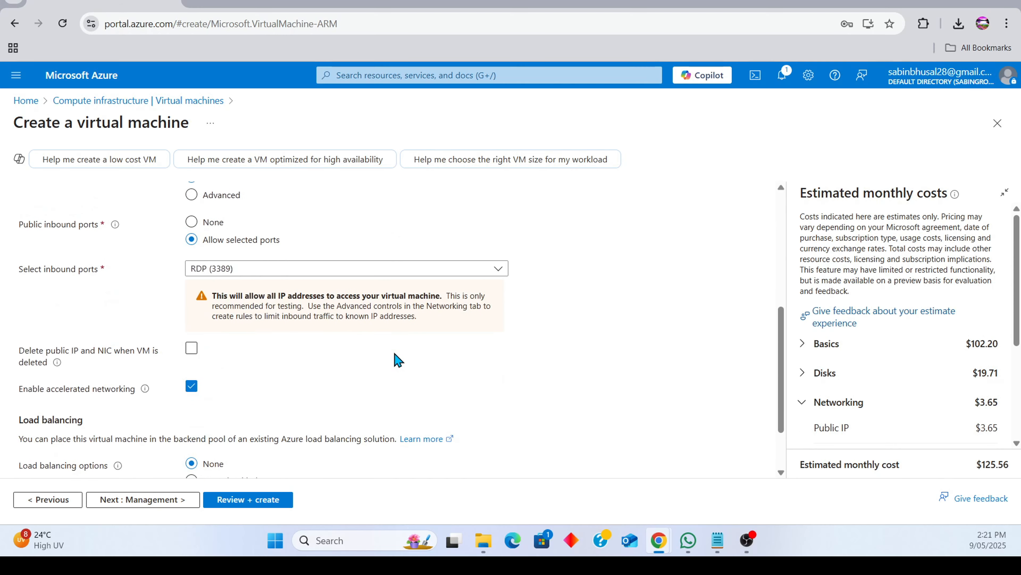
{"action": "left_click", "coordinate": [244, 503]}
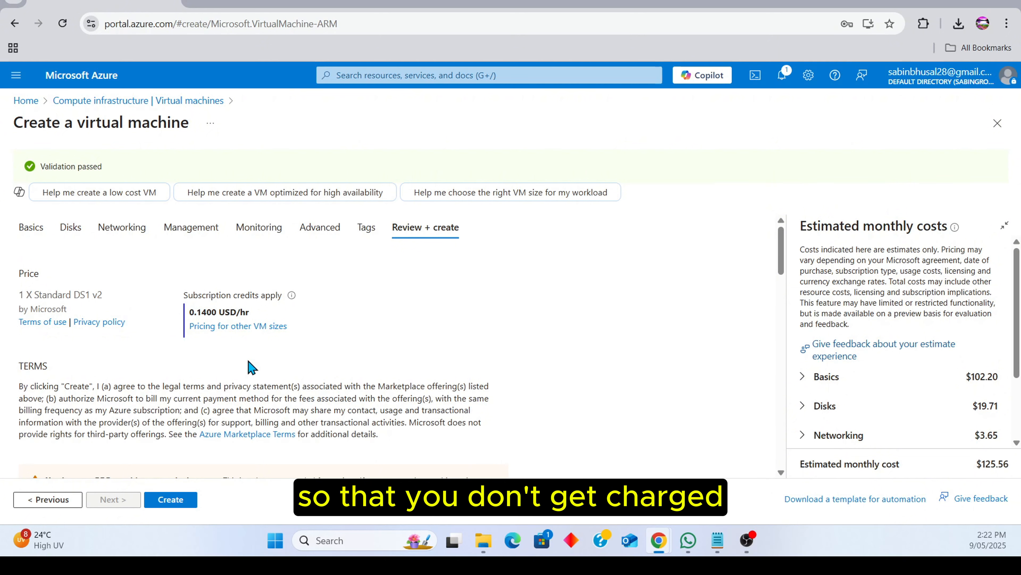
{"action": "left_click", "coordinate": [173, 499]}
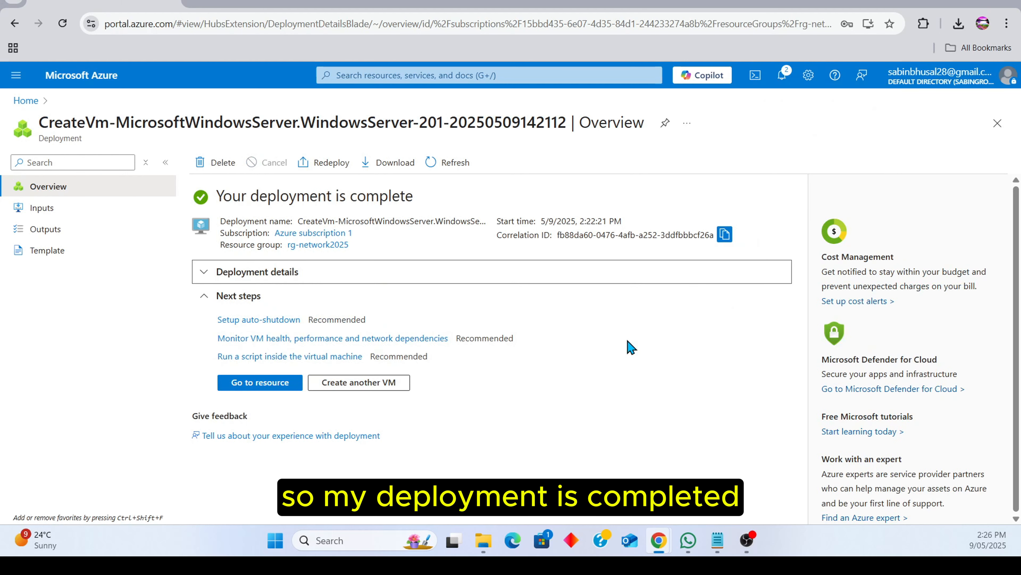
Return to the portal home and open resource group rg-network2025 to view its resources
{"action": "left_click", "coordinate": [26, 100]}
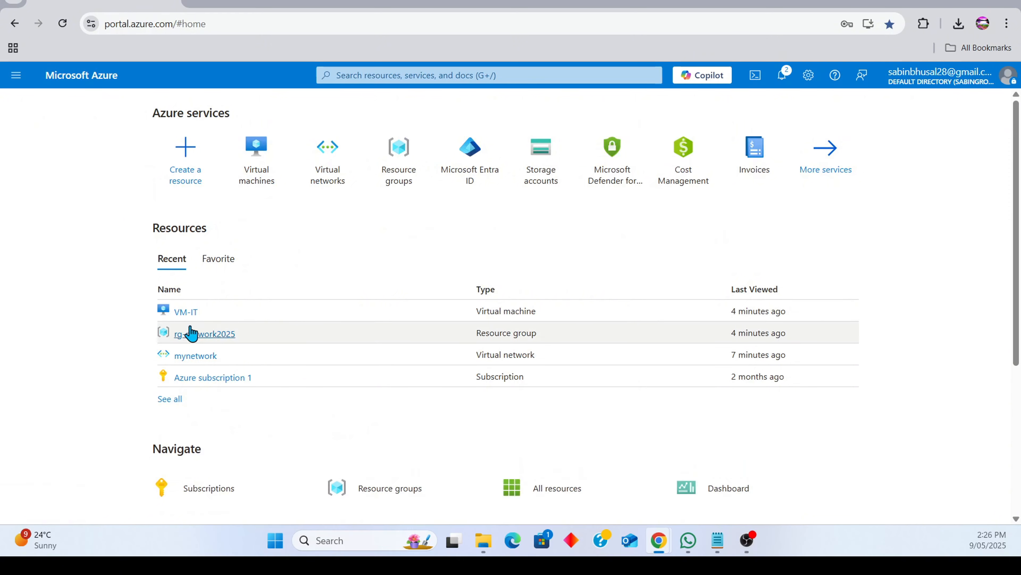
{"action": "mouse_move", "coordinate": [189, 313]}
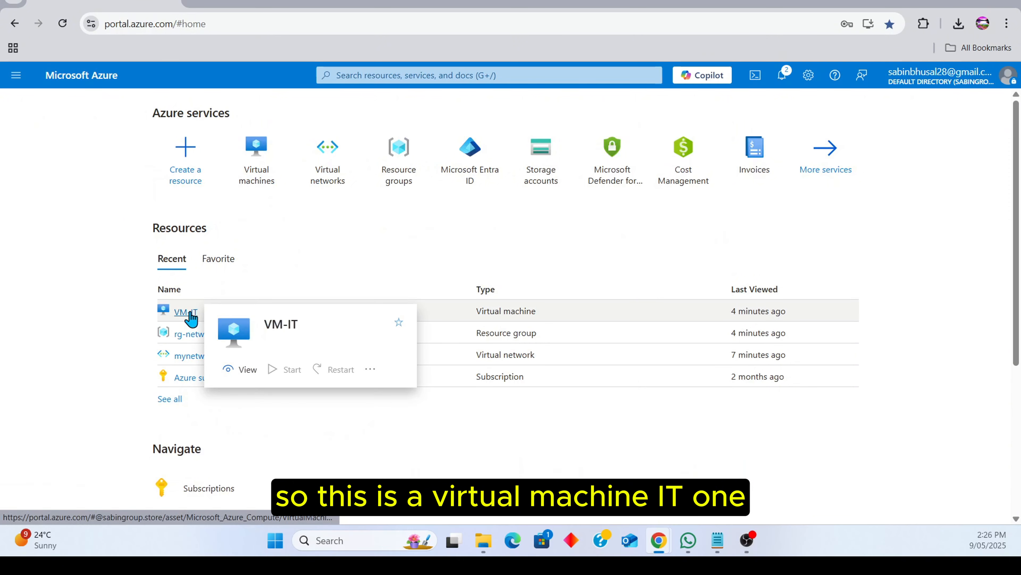
{"action": "left_click", "coordinate": [190, 334]}
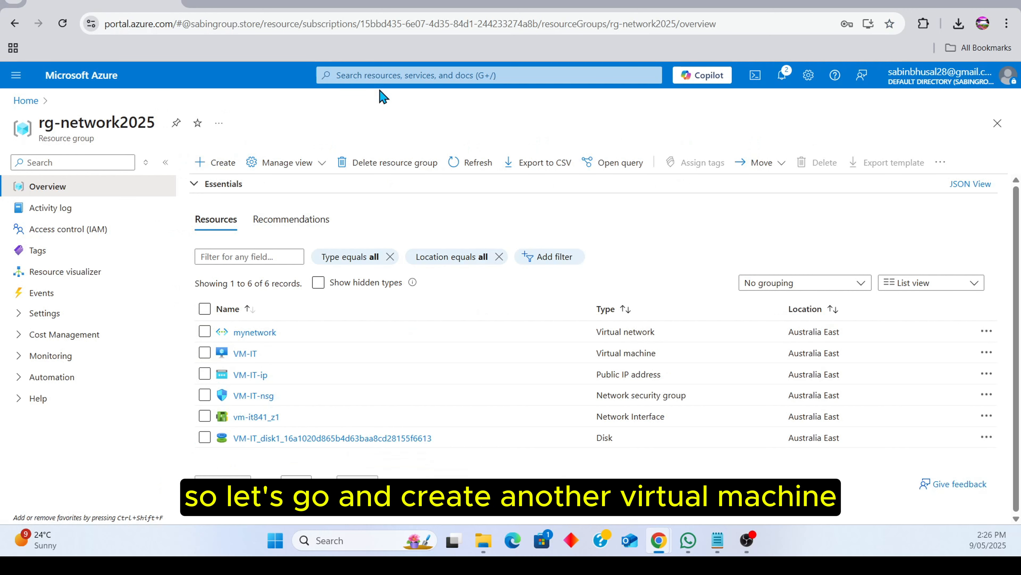
Search the portal for Virtual machines and start creating another virtual machine
{"action": "left_click", "coordinate": [391, 75]}
{"action": "type", "text": "vir"}
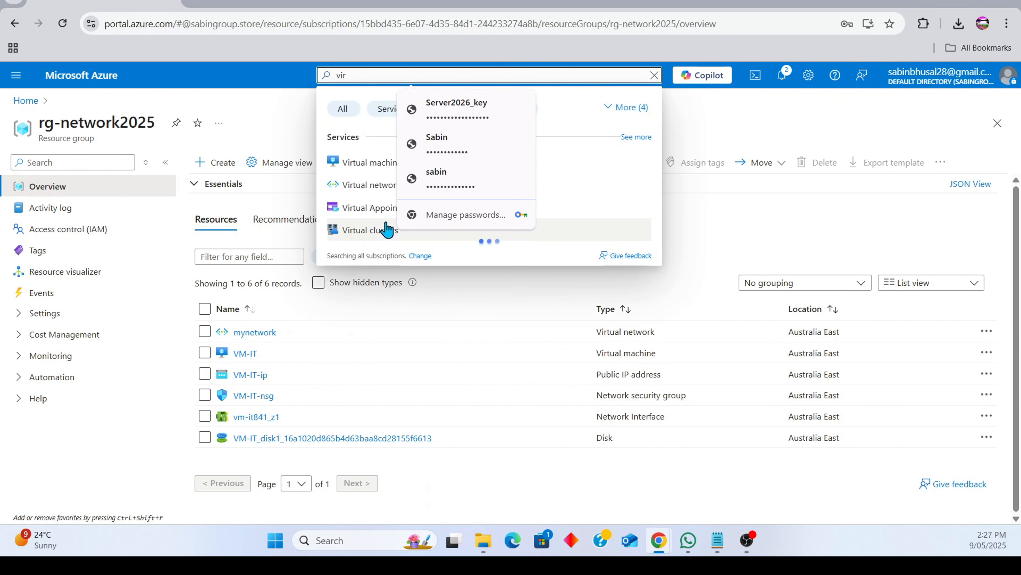
{"action": "left_click", "coordinate": [370, 164]}
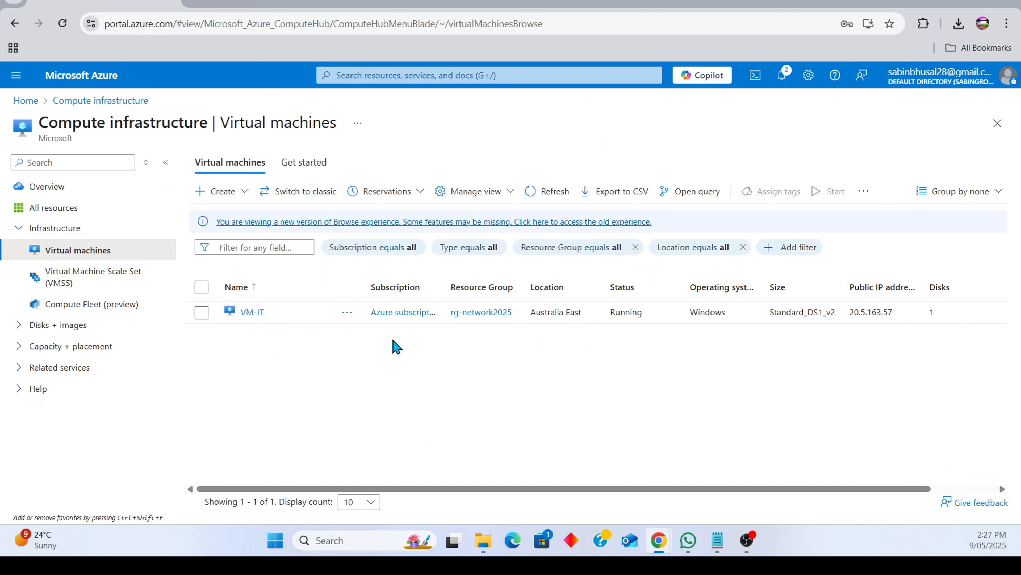
{"action": "left_click", "coordinate": [230, 192]}
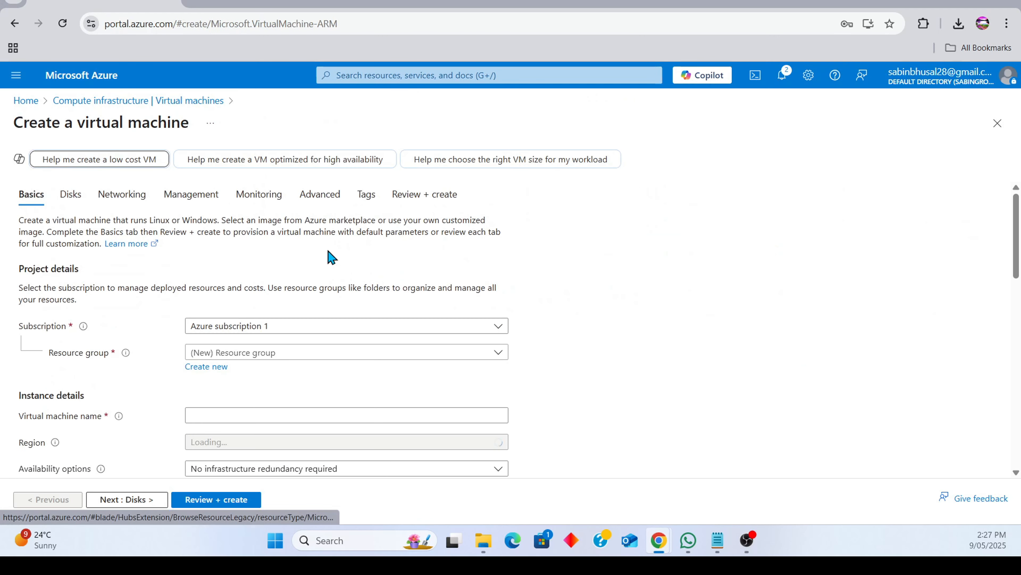
Assign the new virtual machine to resource group rg-network2025 and name it VM-Marketing
{"action": "scroll", "coordinate": [266, 311], "scroll_direction": "down", "scroll_amount": 1}
{"action": "left_click", "coordinate": [247, 289]}
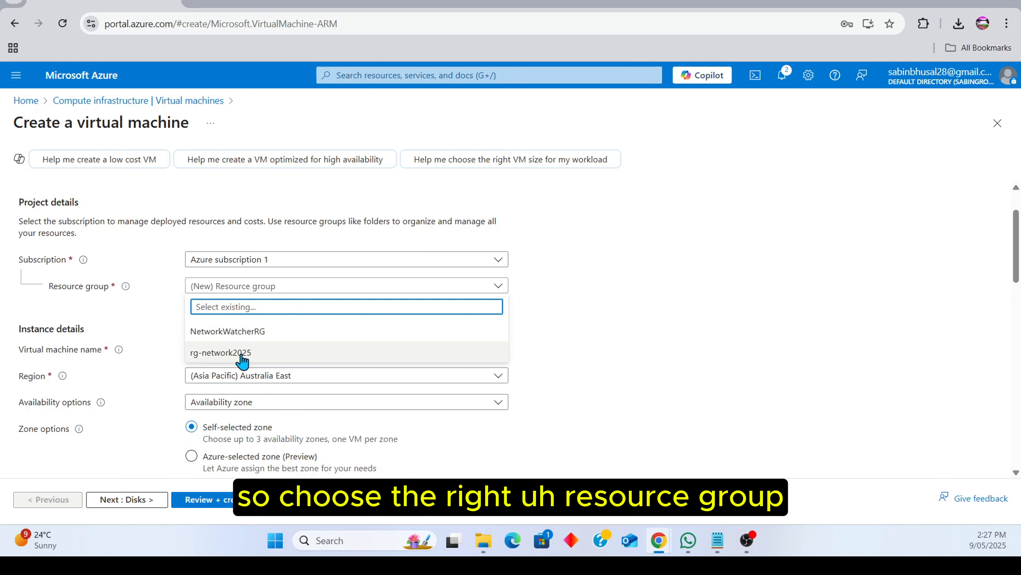
{"action": "left_click", "coordinate": [220, 352]}
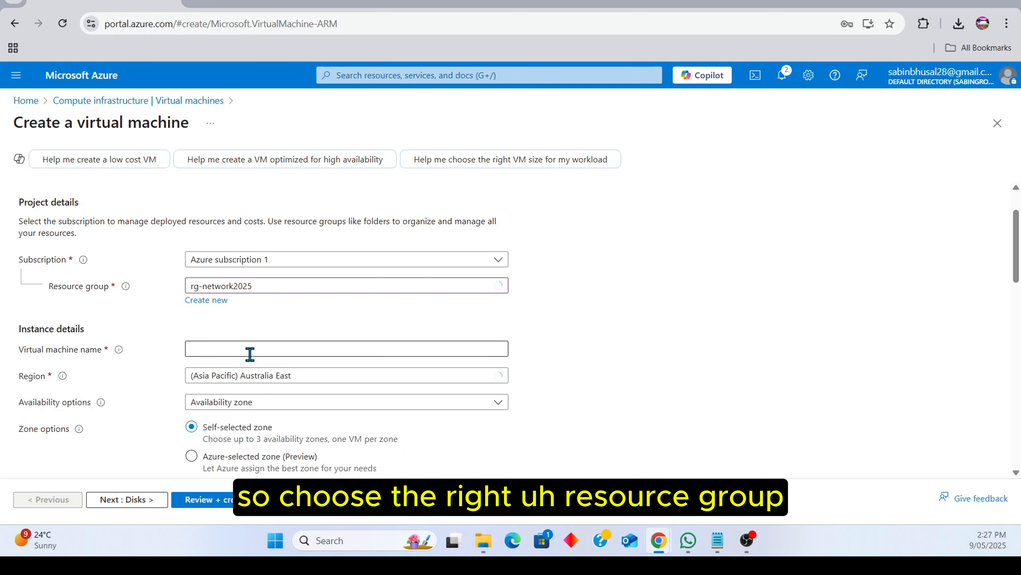
{"action": "left_click", "coordinate": [250, 348]}
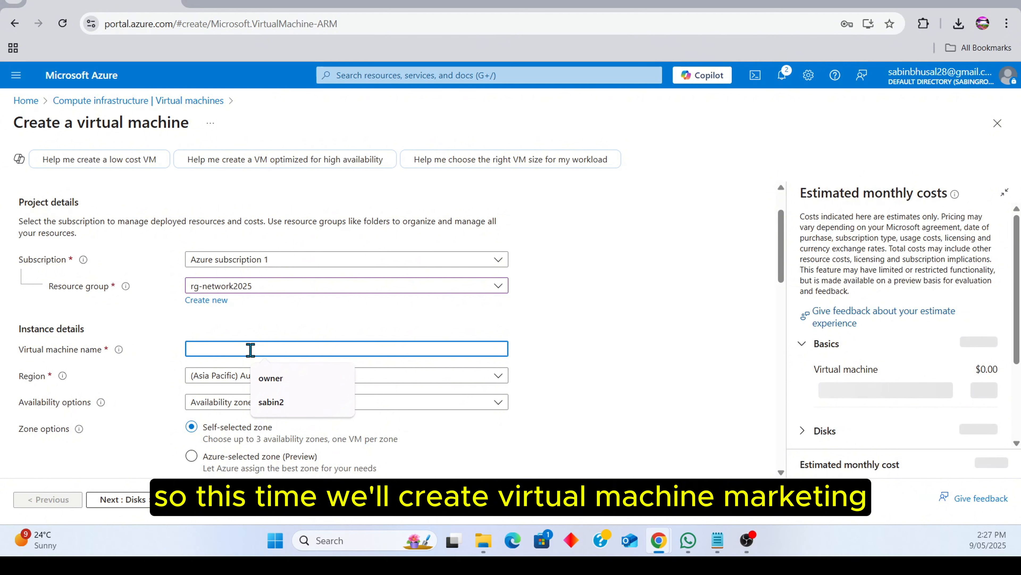
{"action": "type", "text": "VM-Mar"}
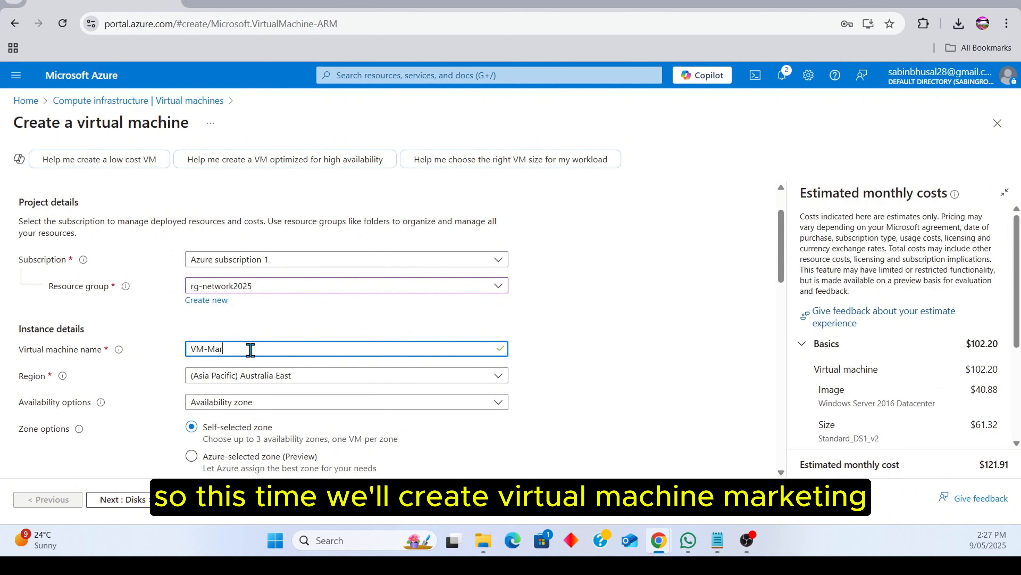
{"action": "type", "text": "keting"}
Enter the administrator account's username for VM-Marketing
{"action": "scroll", "coordinate": [250, 347], "scroll_direction": "down", "scroll_amount": 7}
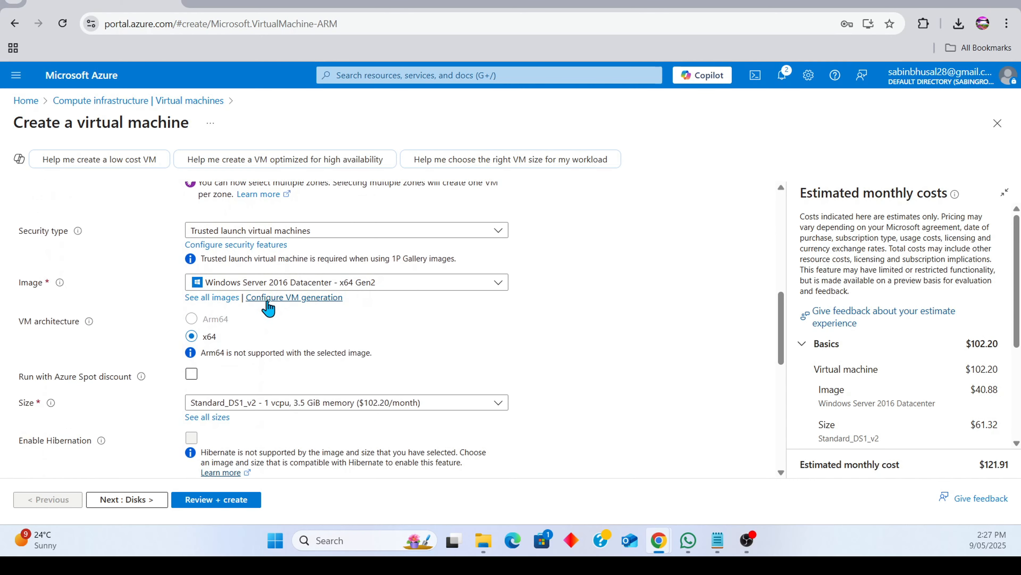
{"action": "scroll", "coordinate": [249, 310], "scroll_direction": "down", "scroll_amount": 5}
{"action": "left_click", "coordinate": [256, 318]}
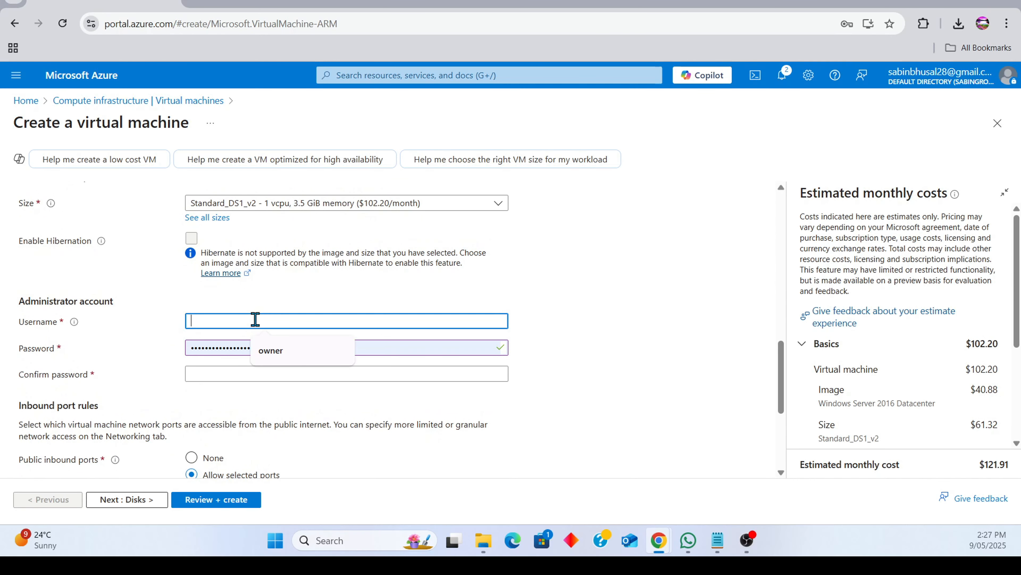
{"action": "type", "text": "Sa"}
{"action": "type", "text": "n"}
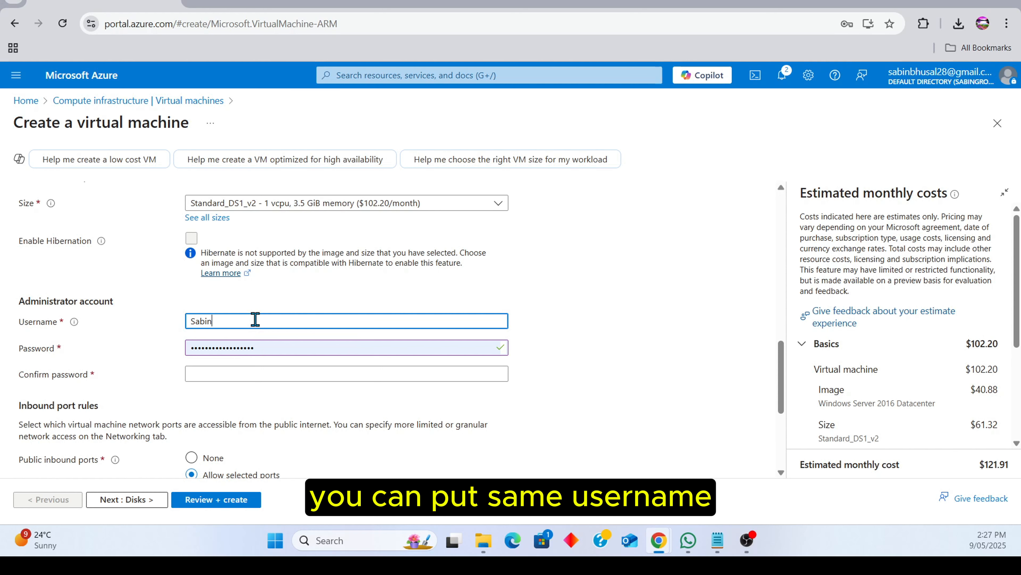
{"action": "type", "text": "1"}
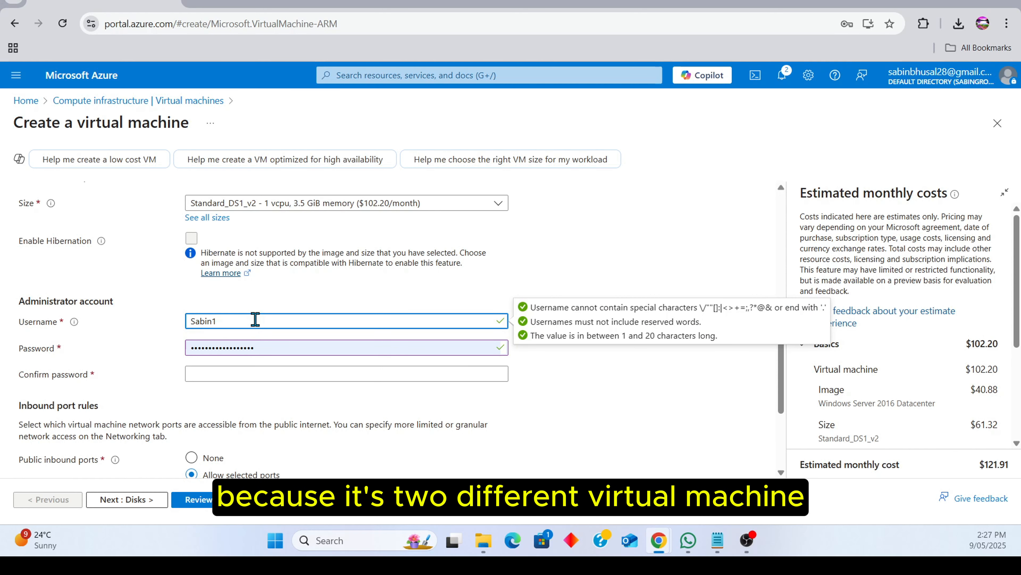
Clear the prefilled administrator password and type an account password and its confirmation
{"action": "key", "text": "Tab"}
{"action": "key", "text": "BackSpace"}
{"action": "key", "text": "BackSpace"}
{"action": "key", "text": "BackSpace"}
{"action": "key", "text": "BackSpace"}
{"action": "key", "text": "BackSpace"}
{"action": "key", "text": "BackSpace"}
{"action": "key", "text": "BackSpace"}
{"action": "key", "text": "BackSpace"}
{"action": "key", "text": "BackSpace"}
{"action": "key", "text": "BackSpace"}
{"action": "key", "text": "BackSpace"}
{"action": "key", "text": "BackSpace"}
{"action": "key", "text": "BackSpace"}
{"action": "key", "text": "BackSpace"}
{"action": "key", "text": "BackSpace"}
{"action": "key", "text": "BackSpace"}
{"action": "key", "text": "BackSpace"}
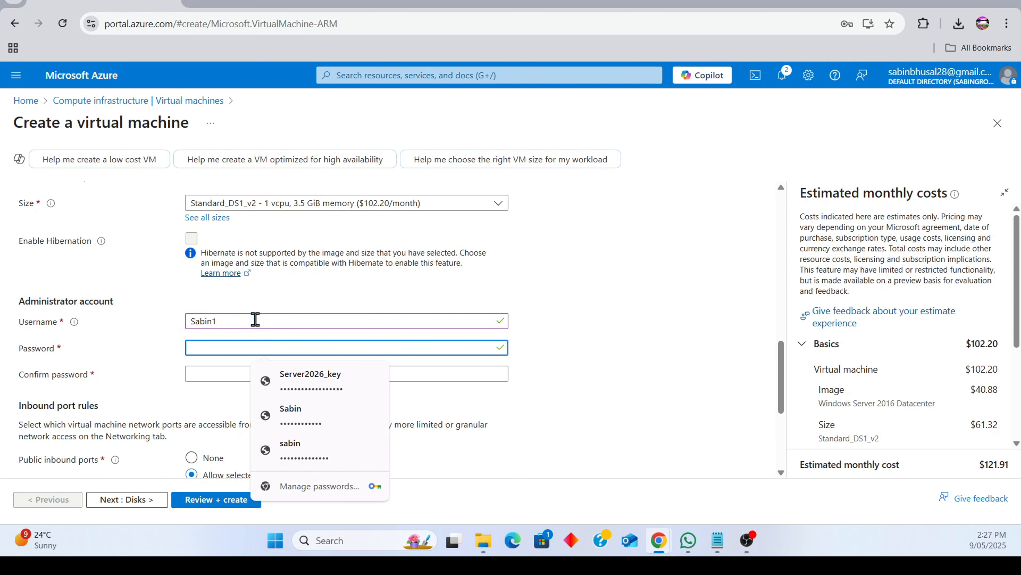
{"action": "type", "text": "••••••••••••"}
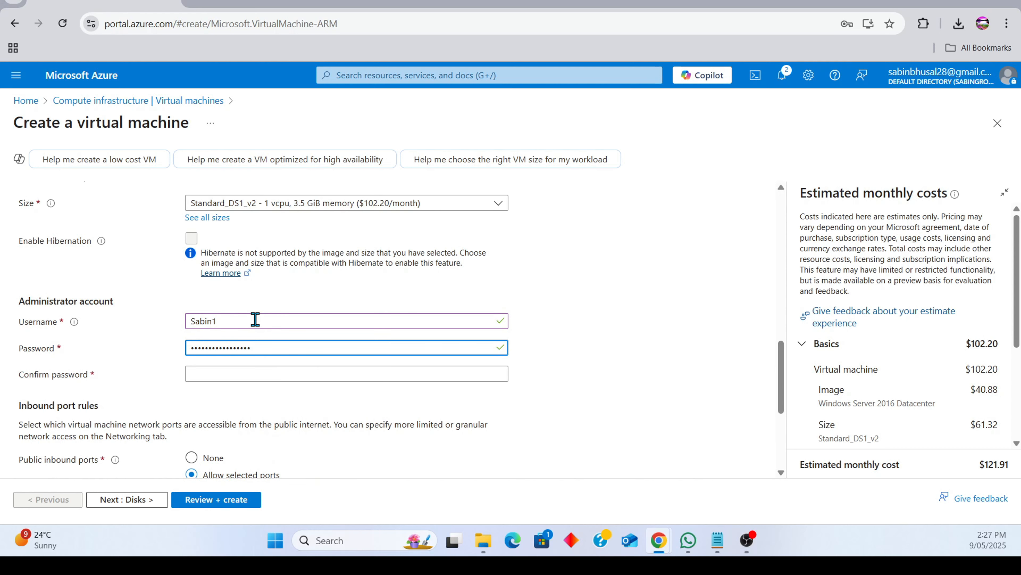
{"action": "key", "text": "Tab"}
{"action": "type", "text": "•••••"}
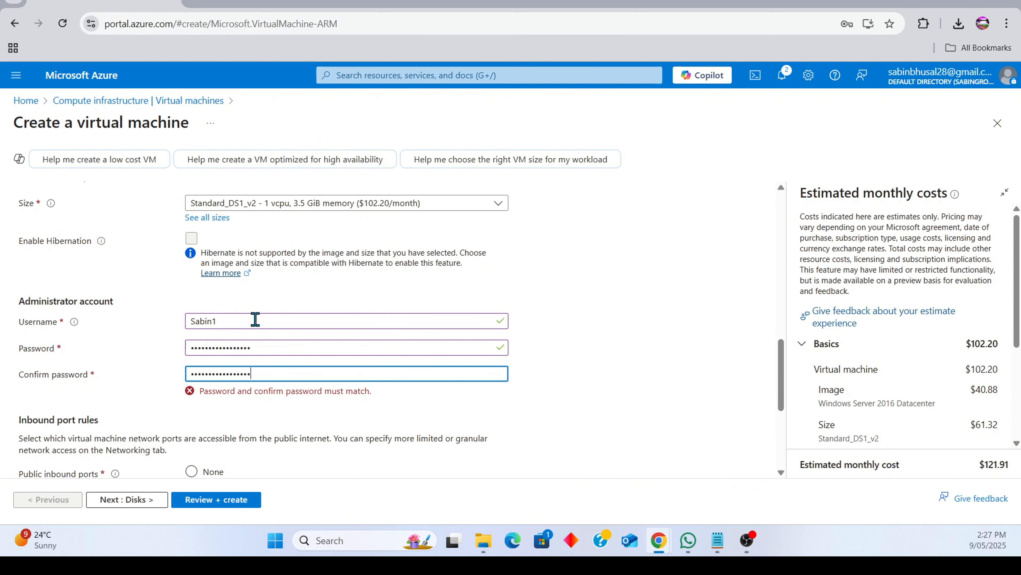
Replace VM-Marketing's administrator password by typing the account password again
{"action": "double_click", "coordinate": [256, 348]}
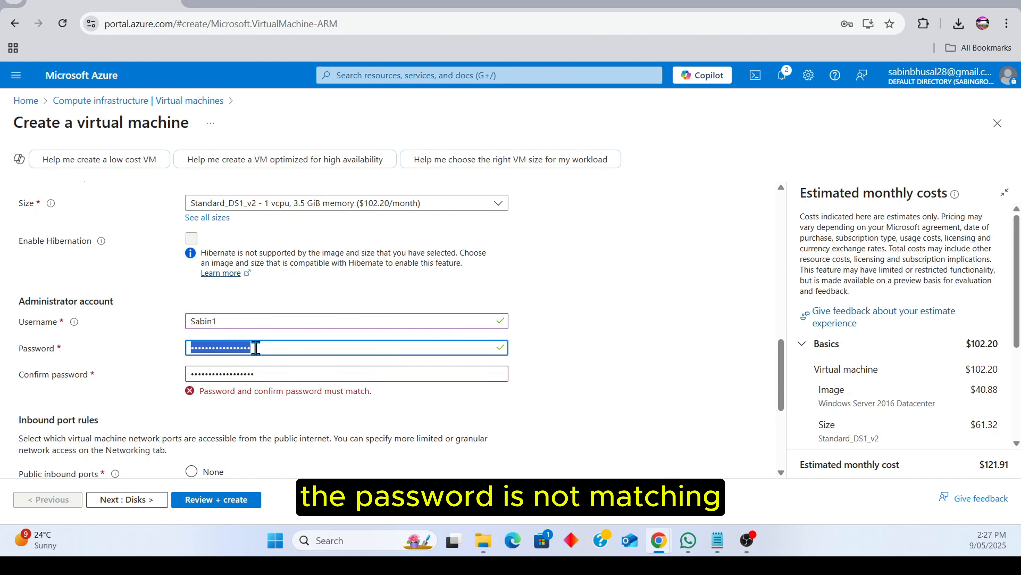
{"action": "key", "text": "BackSpace"}
{"action": "type", "text": "•••"}
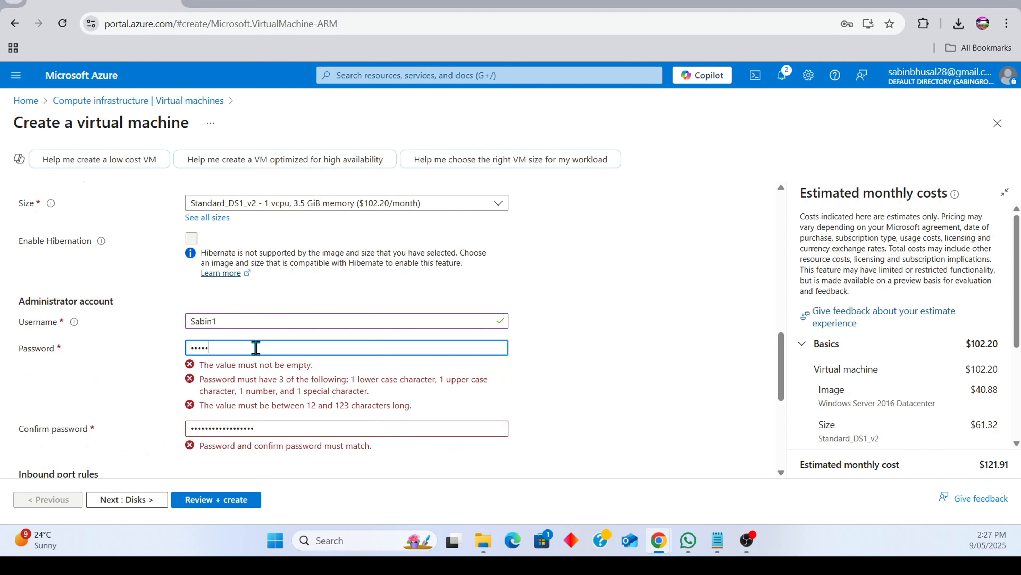
{"action": "type", "text": "•••••••••••••"}
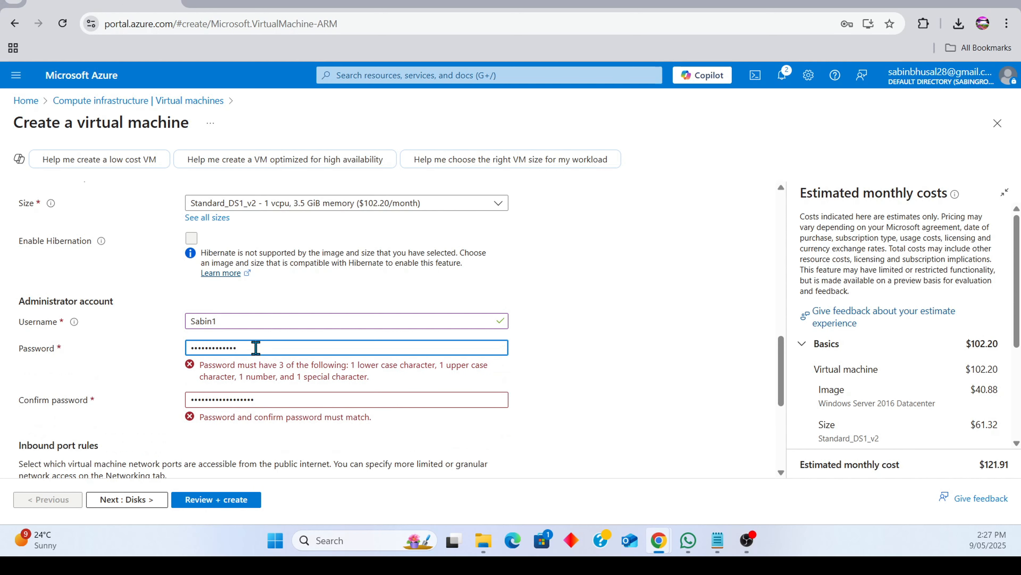
{"action": "key", "text": "Tab"}
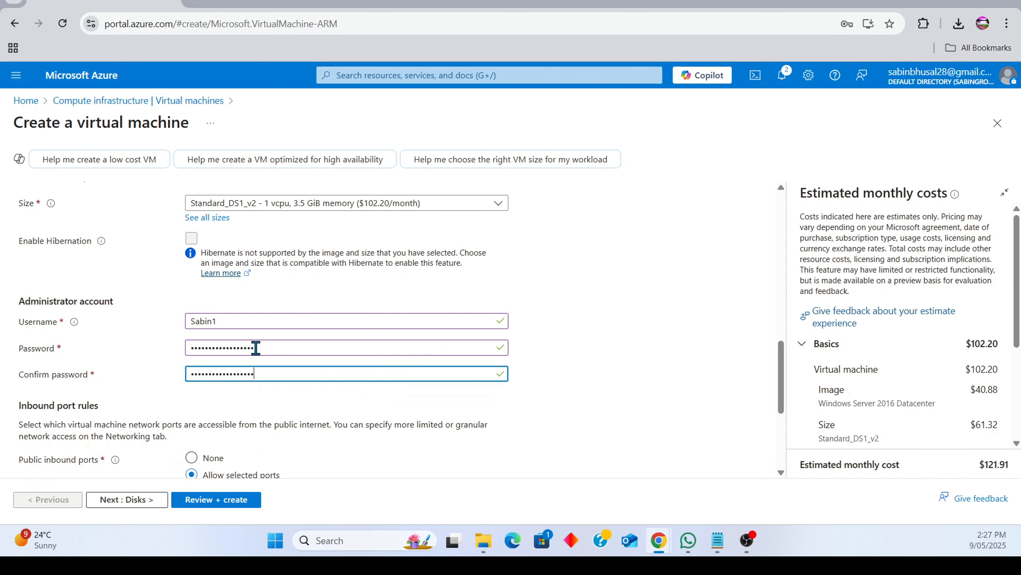
Clear the password confirmation for VM-Marketing and re-enter the matching administrator password
{"action": "key", "text": "BackSpace"}
{"action": "key", "text": "BackSpace"}
{"action": "key", "text": "BackSpace"}
{"action": "key", "text": "BackSpace"}
{"action": "key", "text": "BackSpace"}
{"action": "key", "text": "BackSpace"}
{"action": "key", "text": "BackSpace"}
{"action": "key", "text": "BackSpace"}
{"action": "key", "text": "BackSpace"}
{"action": "key", "text": "BackSpace"}
{"action": "key", "text": "BackSpace"}
{"action": "key", "text": "BackSpace"}
{"action": "key", "text": "BackSpace"}
{"action": "key", "text": "BackSpace"}
{"action": "key", "text": "BackSpace"}
{"action": "key", "text": "BackSpace"}
{"action": "key", "text": "BackSpace"}
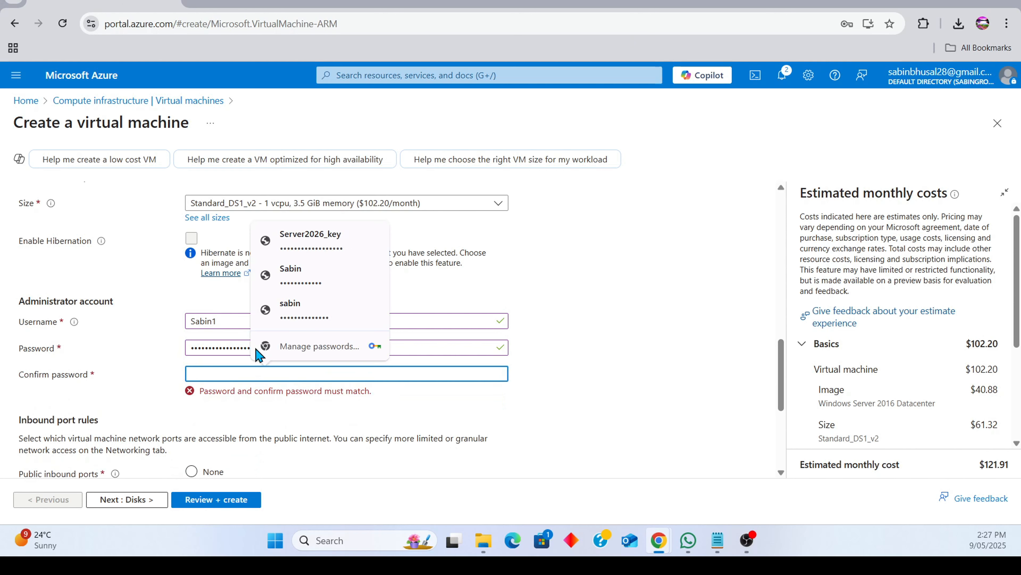
{"action": "type", "text": "••"}
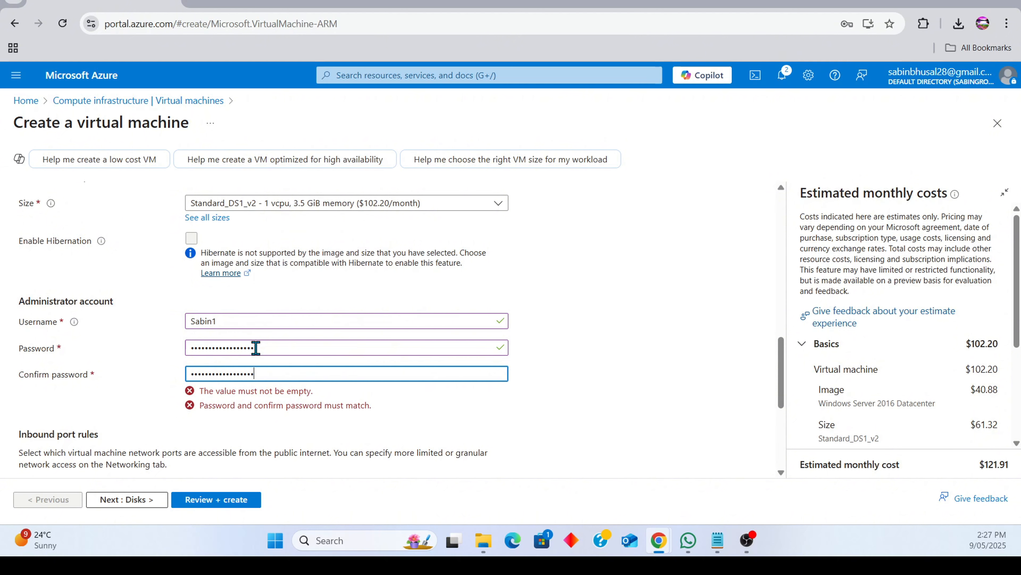
{"action": "scroll", "coordinate": [350, 401], "scroll_direction": "down", "scroll_amount": 3}
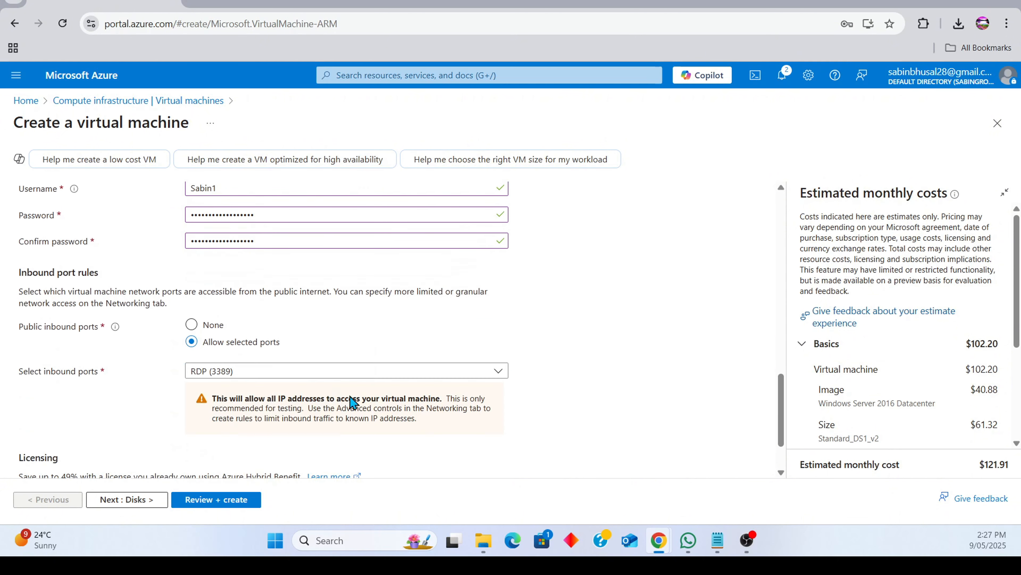
{"action": "scroll", "coordinate": [255, 364], "scroll_direction": "down", "scroll_amount": 2}
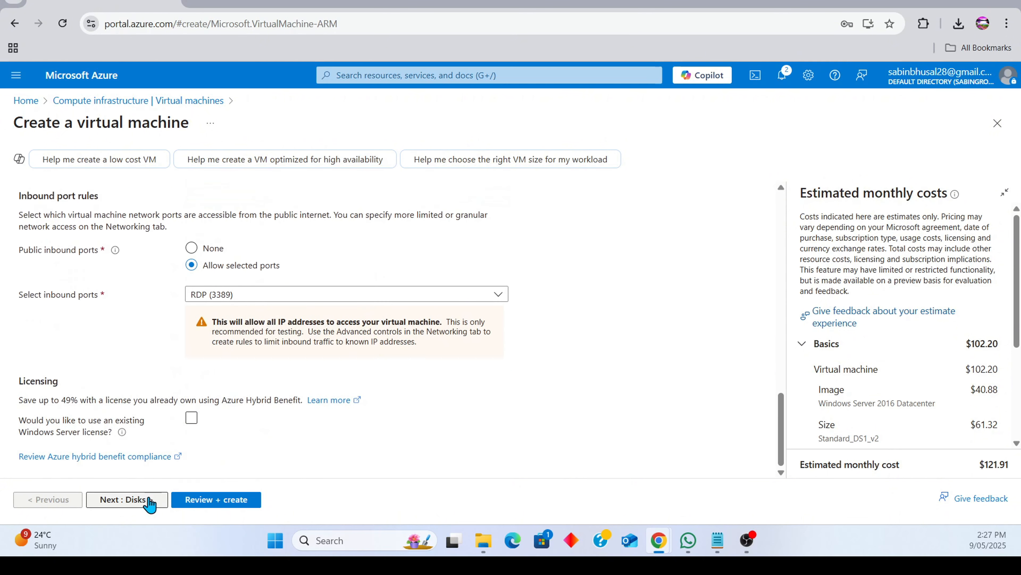
Skip the disk settings and assign VM-Marketing's network interface to the Marketing (10.0.0.64/26) subnet of mynetwork
{"action": "left_click", "coordinate": [149, 501]}
{"action": "left_click", "coordinate": [116, 195]}
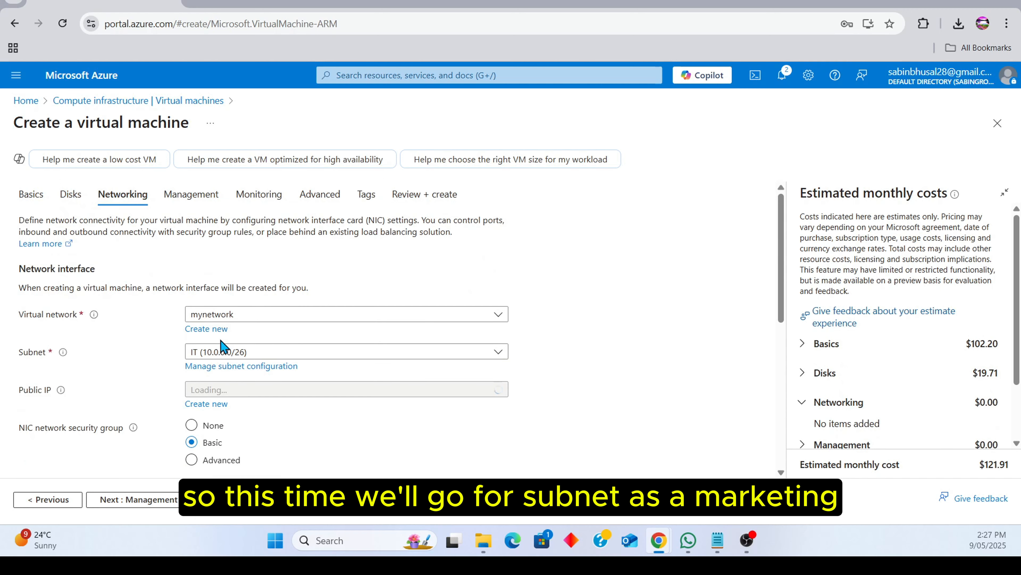
{"action": "left_click", "coordinate": [221, 351]}
{"action": "left_click", "coordinate": [241, 419]}
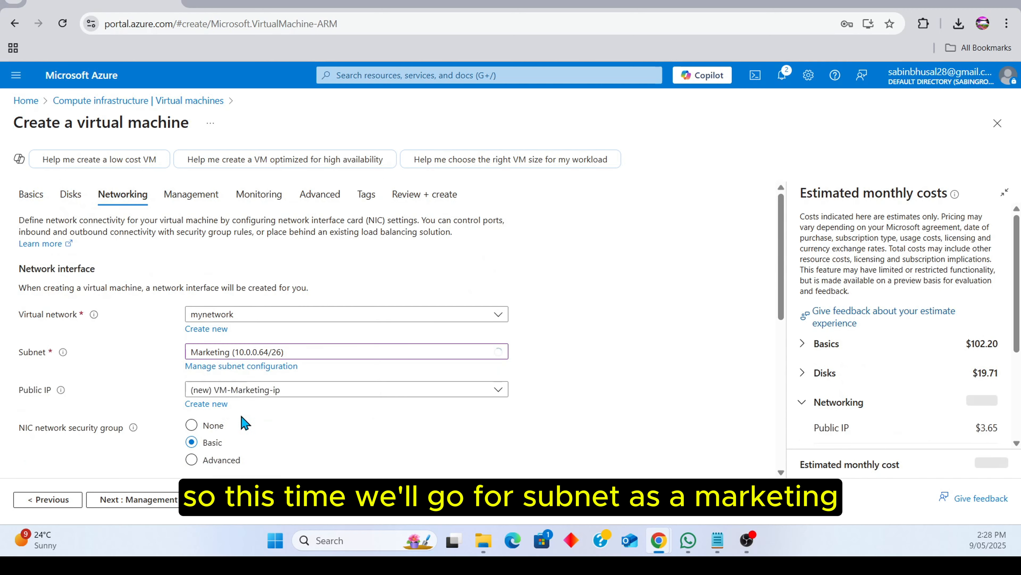
{"action": "left_click", "coordinate": [885, 57]}
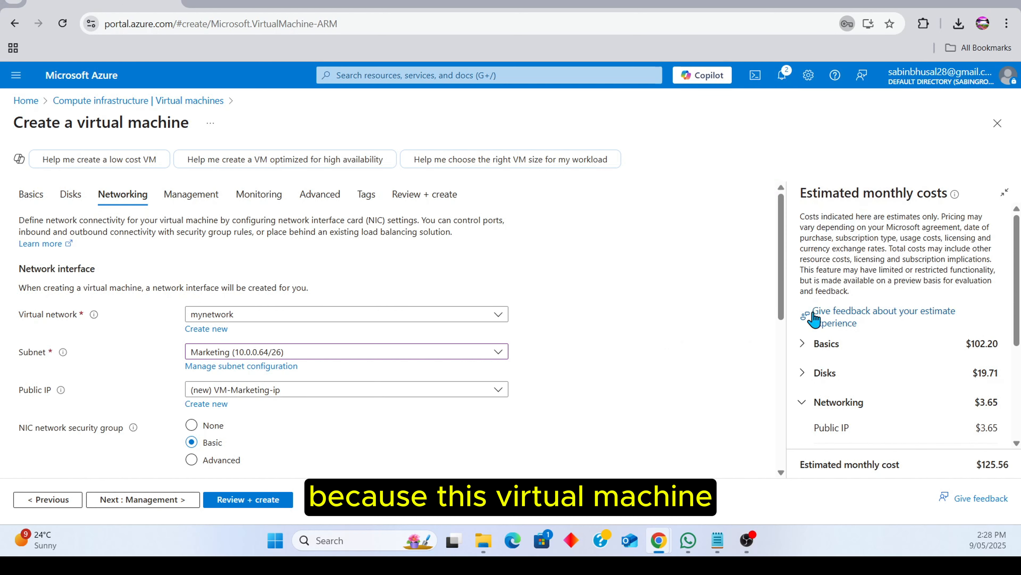
Validate VM-Marketing's configuration with the remaining network settings unchanged and deploy the virtual machine
{"action": "scroll", "coordinate": [443, 374], "scroll_direction": "down", "scroll_amount": 3}
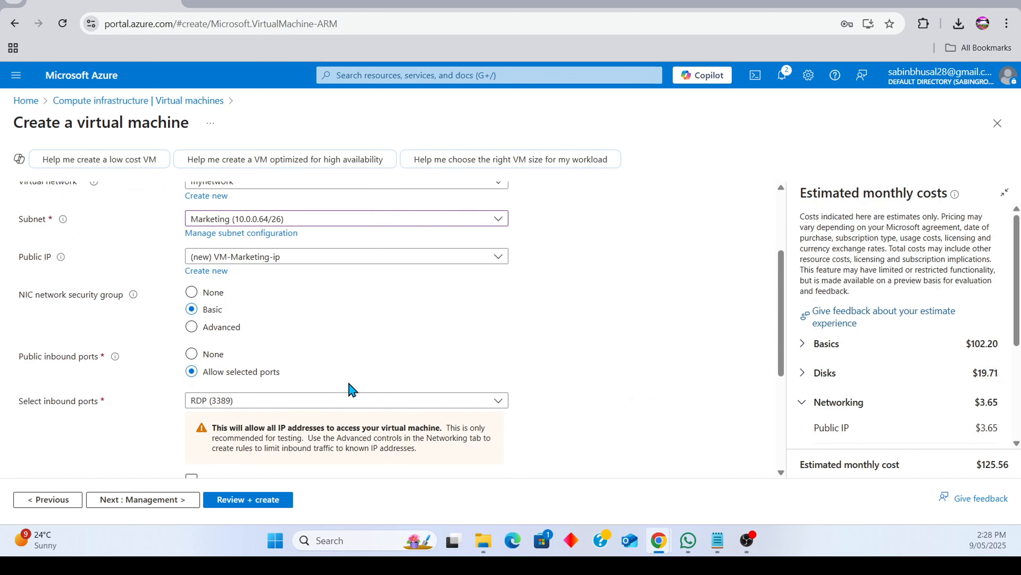
{"action": "left_click", "coordinate": [250, 499]}
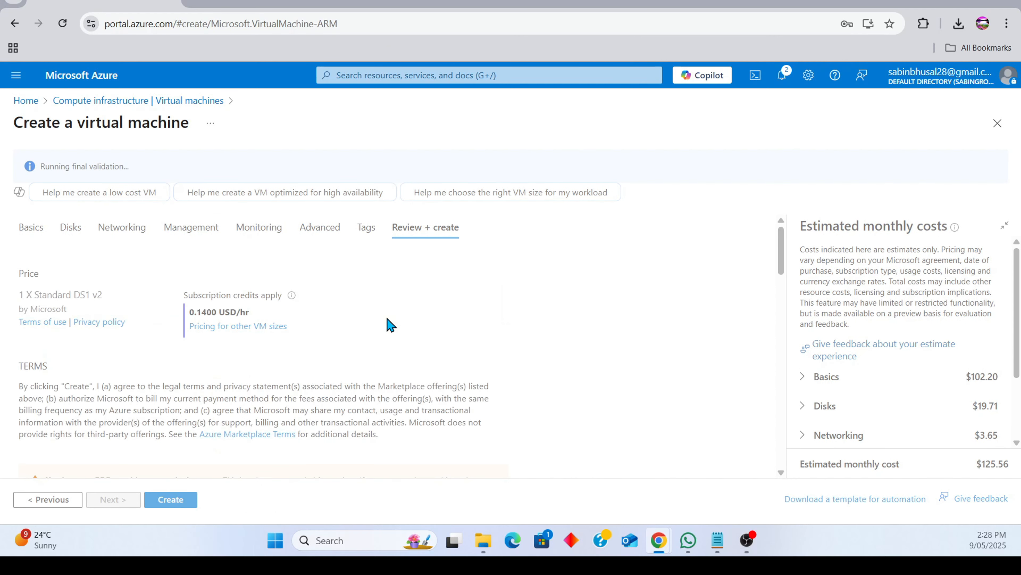
{"action": "left_click", "coordinate": [167, 500]}
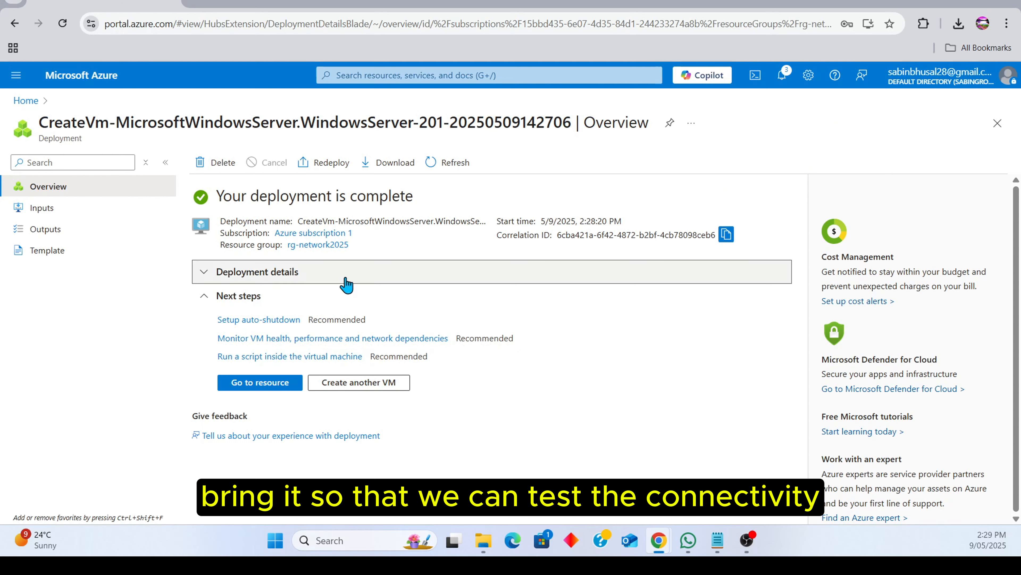
Open VM-IT from the rg-network2025 resource group and check its public and private IP addresses
{"action": "left_click", "coordinate": [33, 101]}
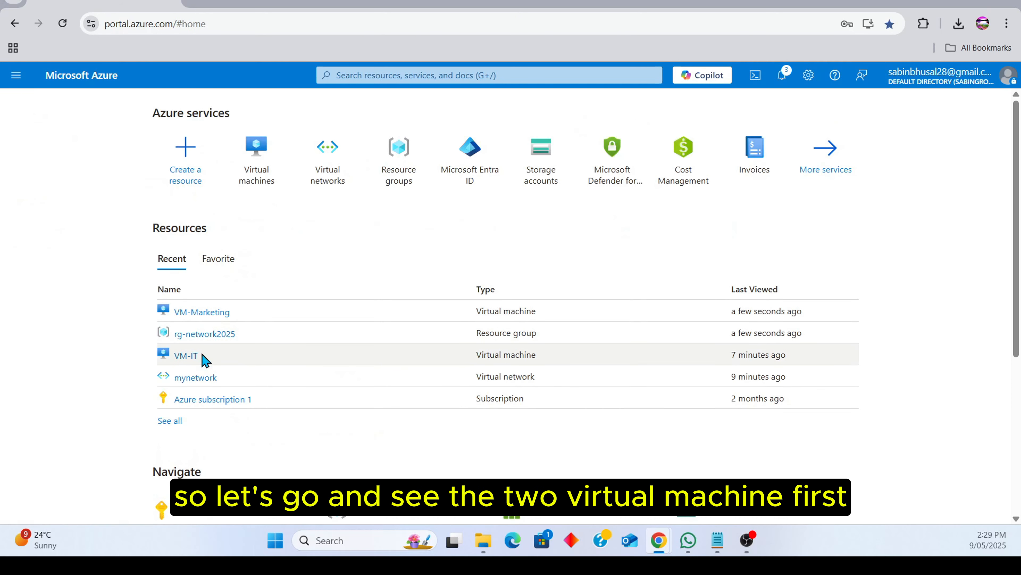
{"action": "left_click", "coordinate": [205, 337]}
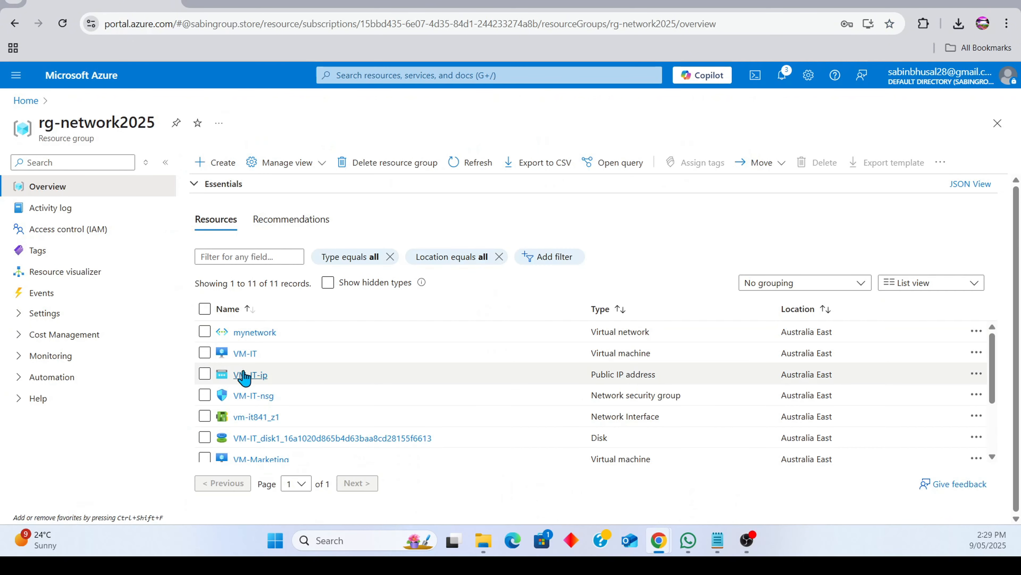
{"action": "scroll", "coordinate": [269, 419], "scroll_direction": "down", "scroll_amount": 3}
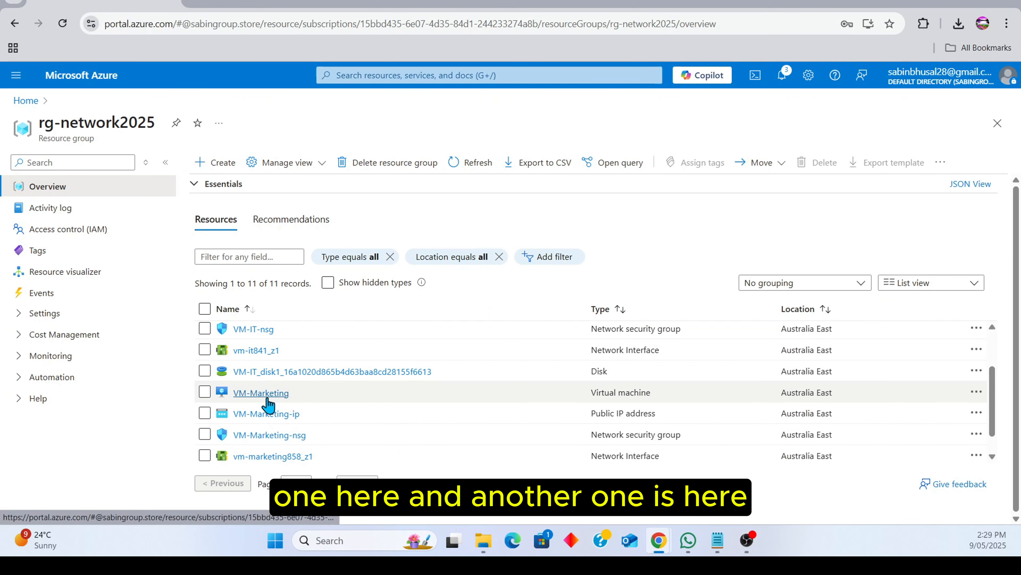
{"action": "scroll", "coordinate": [269, 397], "scroll_direction": "up", "scroll_amount": 3}
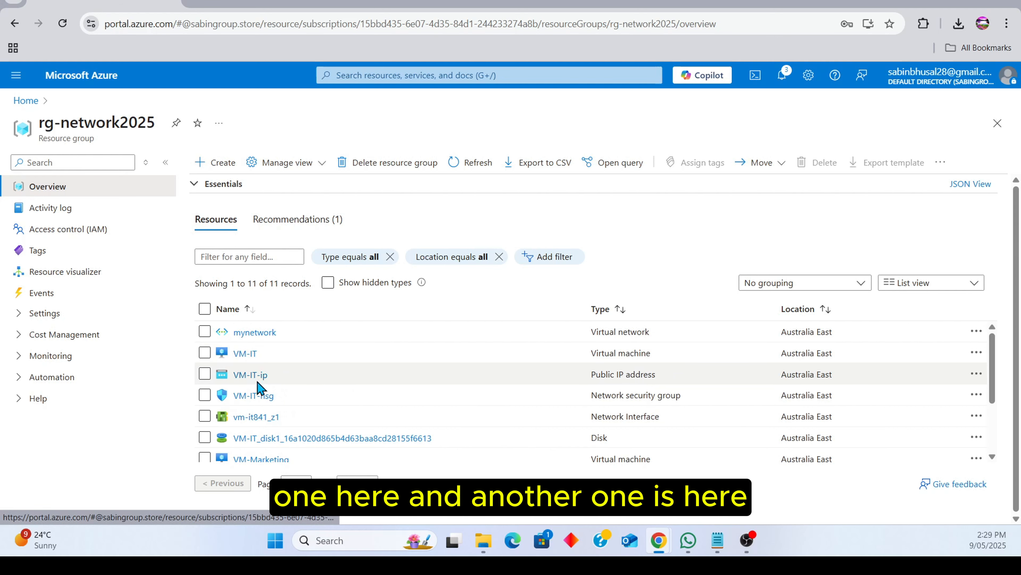
{"action": "left_click", "coordinate": [245, 354]}
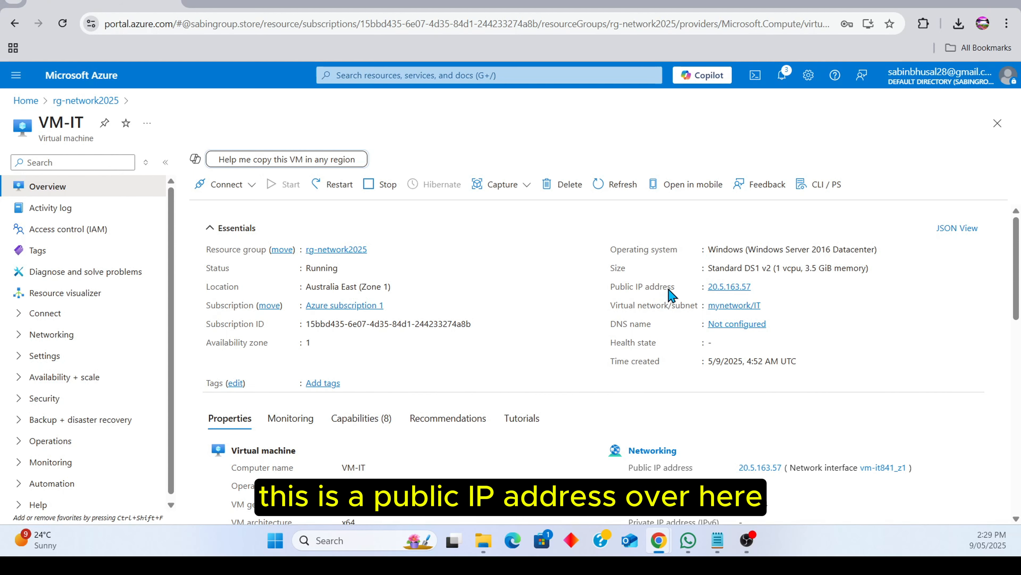
{"action": "scroll", "coordinate": [776, 296], "scroll_direction": "down", "scroll_amount": 2}
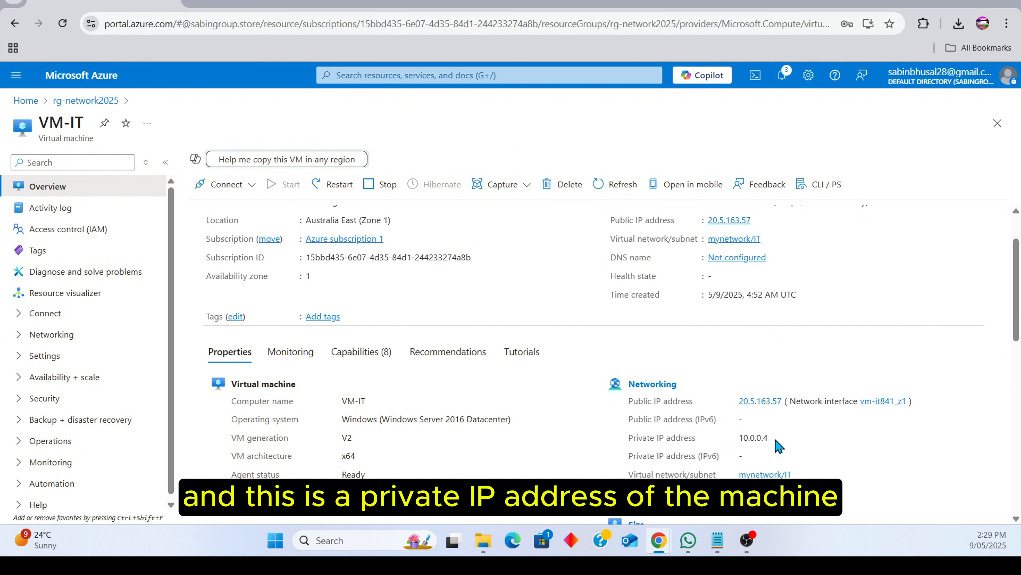
{"action": "scroll", "coordinate": [633, 436], "scroll_direction": "up", "scroll_amount": 2}
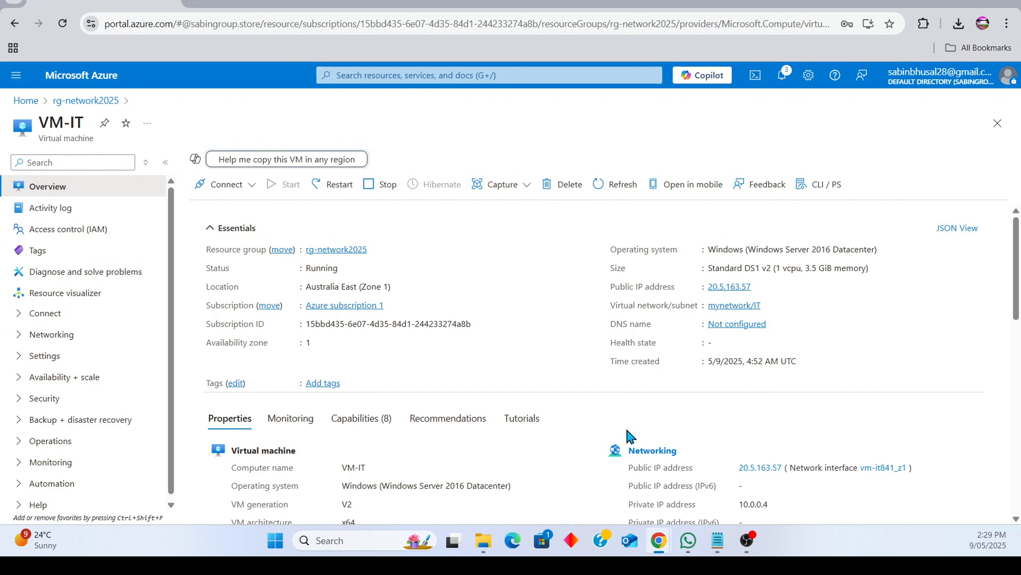
Open VM-IT's connection options and download its native RDP file
{"action": "left_click", "coordinate": [232, 197]}
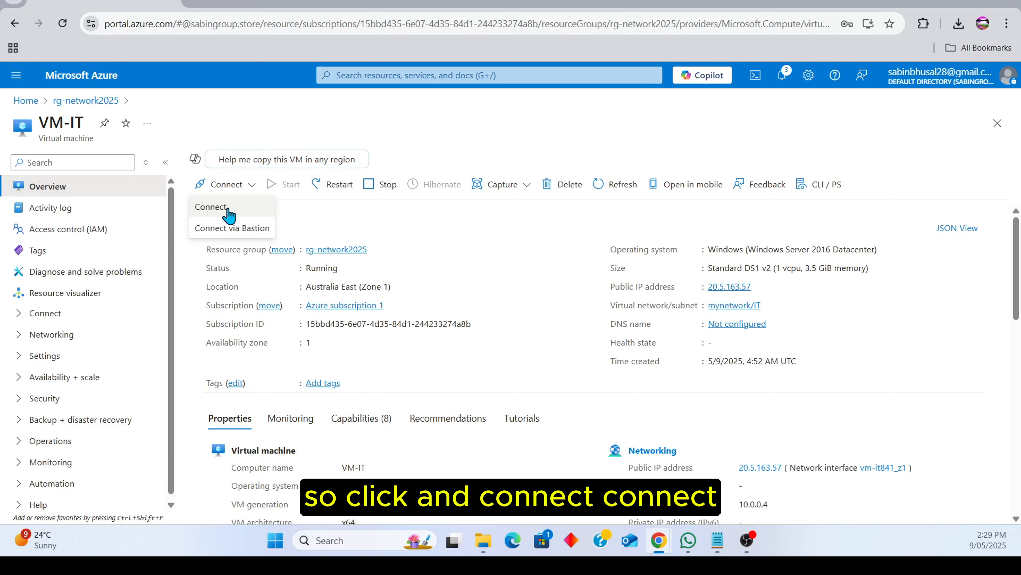
{"action": "left_click", "coordinate": [227, 207]}
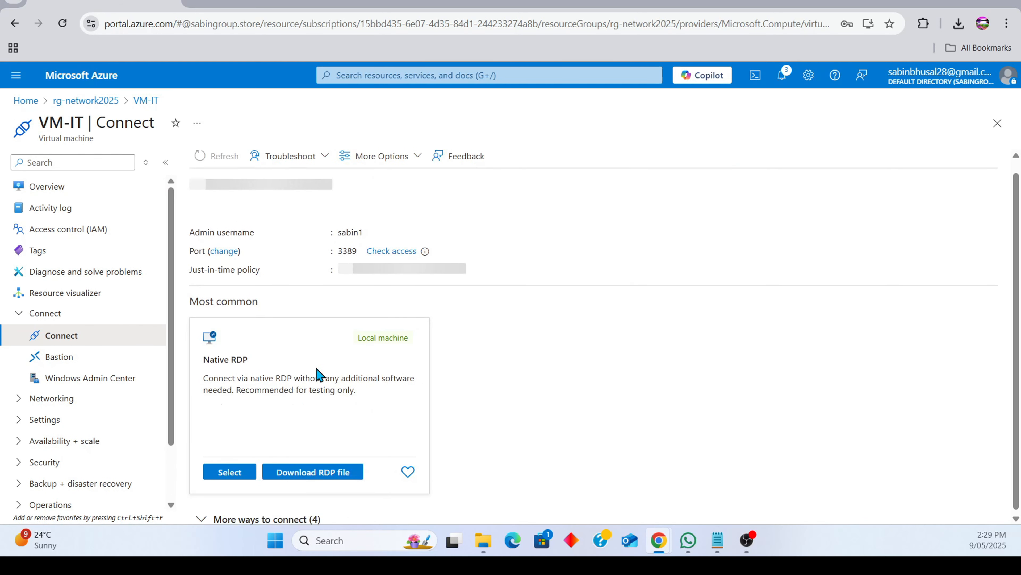
{"action": "left_click", "coordinate": [334, 472]}
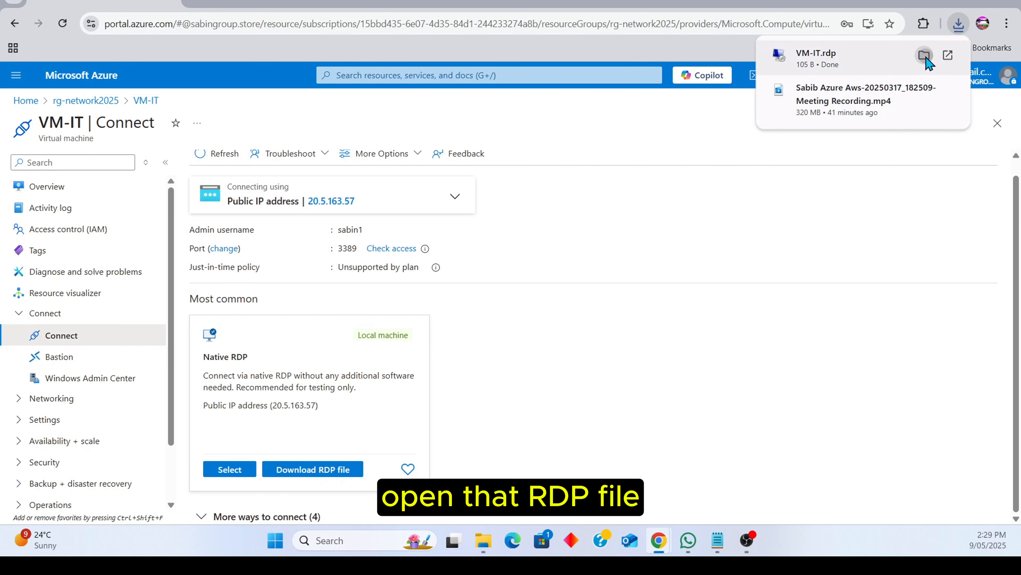
Launch VM-IT.rdp from the Downloads folder in Remote Desktop Connection and allow connecting despite the unknown publisher
{"action": "left_click", "coordinate": [924, 55]}
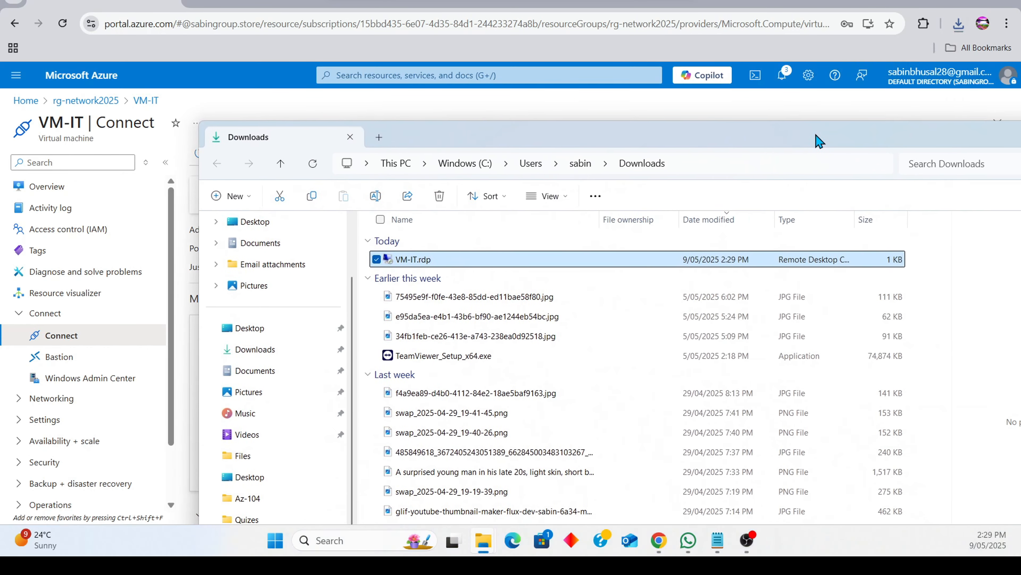
{"action": "double_click", "coordinate": [571, 237]}
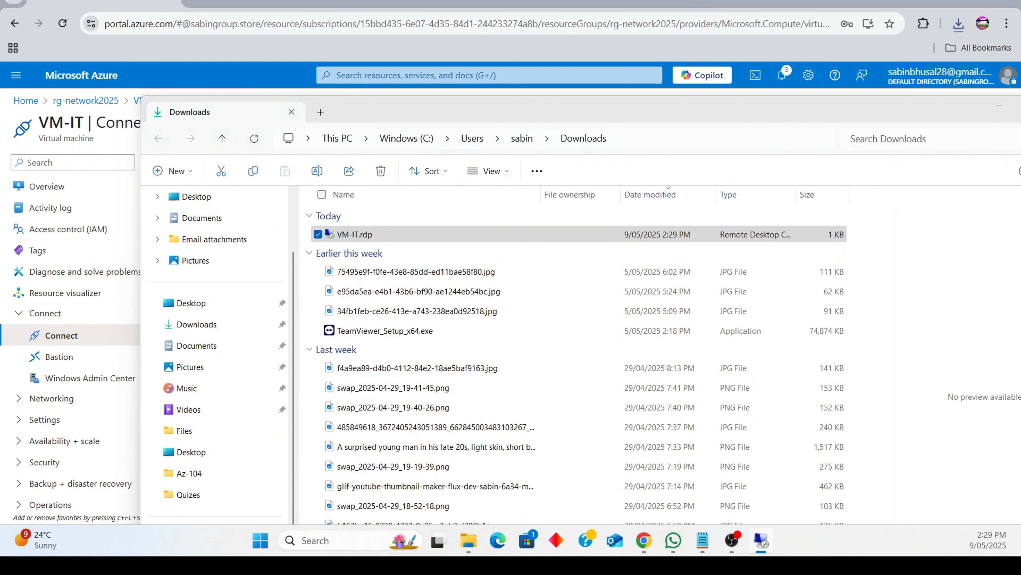
{"action": "left_click_drag", "start_coordinate": [767, 394], "coordinate": [692, 218]}
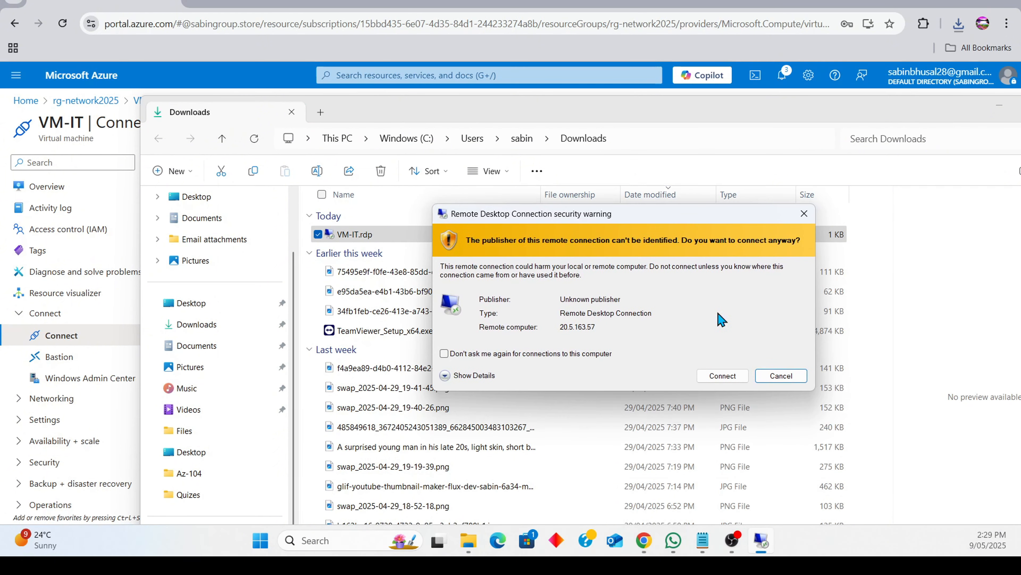
{"action": "left_click", "coordinate": [718, 373]}
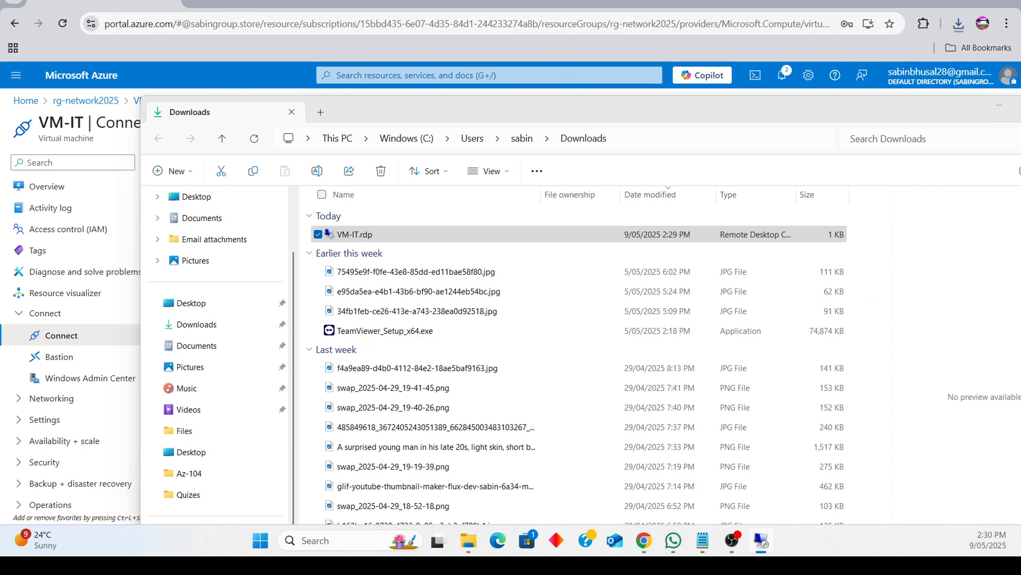
{"action": "left_click_drag", "start_coordinate": [683, 329], "coordinate": [661, 218]}
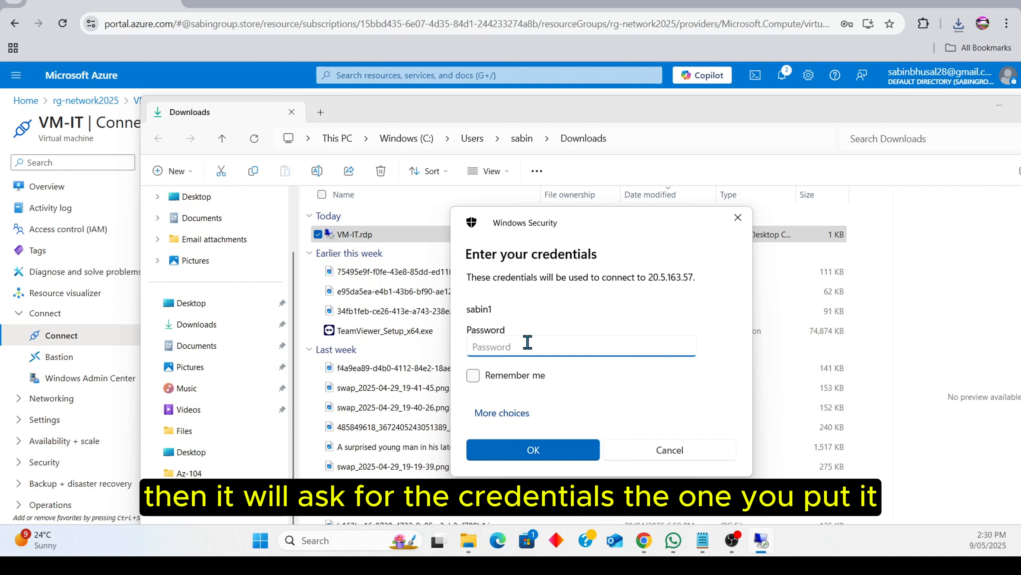
Enter the administrator account's password for VM-IT and accept the untrusted certificate to connect
{"action": "type", "text": "••••"}
{"action": "key", "text": "BackSpace"}
{"action": "key", "text": "BackSpace"}
{"action": "key", "text": "BackSpace"}
{"action": "key", "text": "BackSpace"}
{"action": "type", "text": "•"}
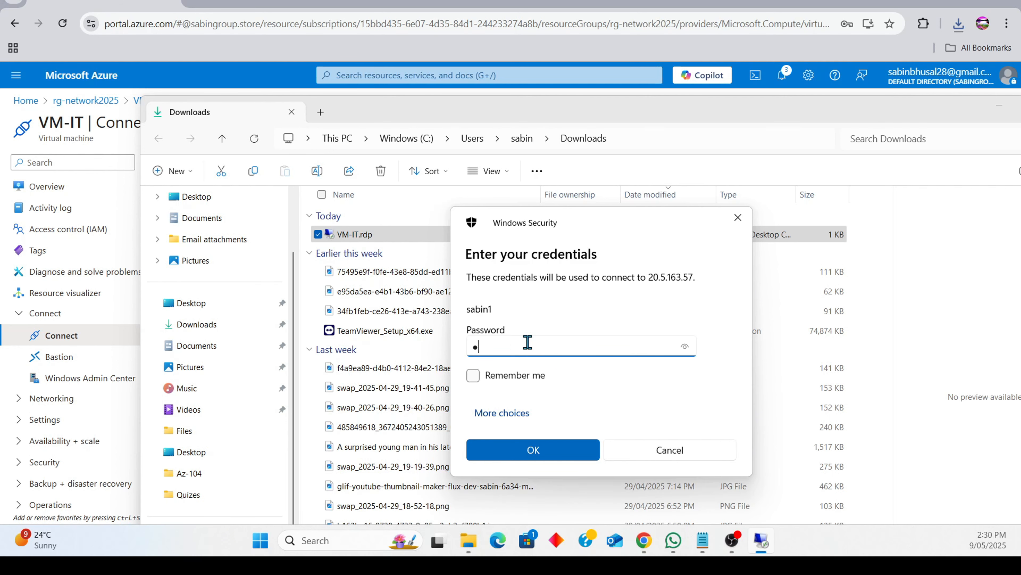
{"action": "type", "text": "•••••••••••••••"}
{"action": "left_click", "coordinate": [549, 450]}
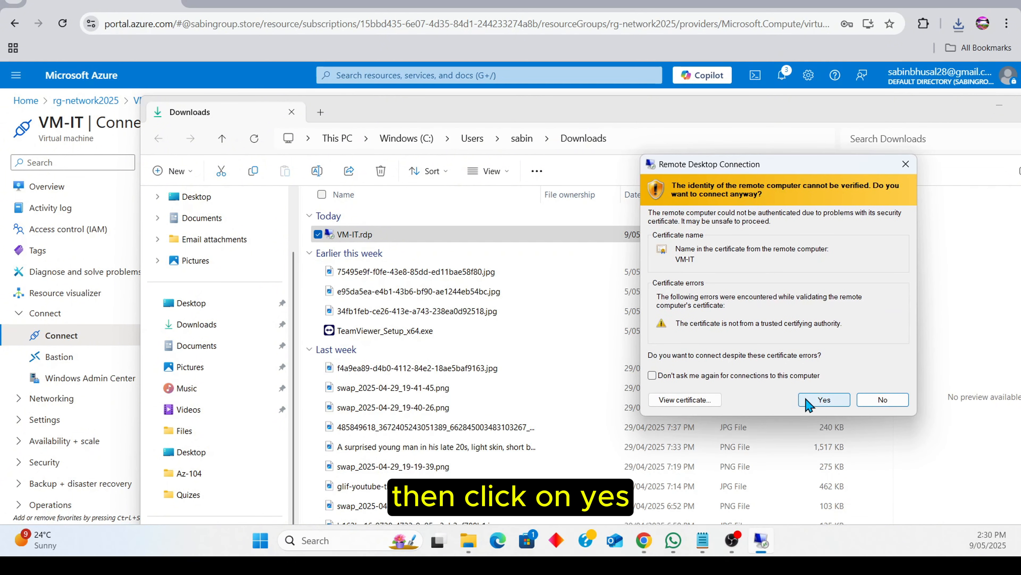
{"action": "left_click", "coordinate": [810, 401]}
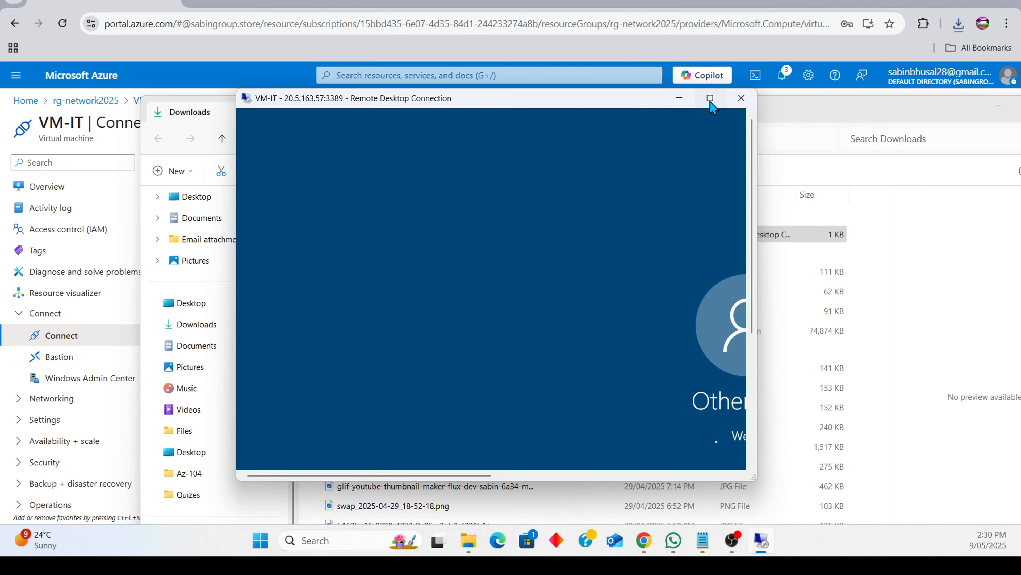
Maximize the VM-IT remote session and open Command Prompt there by searching for cmd
{"action": "left_click", "coordinate": [711, 100]}
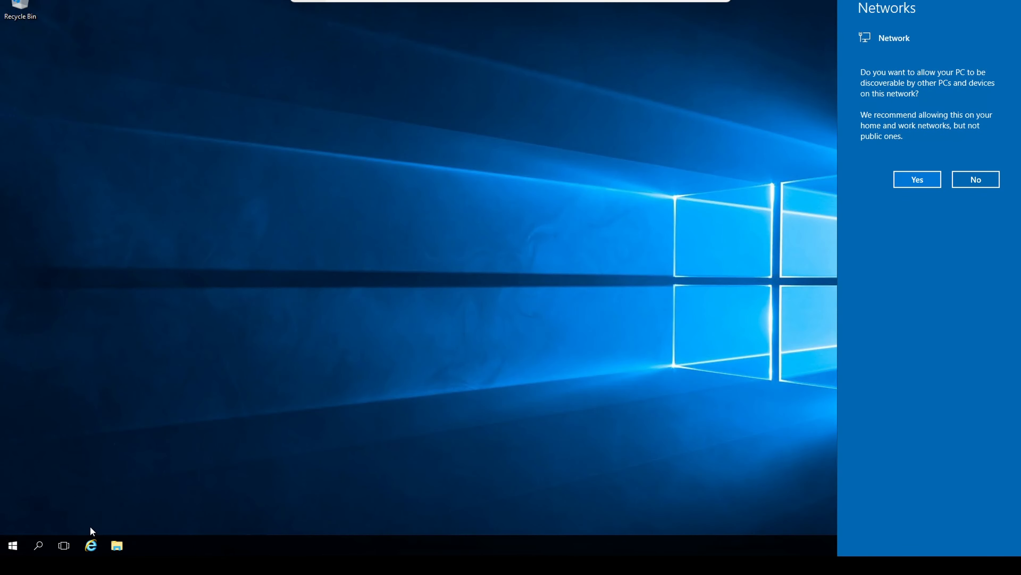
{"action": "left_click", "coordinate": [39, 545]}
{"action": "left_click", "coordinate": [39, 546]}
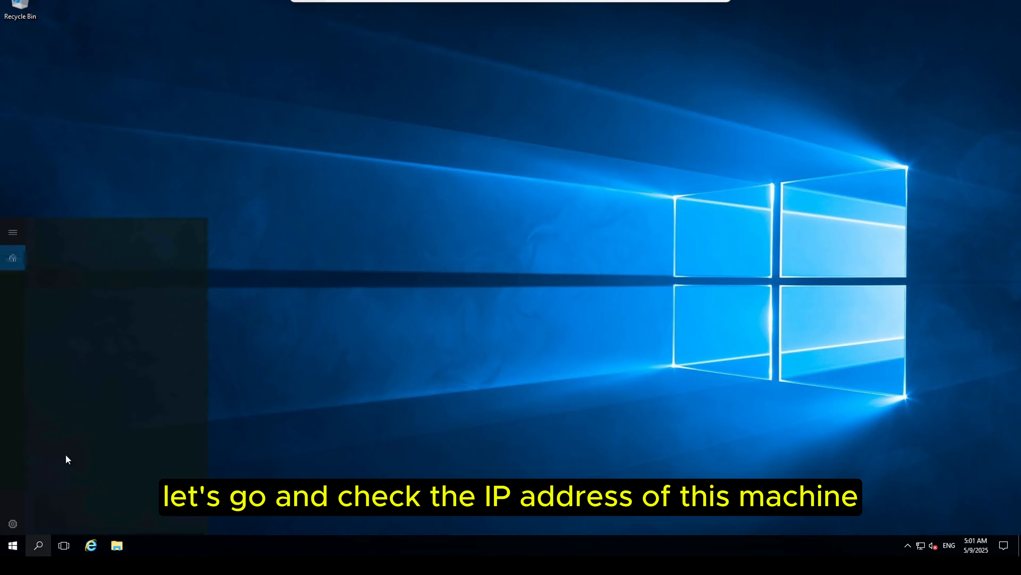
{"action": "type", "text": "c"}
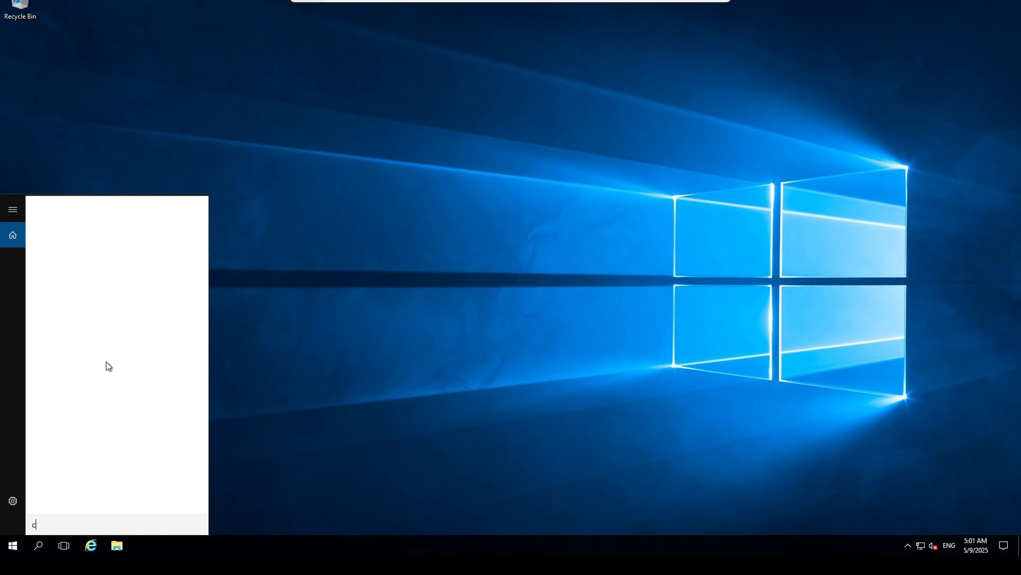
{"action": "type", "text": "m"}
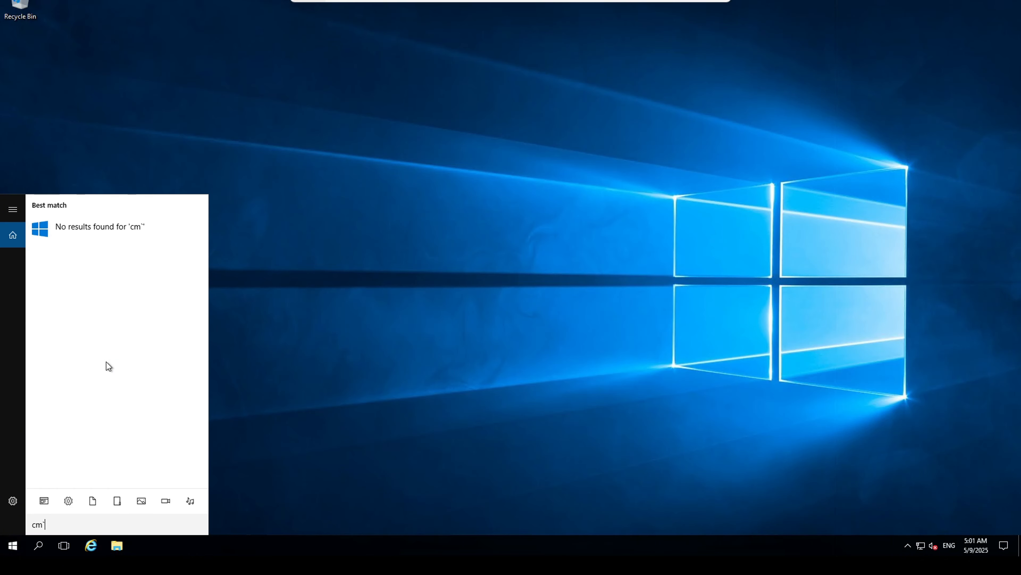
{"action": "key", "text": "BackSpace"}
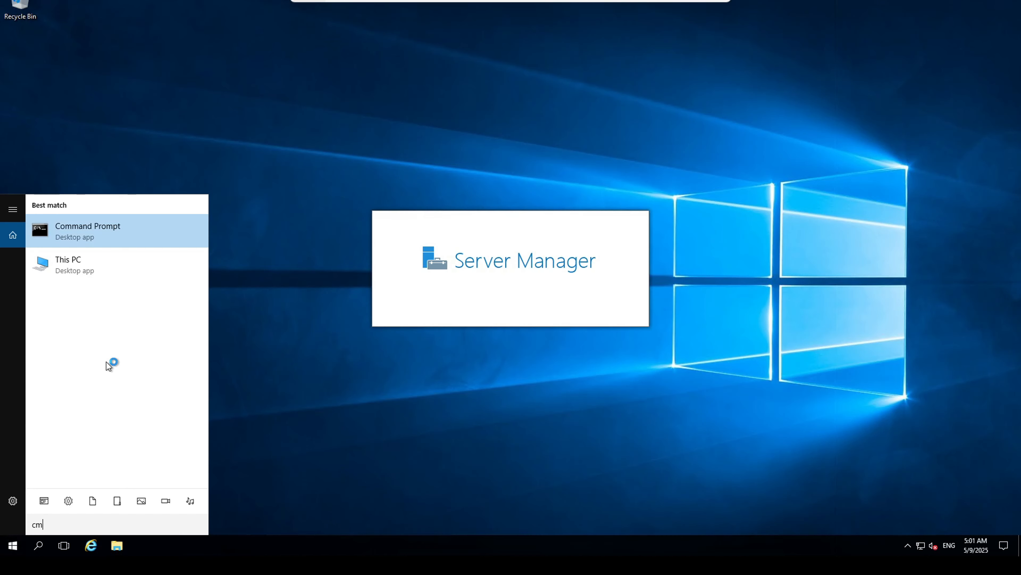
{"action": "type", "text": "d"}
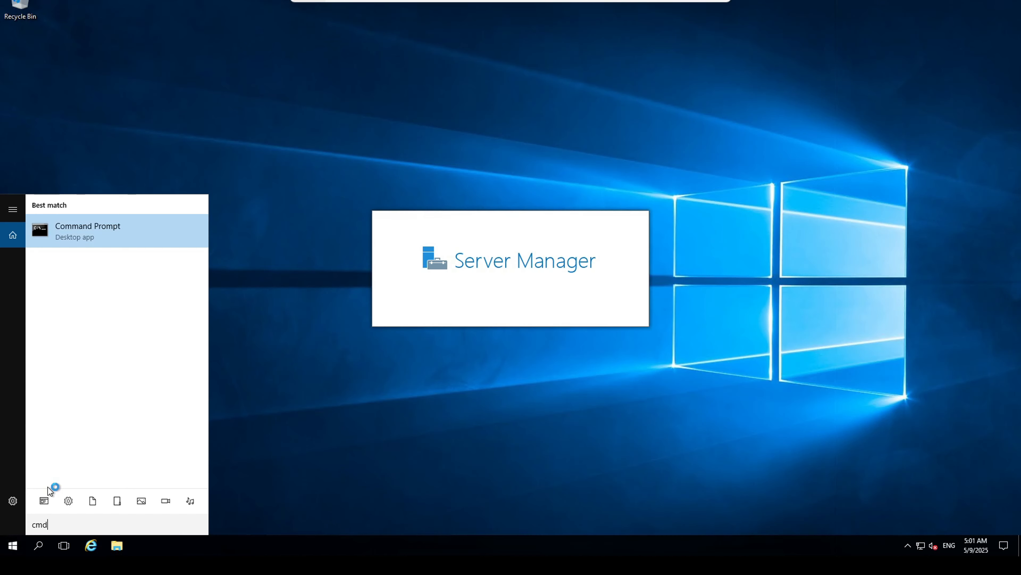
{"action": "left_click", "coordinate": [72, 230]}
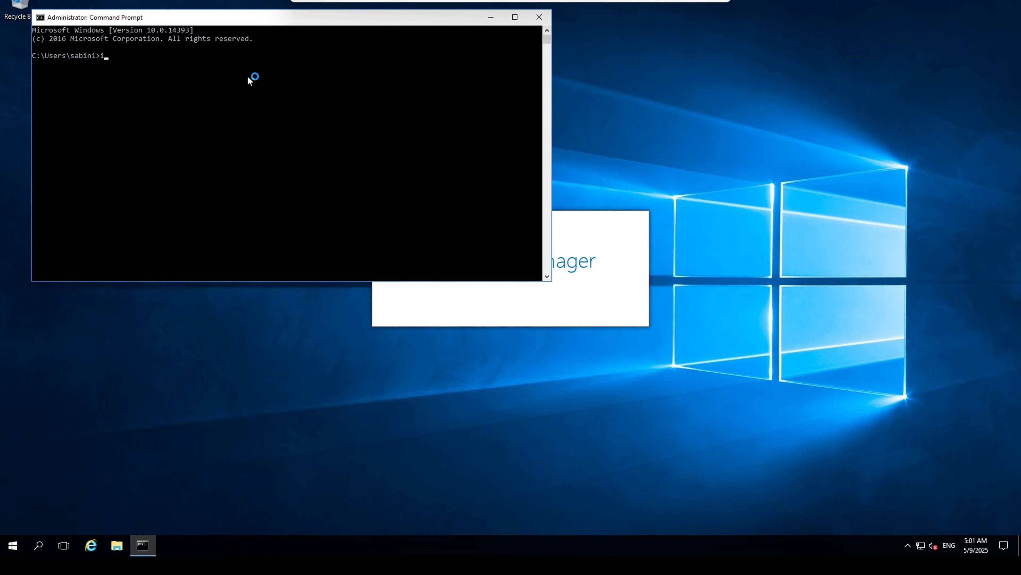
Run ipconfig on VM-IT and examine the Ethernet adapter's IPv4 address in the output
{"action": "type", "text": "ipconfig"}
{"action": "key", "text": "Return"}
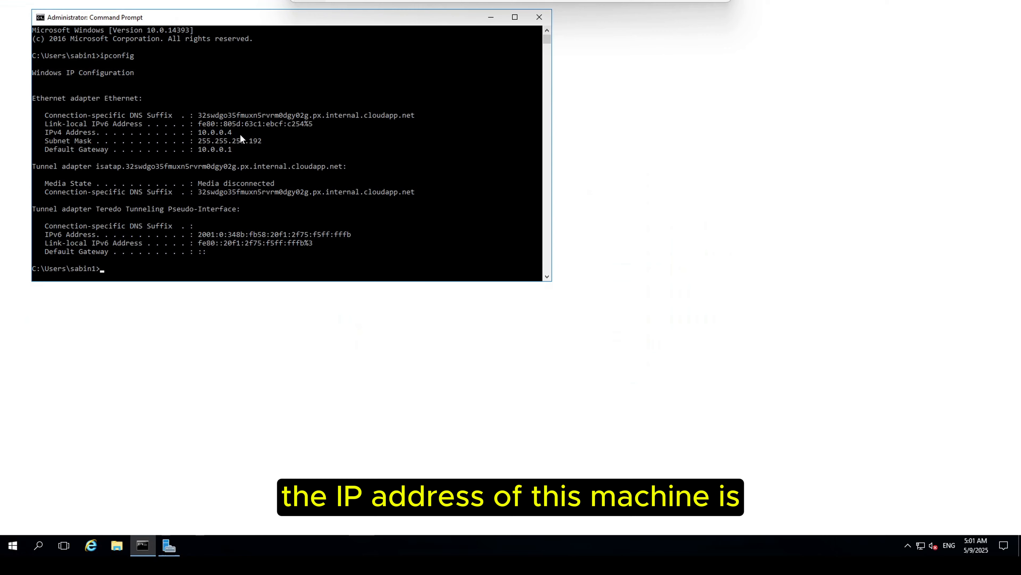
{"action": "mouse_move", "coordinate": [240, 133]}
{"action": "left_mouse_down"}
{"action": "mouse_move", "coordinate": [200, 138]}
{"action": "mouse_move", "coordinate": [225, 130]}
{"action": "left_mouse_up"}
{"action": "left_click", "coordinate": [225, 131]}
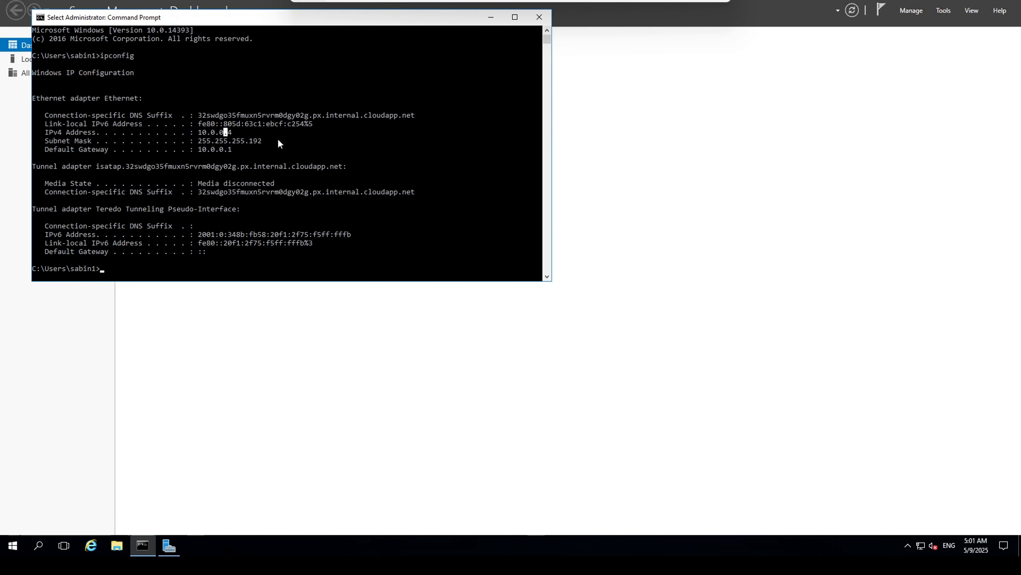
{"action": "key", "text": "Left"}
{"action": "key", "text": "Left"}
{"action": "key", "text": "Left"}
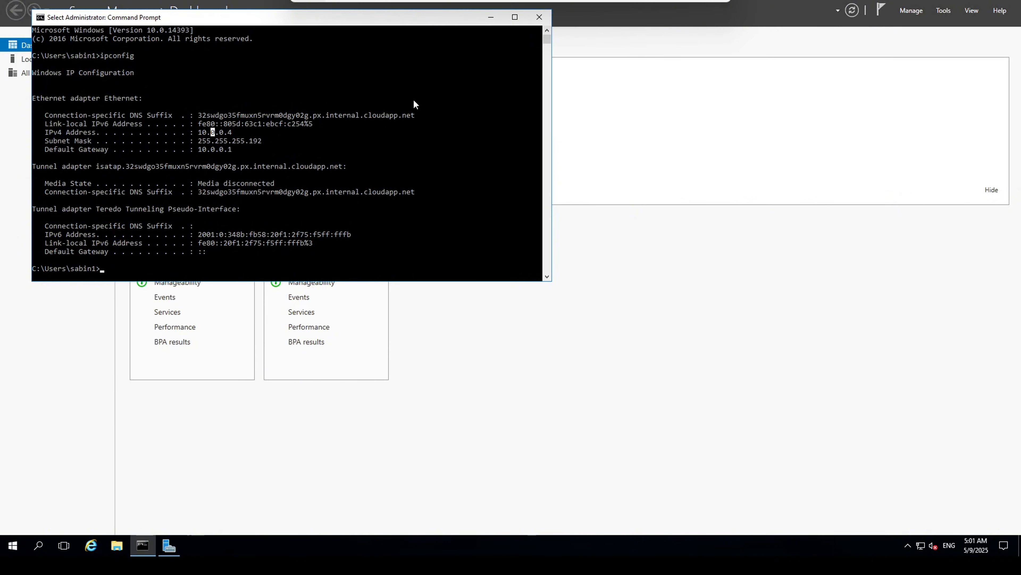
{"action": "scroll", "coordinate": [306, 170], "scroll_direction": "down", "scroll_amount": 1}
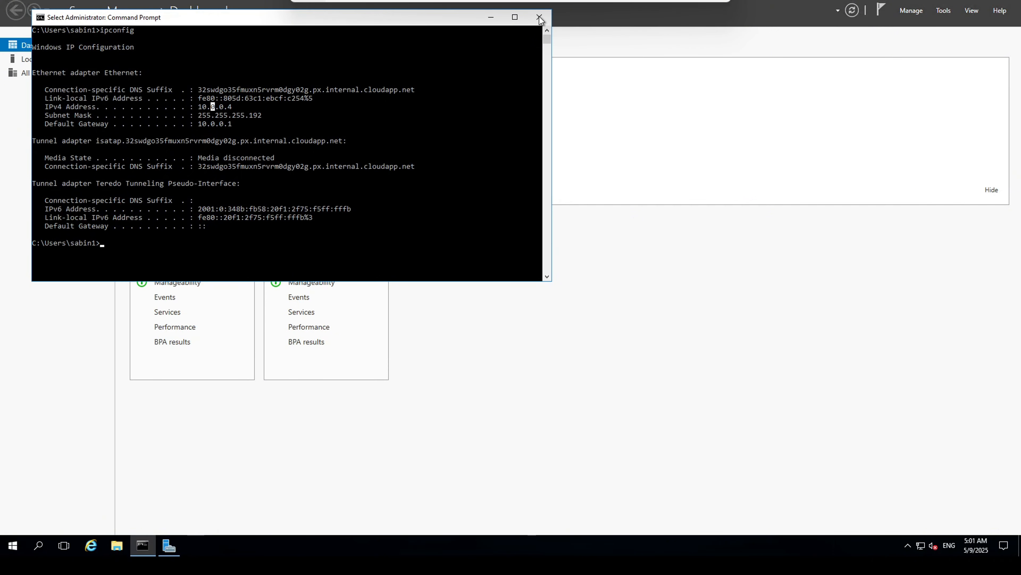
Minimize the VM-IT session and the Downloads window, and open VM-Marketing's Connect page from the Azure home page
{"action": "left_click", "coordinate": [653, 1]}
{"action": "left_click_drag", "start_coordinate": [928, 111], "coordinate": [833, 114]}
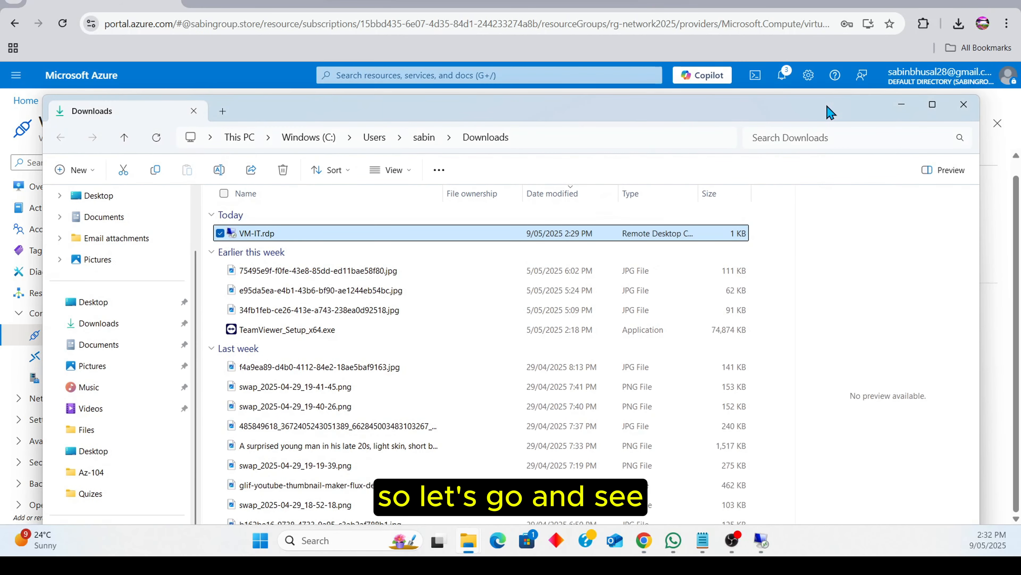
{"action": "left_click", "coordinate": [903, 108]}
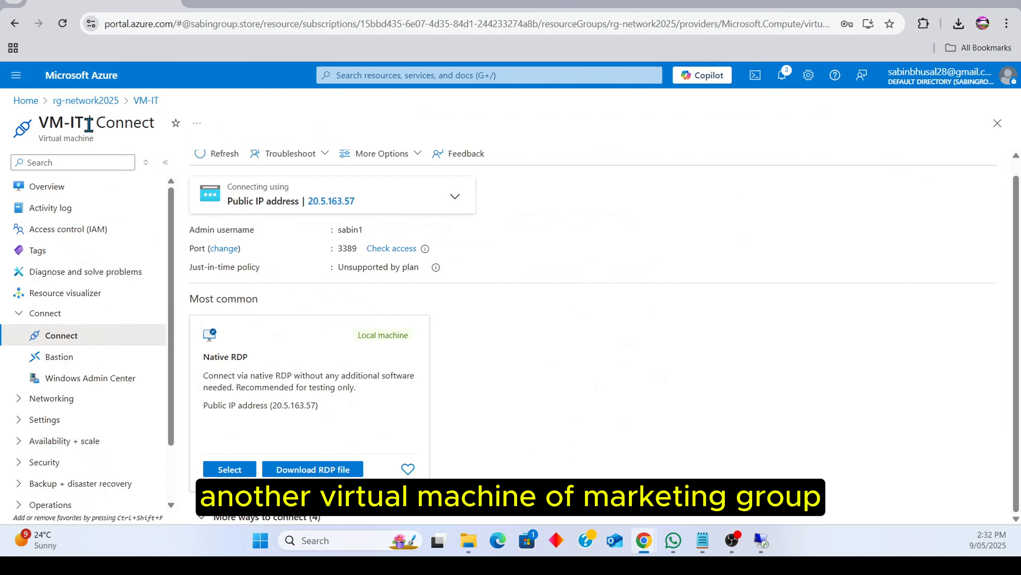
{"action": "left_click", "coordinate": [26, 100]}
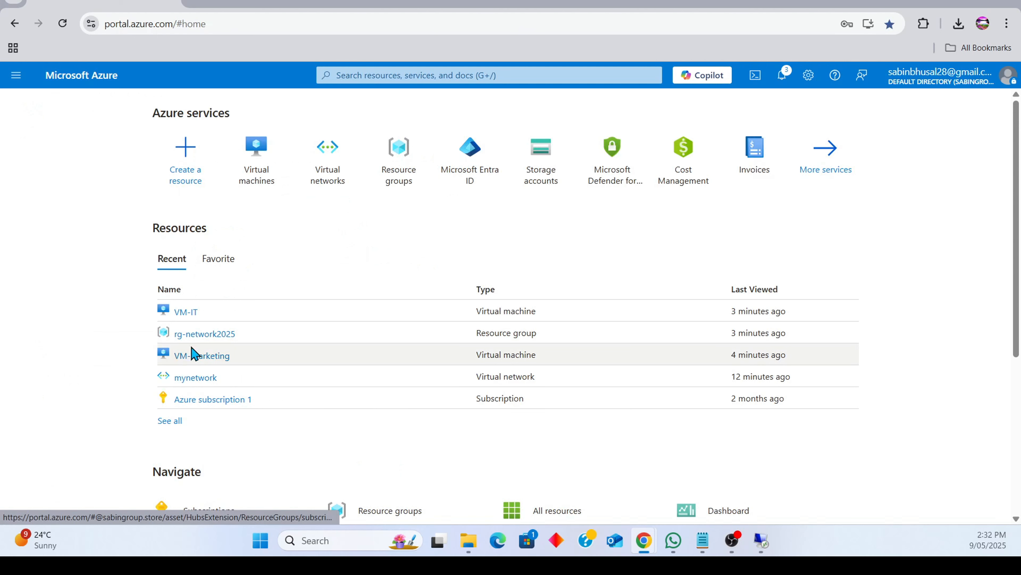
{"action": "left_click", "coordinate": [189, 356]}
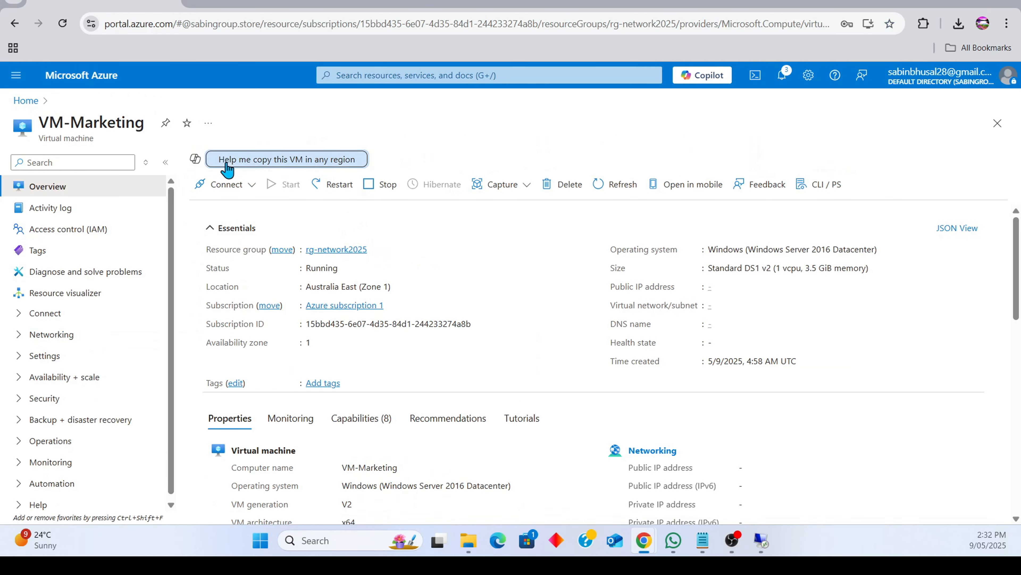
{"action": "left_click", "coordinate": [225, 185]}
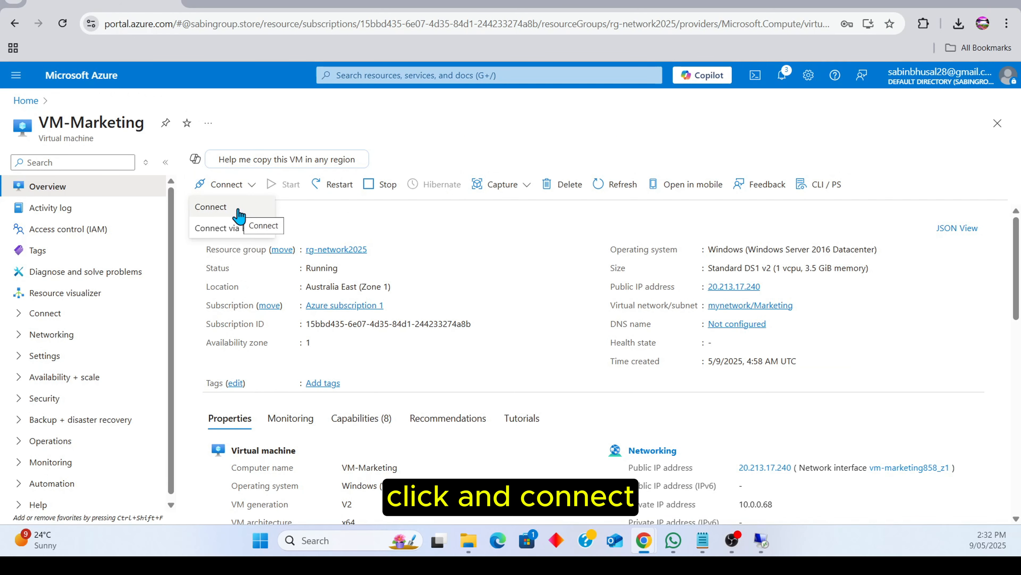
{"action": "left_click", "coordinate": [239, 207]}
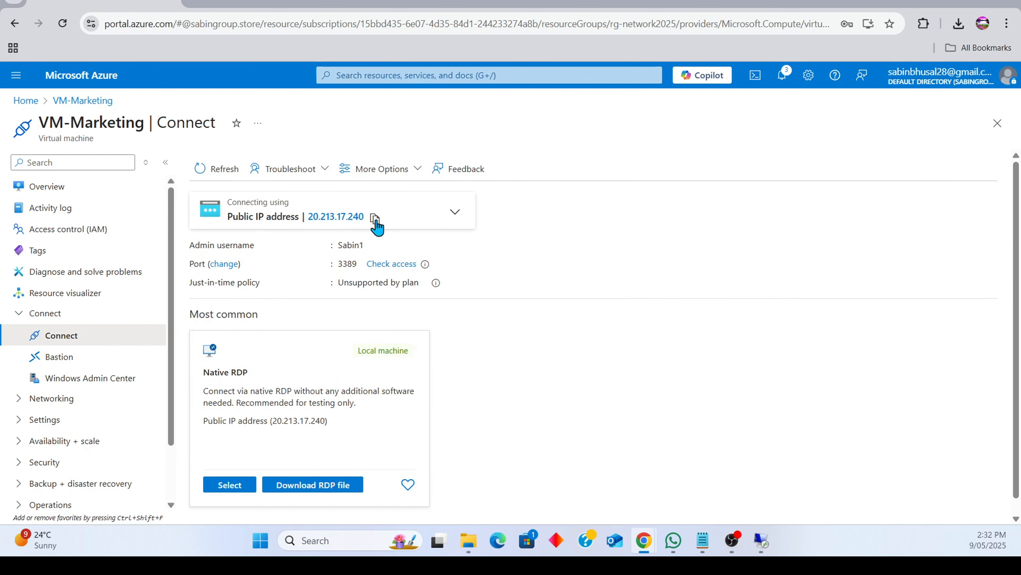
Download VM-Marketing's RDP file, launch VM-Marketing.rdp from the Downloads folder and allow the connection
{"action": "scroll", "coordinate": [374, 373], "scroll_direction": "down", "scroll_amount": 1}
{"action": "left_click", "coordinate": [326, 470]}
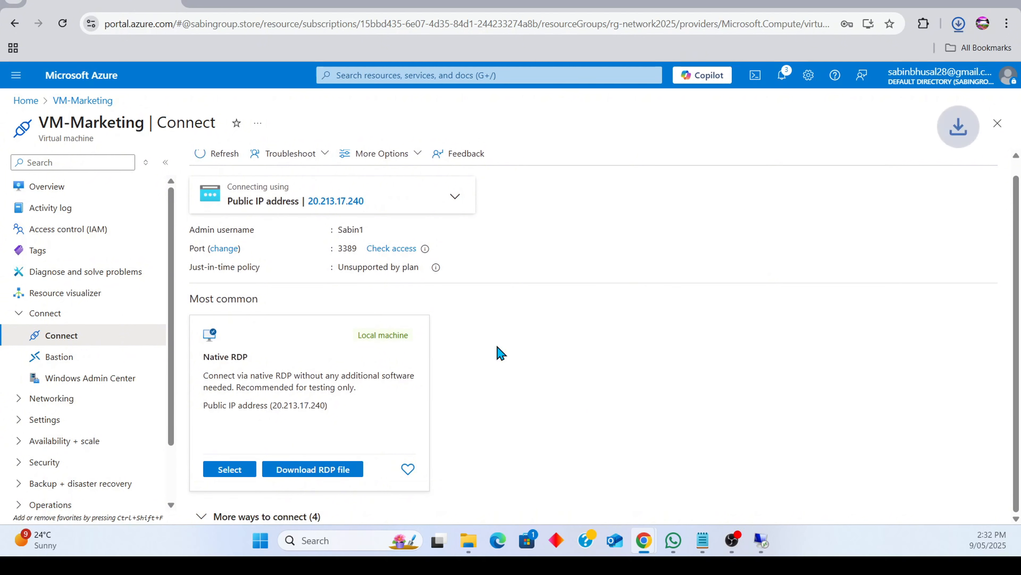
{"action": "left_click", "coordinate": [959, 25]}
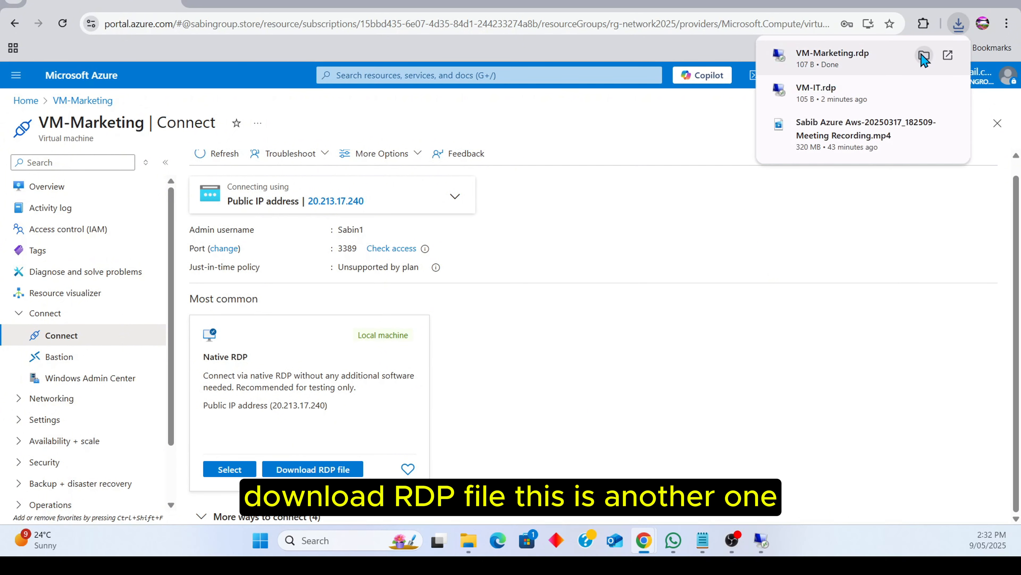
{"action": "left_click", "coordinate": [923, 56]}
{"action": "double_click", "coordinate": [376, 255]}
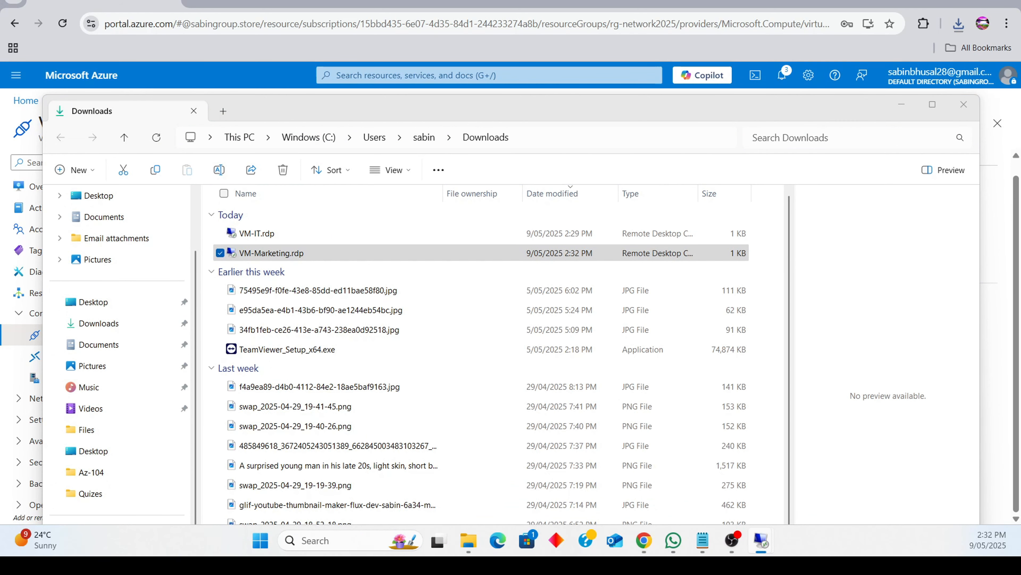
{"action": "left_click", "coordinate": [728, 399]}
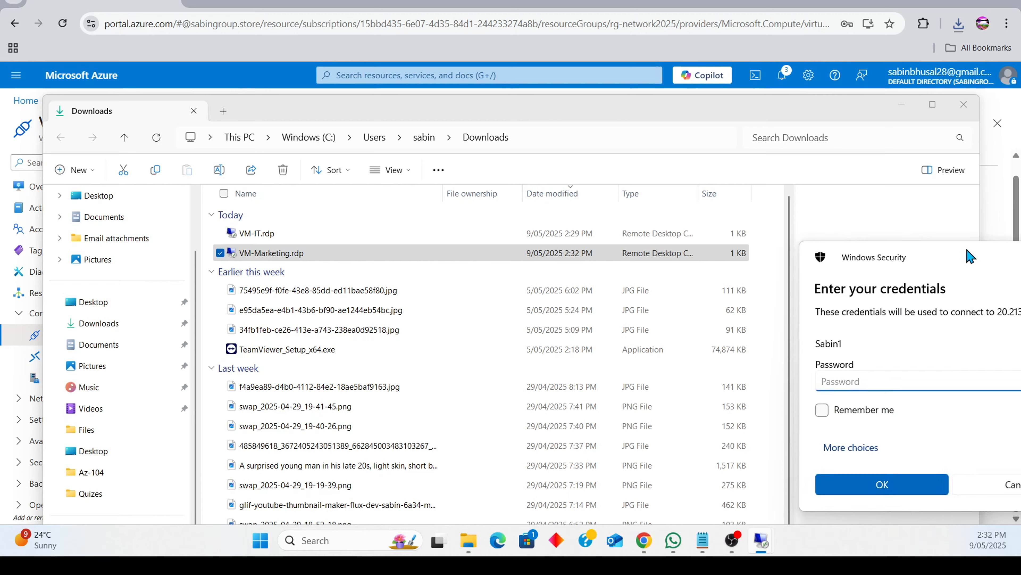
Enter the administrator account's password for VM-Marketing and submit the credentials to connect
{"action": "type", "text": "•••"}
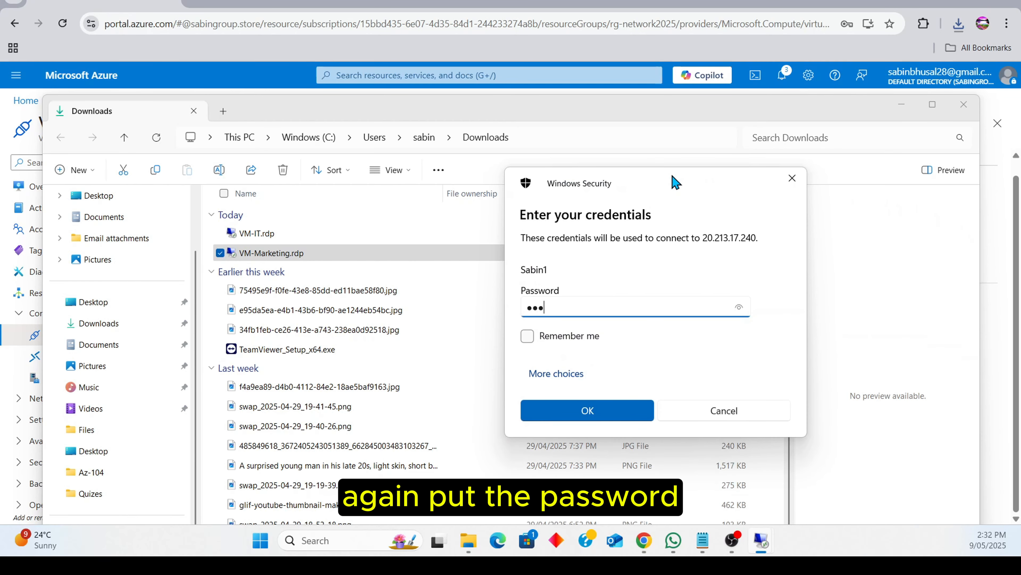
{"action": "type", "text": "••••••••••"}
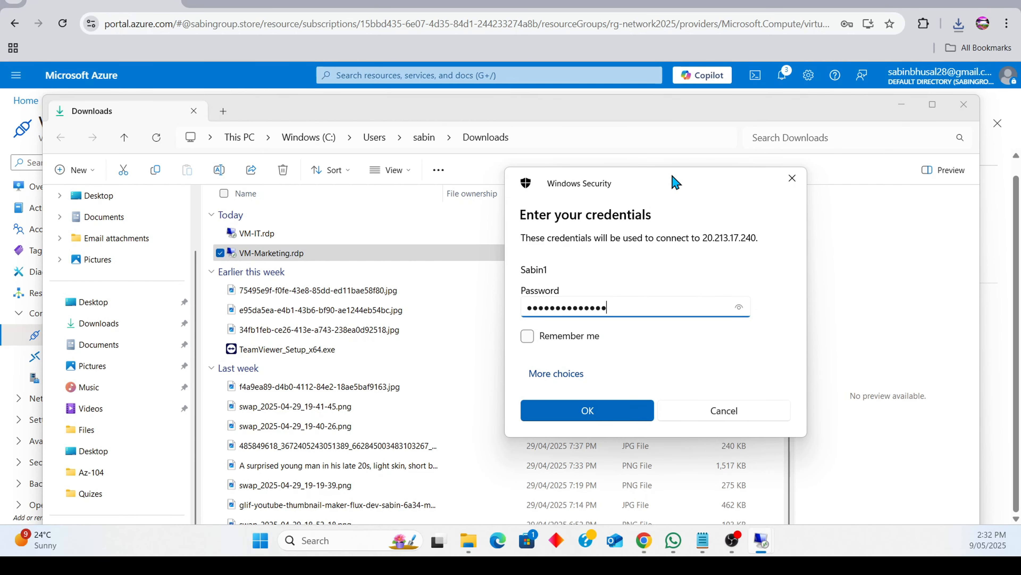
{"action": "type", "text": "••••"}
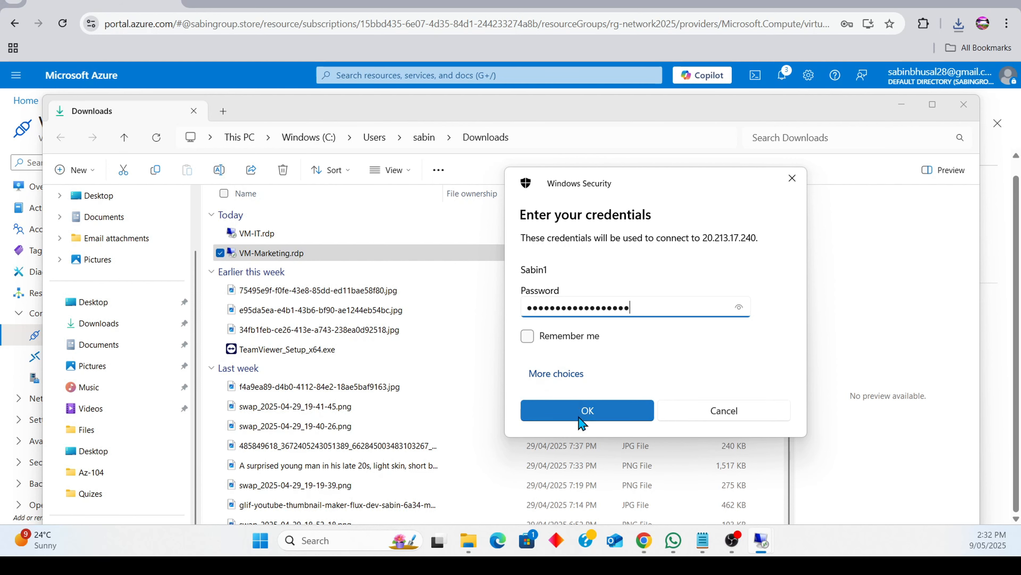
{"action": "left_click", "coordinate": [582, 420]}
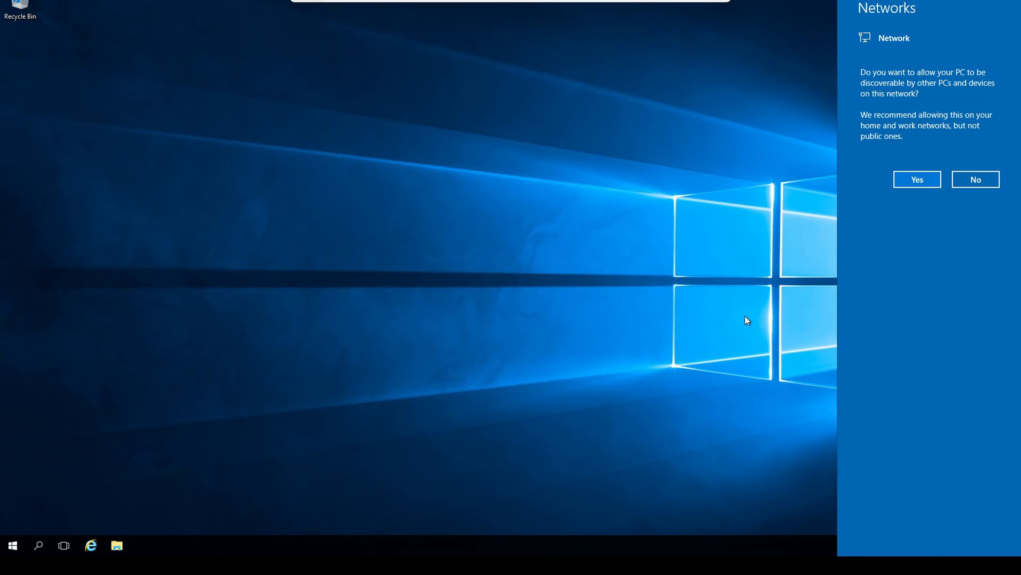
Open Command Prompt on VM-Marketing by searching for cmd, and run ipconfig in it
{"action": "left_click", "coordinate": [43, 547]}
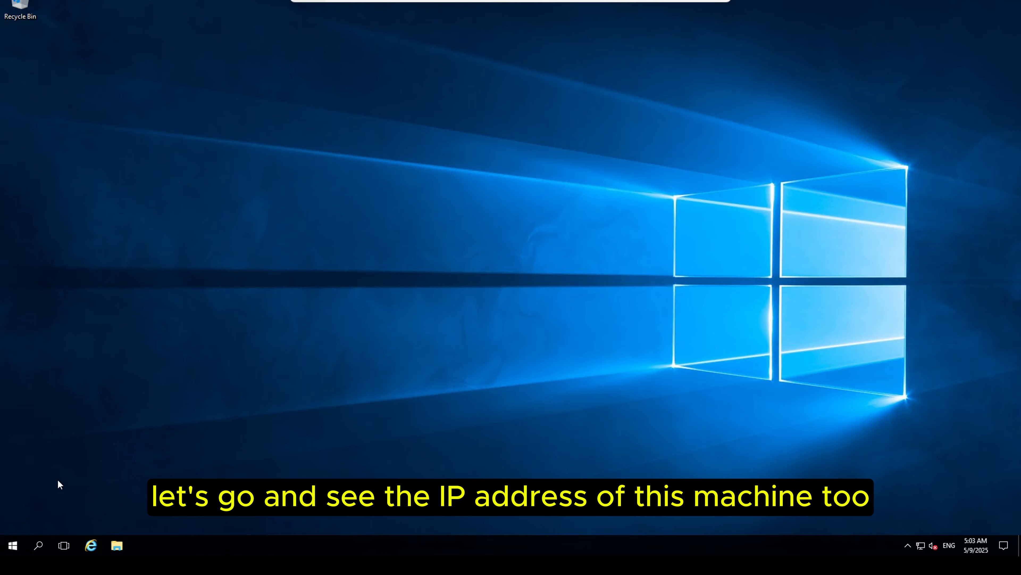
{"action": "left_click", "coordinate": [39, 547]}
{"action": "type", "text": "c"}
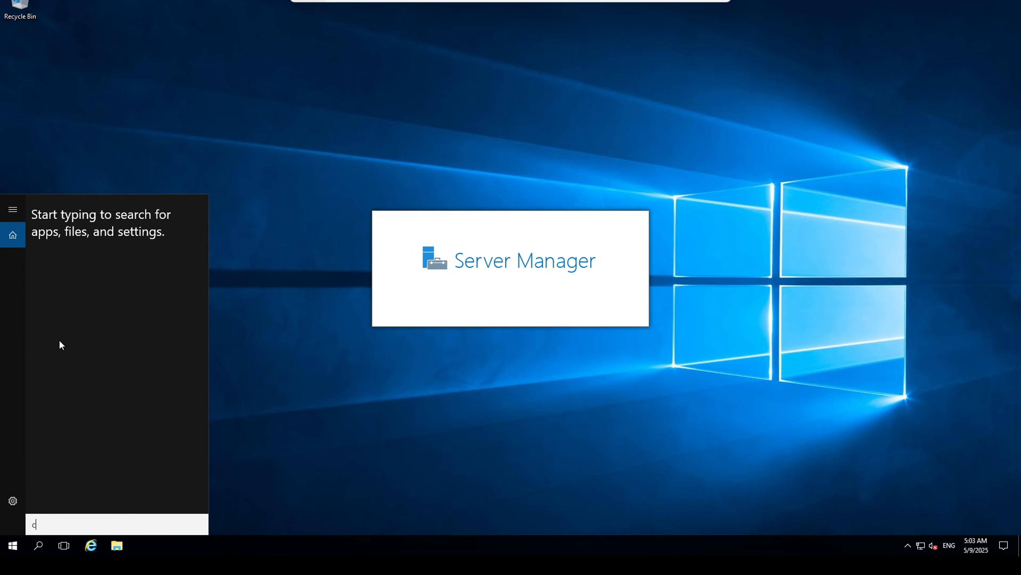
{"action": "type", "text": "m"}
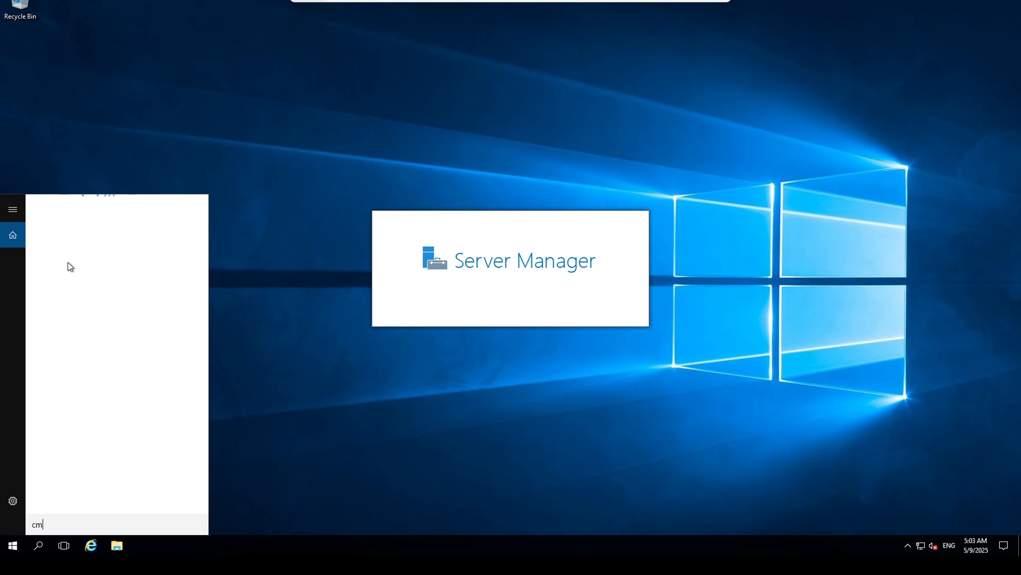
{"action": "type", "text": "d"}
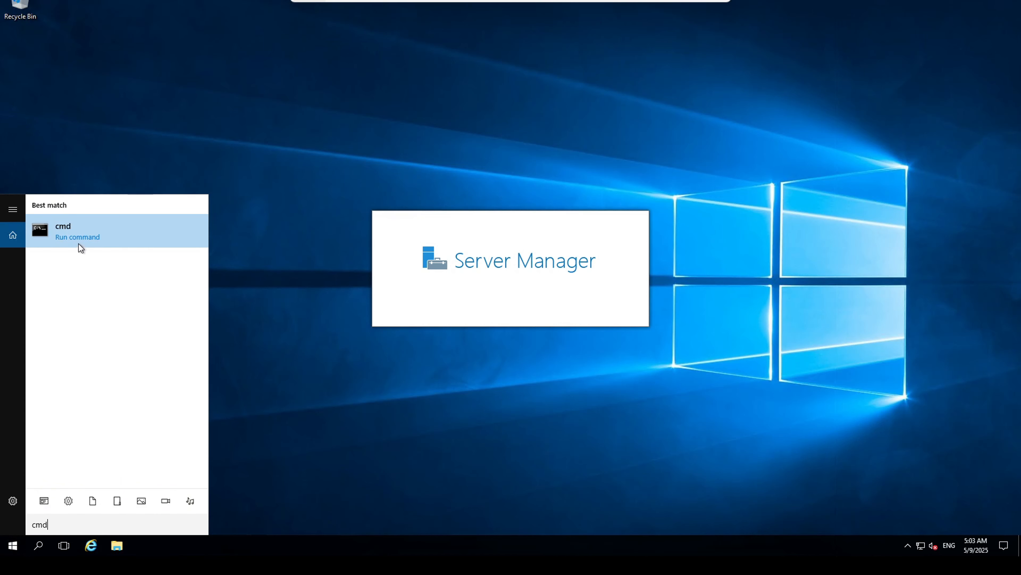
{"action": "left_click", "coordinate": [89, 235]}
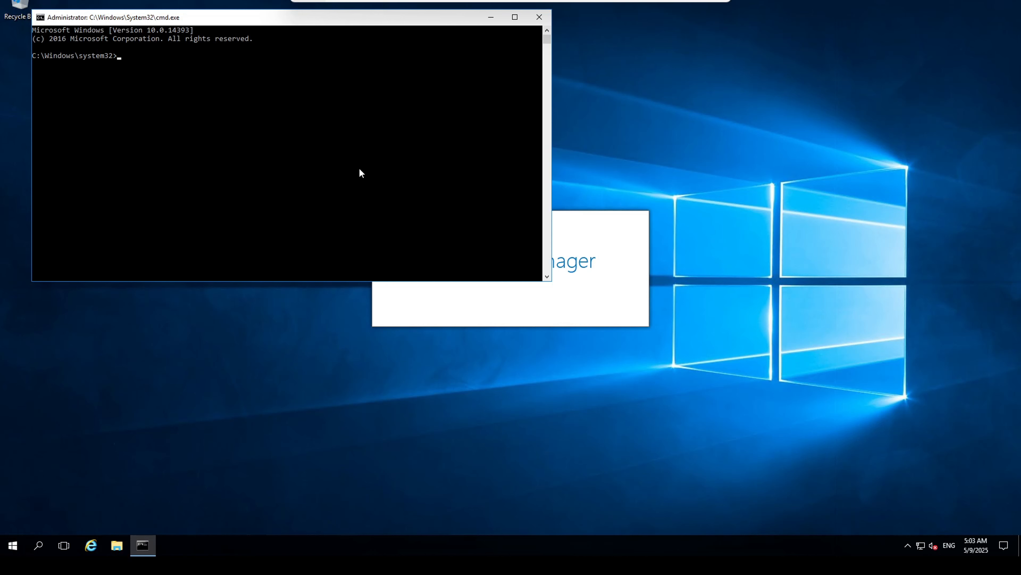
{"action": "type", "text": "ipconfig"}
{"action": "key", "text": "Return"}
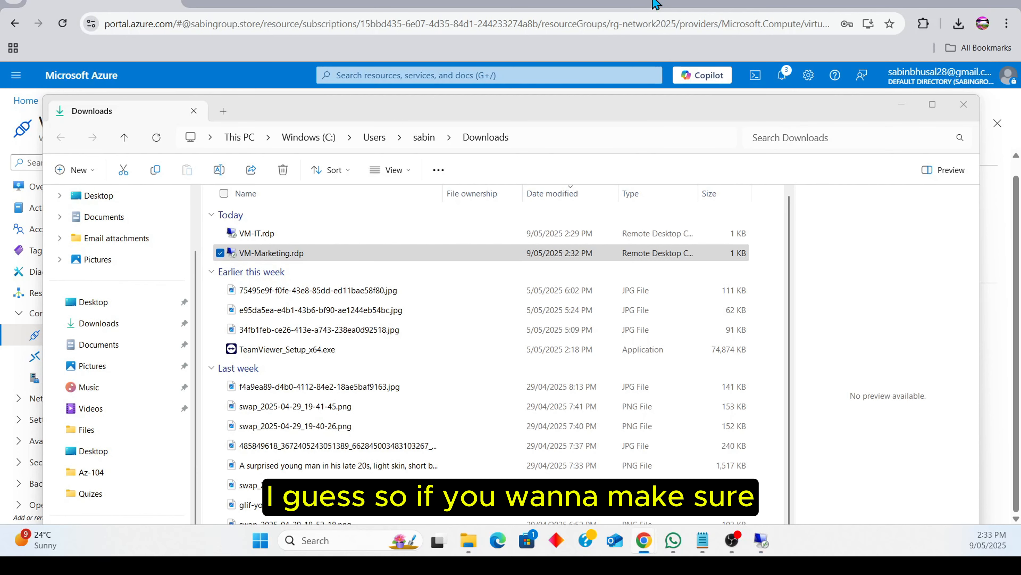
Minimize the Downloads window and examine the IPv4 ranges of mynetwork's IT and Marketing subnets in Azure
{"action": "left_click", "coordinate": [280, 257]}
{"action": "left_click", "coordinate": [902, 105]}
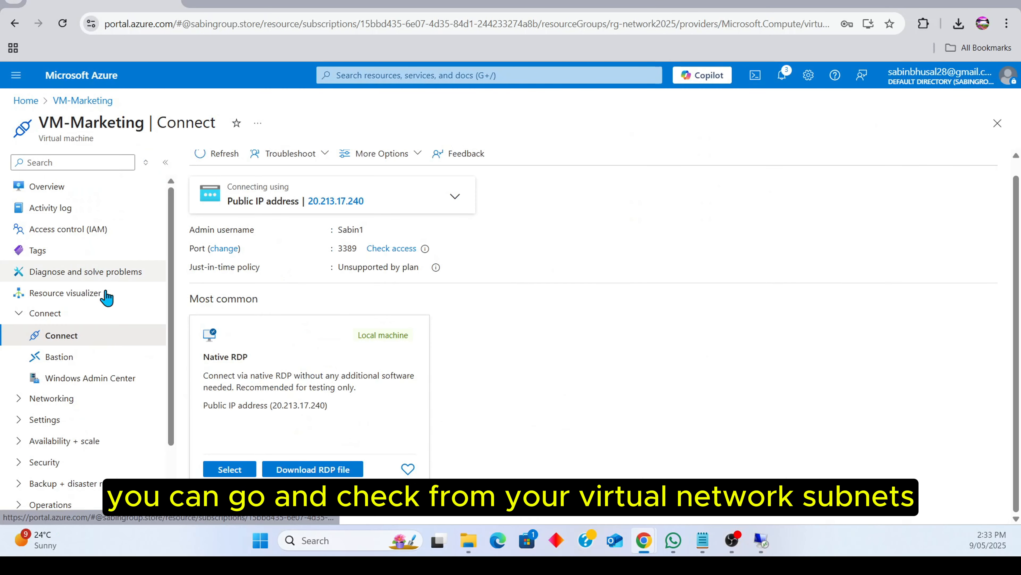
{"action": "left_click", "coordinate": [26, 100]}
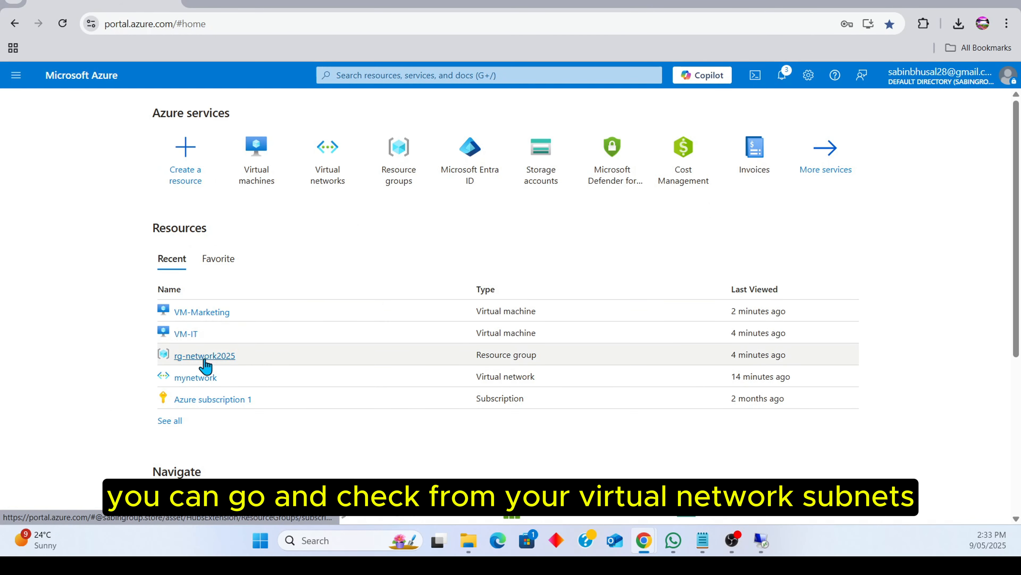
{"action": "left_click", "coordinate": [188, 378]}
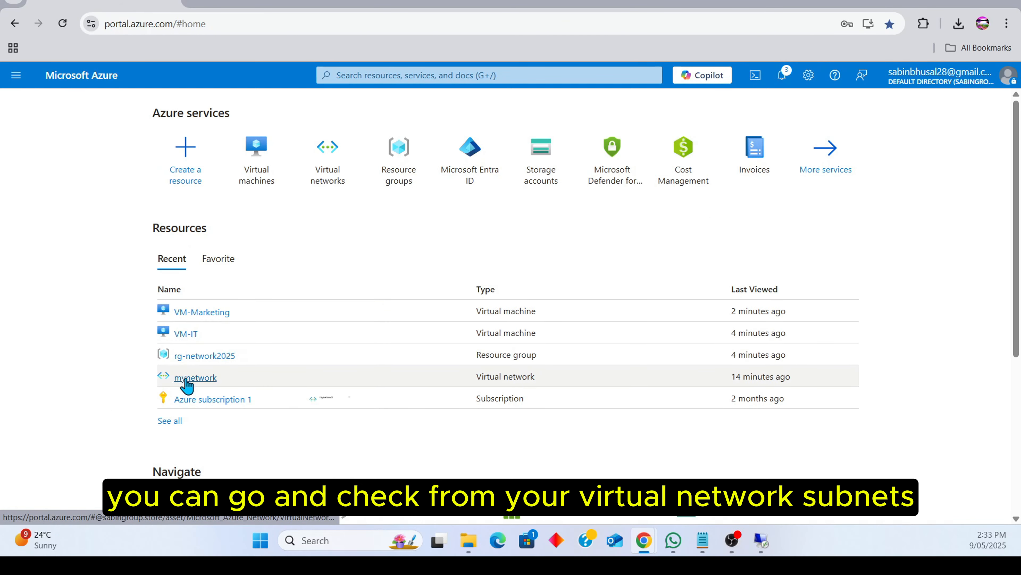
{"action": "left_click", "coordinate": [66, 380]}
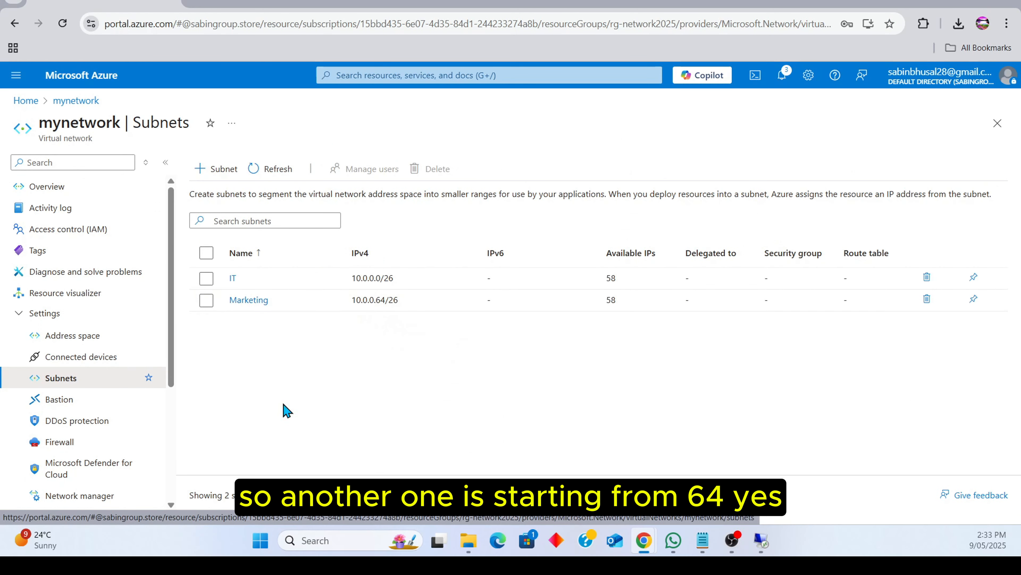
Return to the VM-Marketing session and begin a ping command at its Command Prompt
{"action": "mouse_move", "coordinate": [761, 540]}
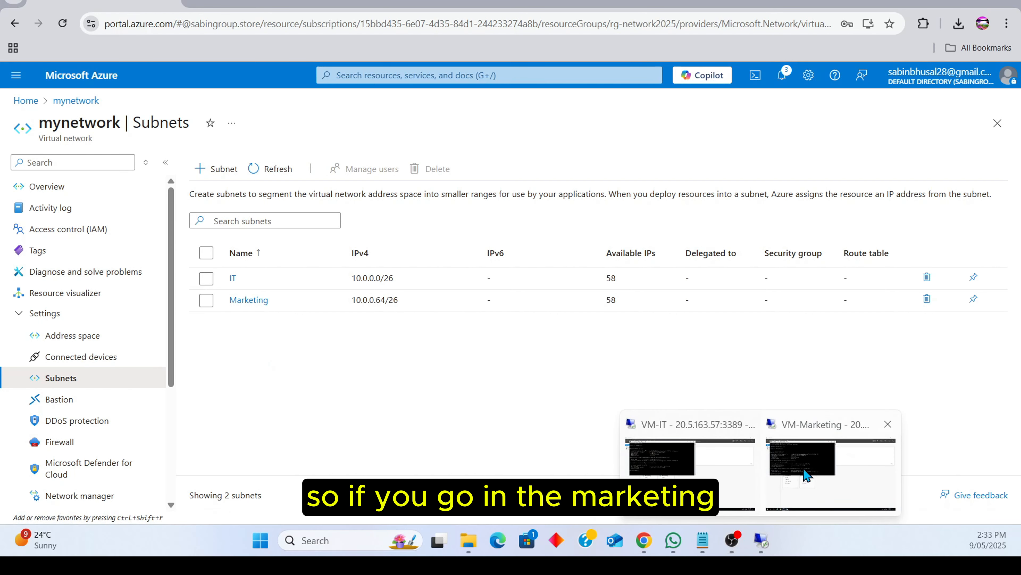
{"action": "left_click", "coordinate": [831, 453]}
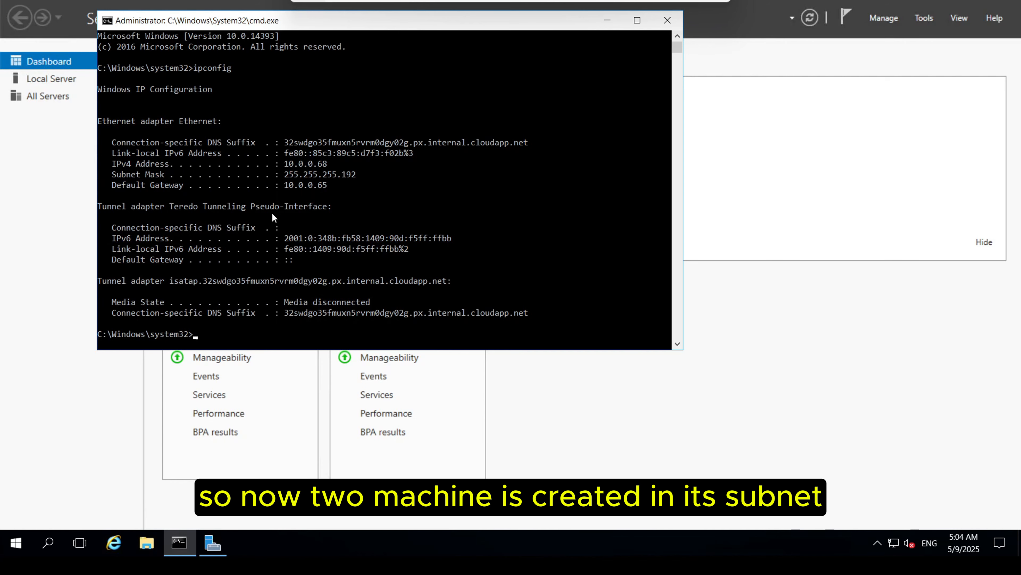
{"action": "left_click", "coordinate": [248, 337]}
{"action": "type", "text": "ping"}
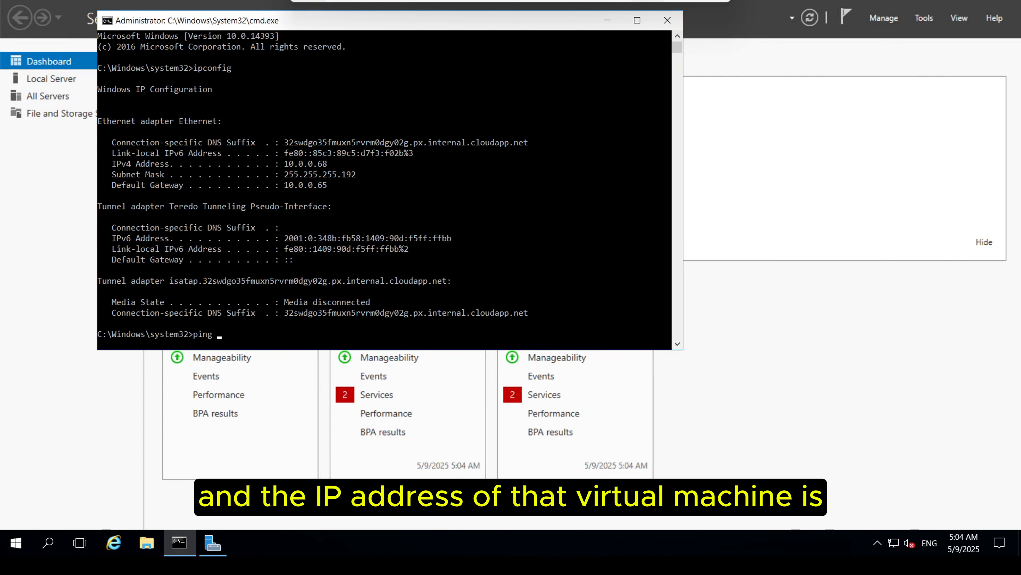
Restore the VM-IT and VM-Marketing sessions to windows, place them side by side and focus VM-Marketing's Command Prompt
{"action": "left_click", "coordinate": [673, 9]}
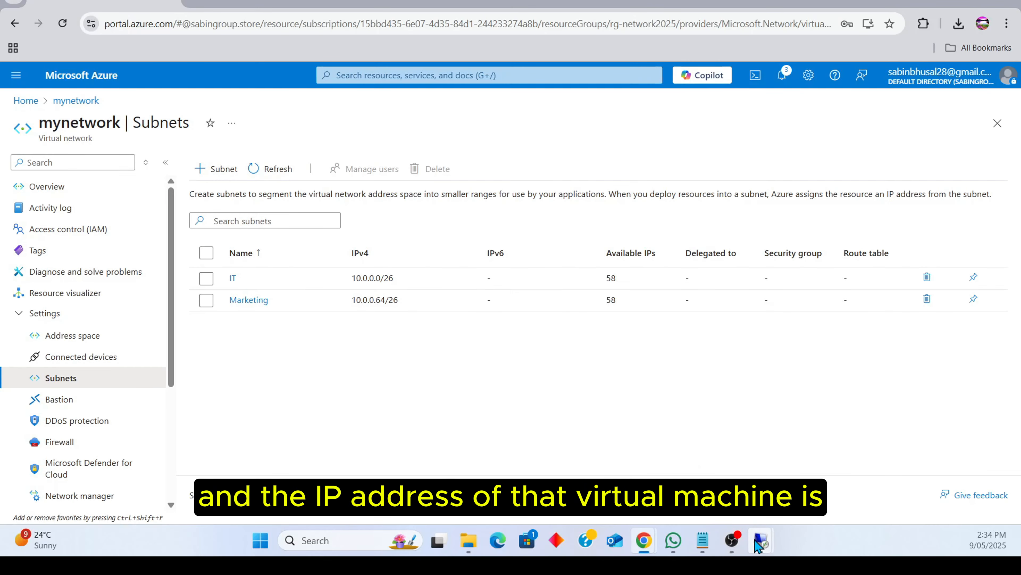
{"action": "mouse_move", "coordinate": [758, 546]}
{"action": "left_click", "coordinate": [696, 472]}
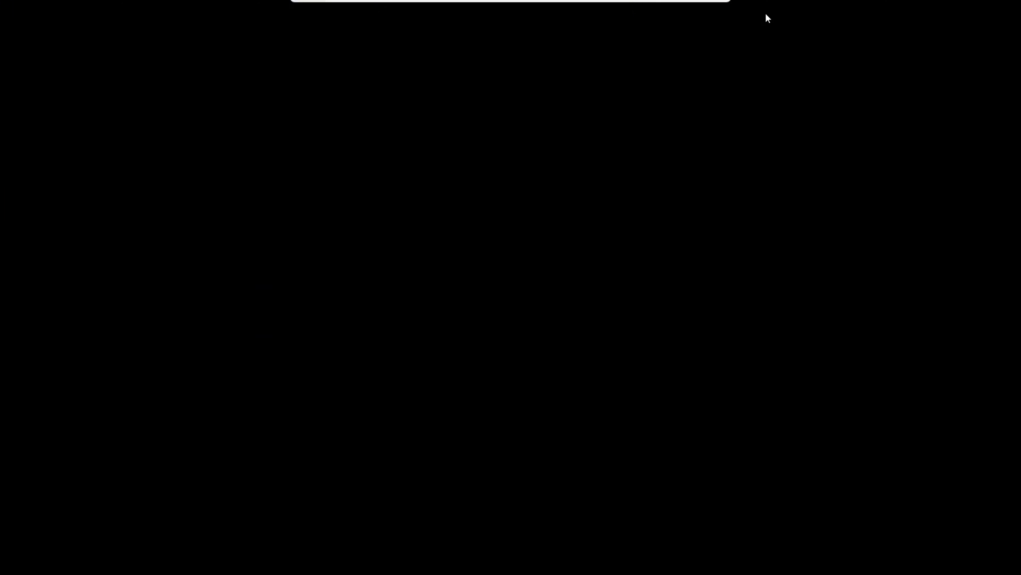
{"action": "left_click", "coordinate": [708, 8]}
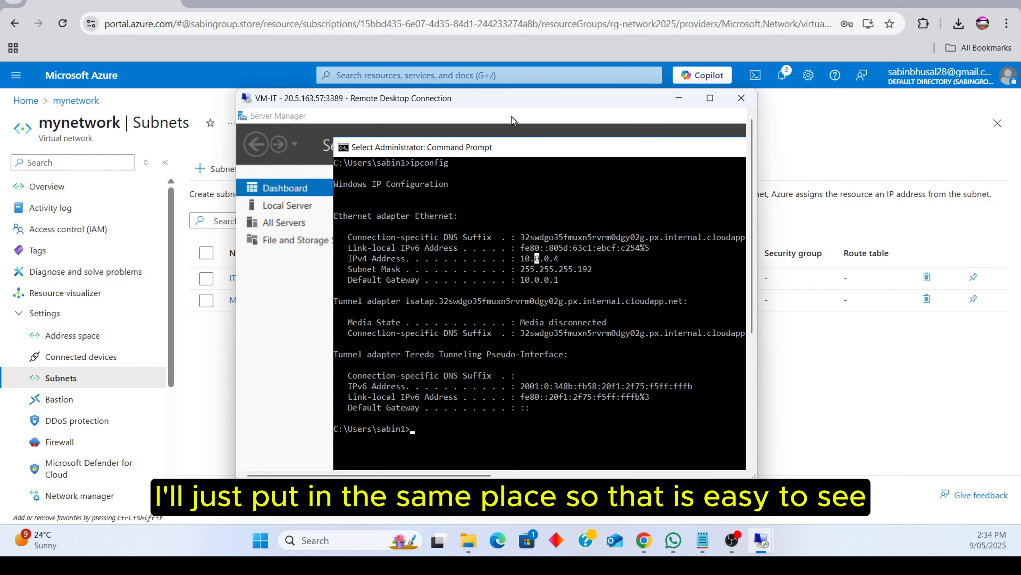
{"action": "left_click_drag", "start_coordinate": [514, 106], "coordinate": [281, 18]}
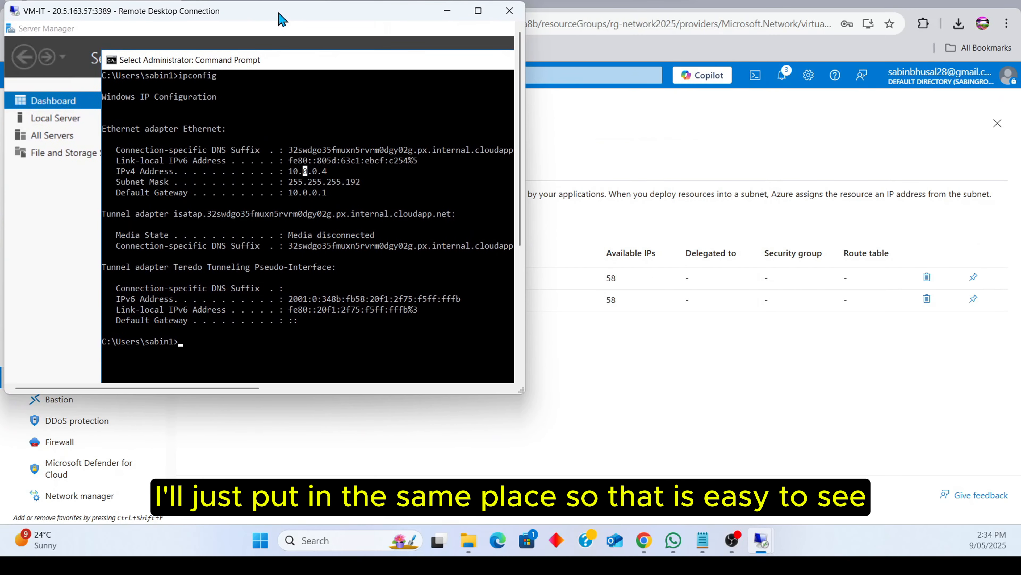
{"action": "left_click", "coordinate": [761, 540]}
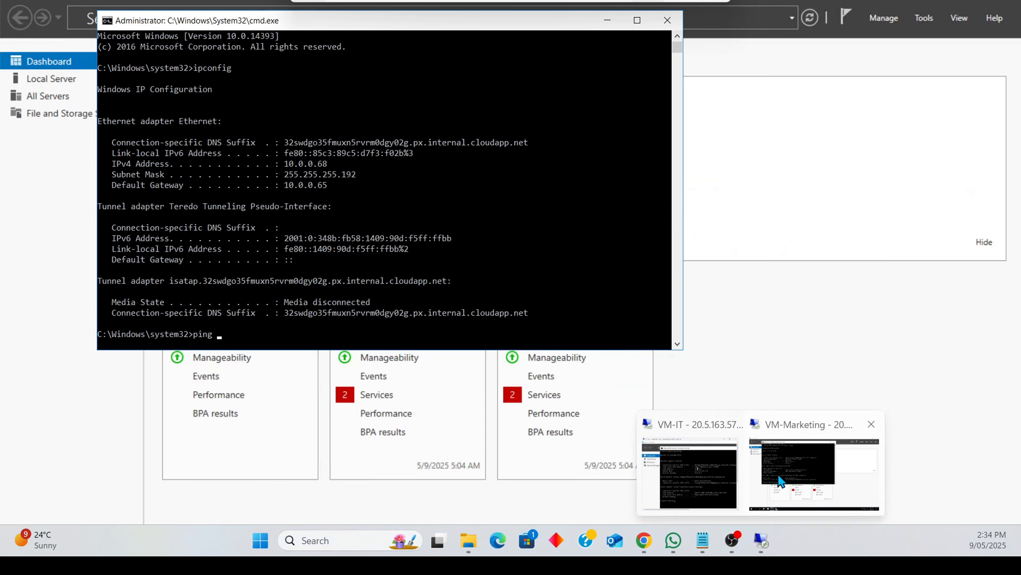
{"action": "left_click", "coordinate": [780, 481]}
{"action": "left_click", "coordinate": [686, 8]}
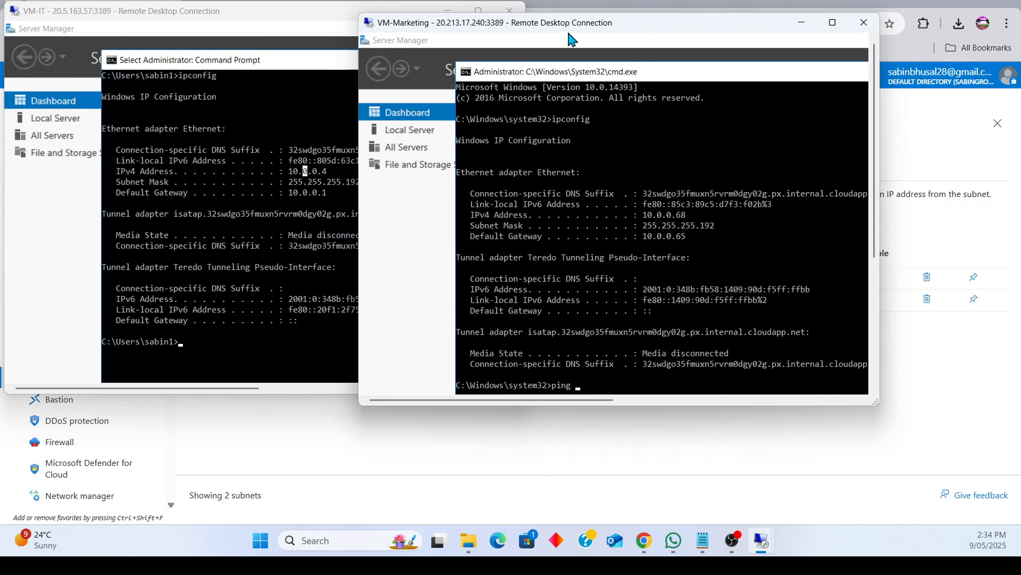
{"action": "left_click_drag", "start_coordinate": [569, 33], "coordinate": [744, 35]}
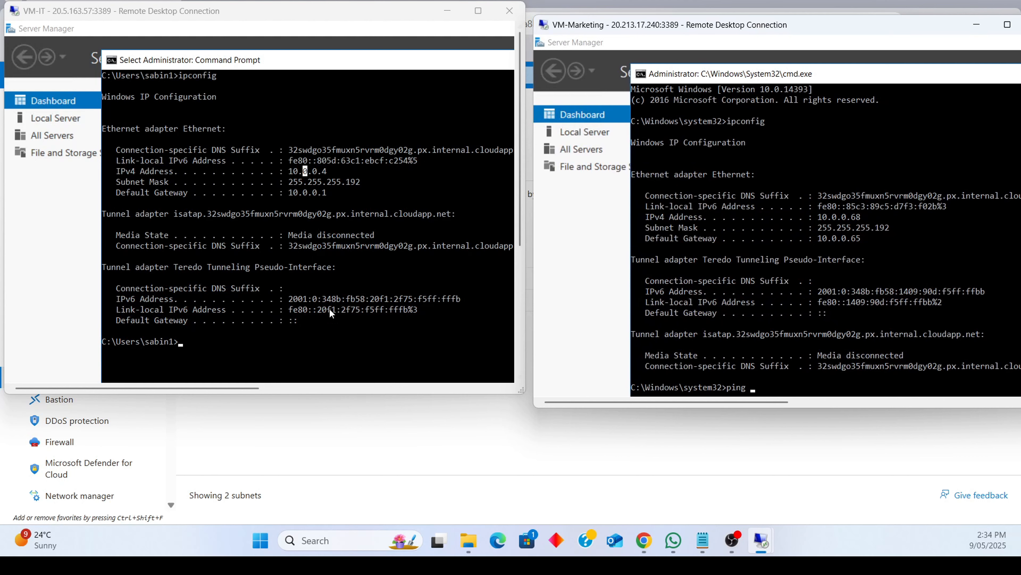
{"action": "left_click", "coordinate": [768, 388]}
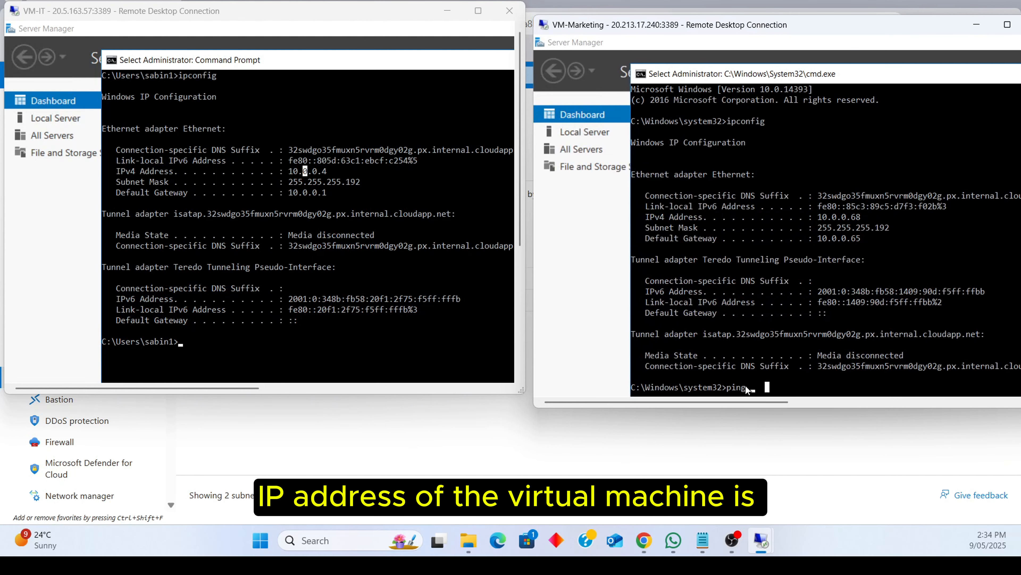
Complete and run the command ping 10.0.0.4 -t on VM-Marketing, and stop the continuous ping after its first response line
{"action": "type", "text": "10"}
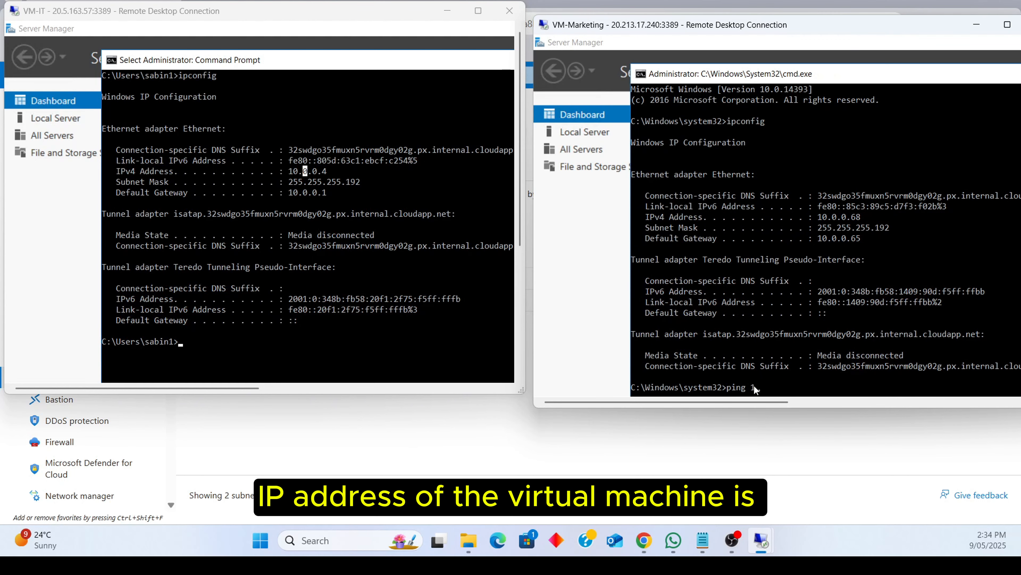
{"action": "type", "text": ".0.0"}
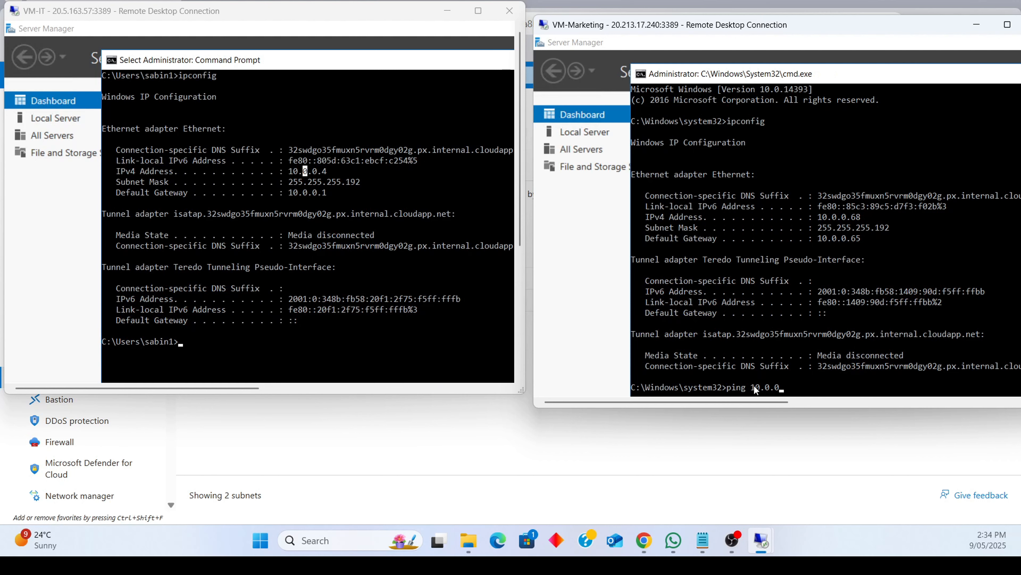
{"action": "type", "text": ".4"}
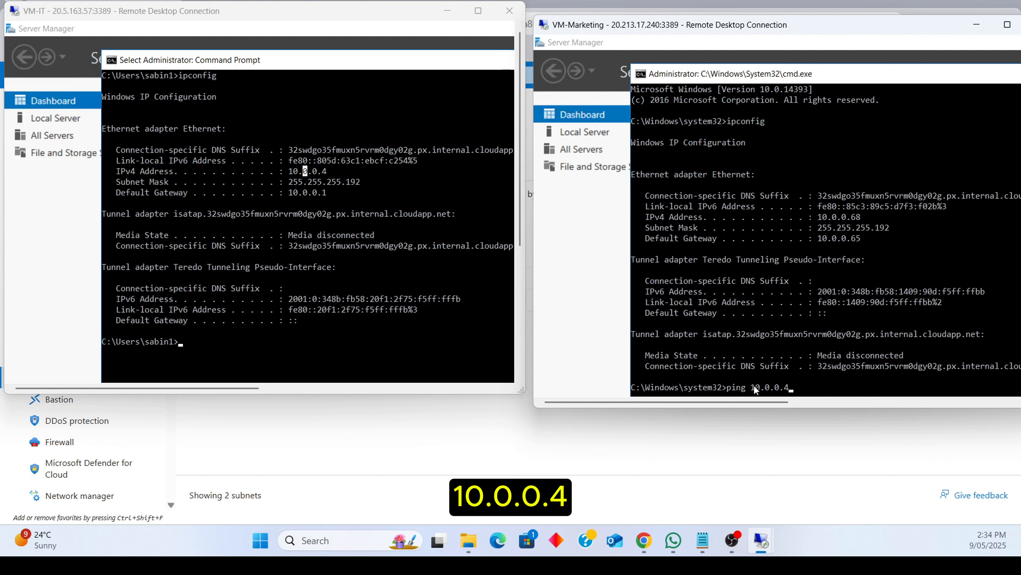
{"action": "type", "text": " -"}
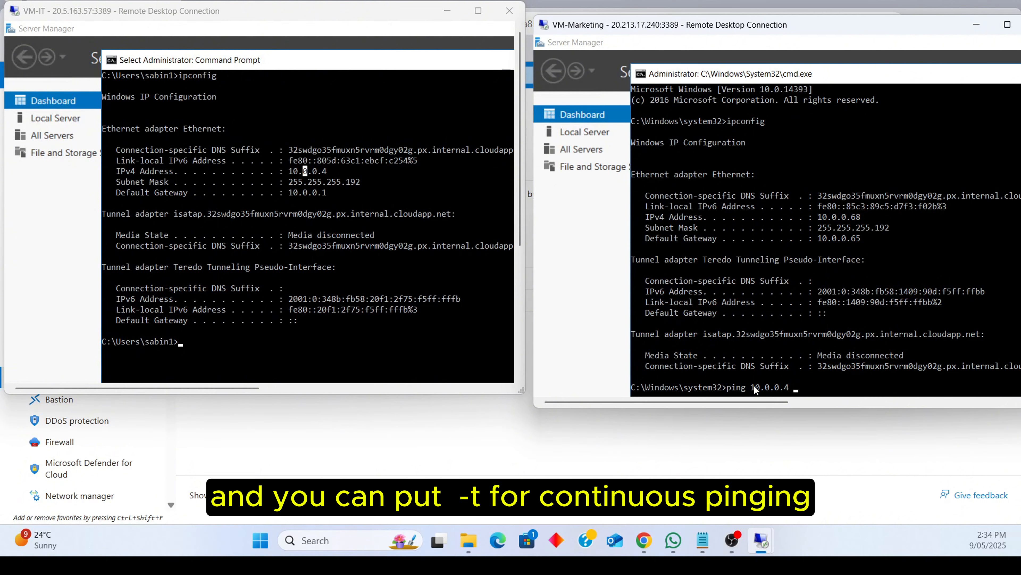
{"action": "type", "text": "t"}
{"action": "key", "text": "Return"}
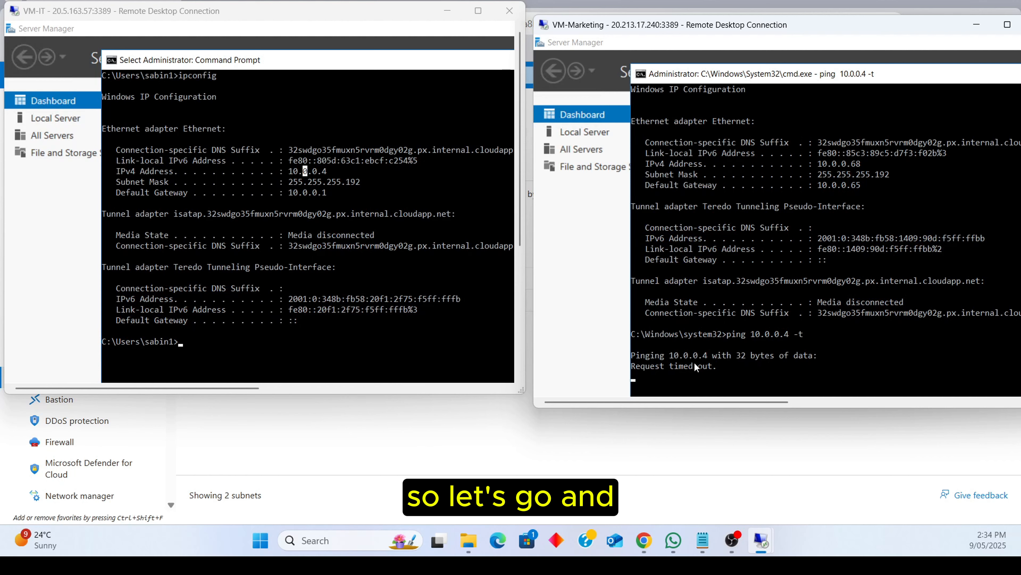
{"action": "key", "text": "ctrl+c"}
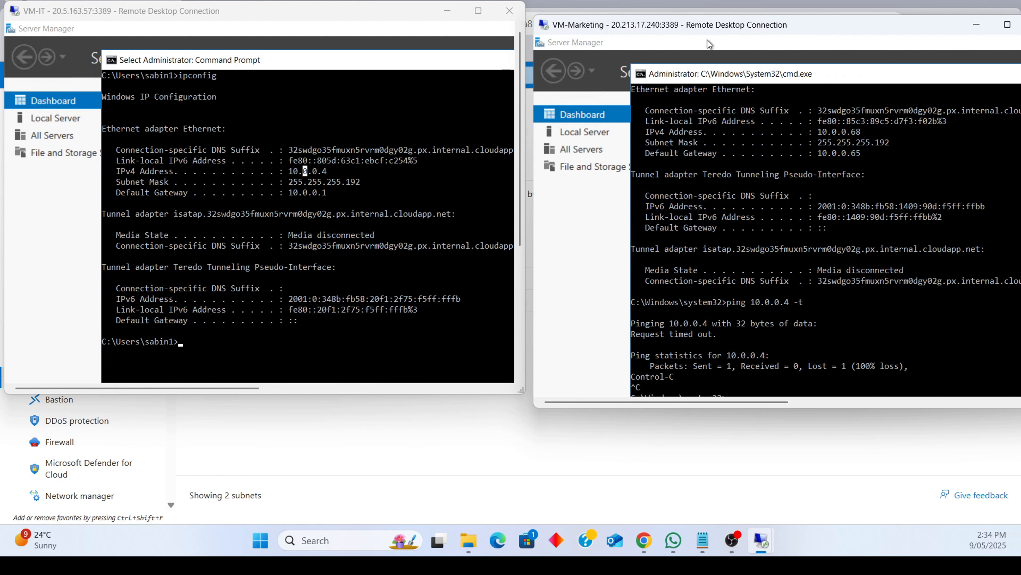
Maximize the VM-Marketing session and open Windows Firewall there by running firewall.cpl from the Run dialog
{"action": "left_click_drag", "start_coordinate": [734, 26], "coordinate": [622, 22]}
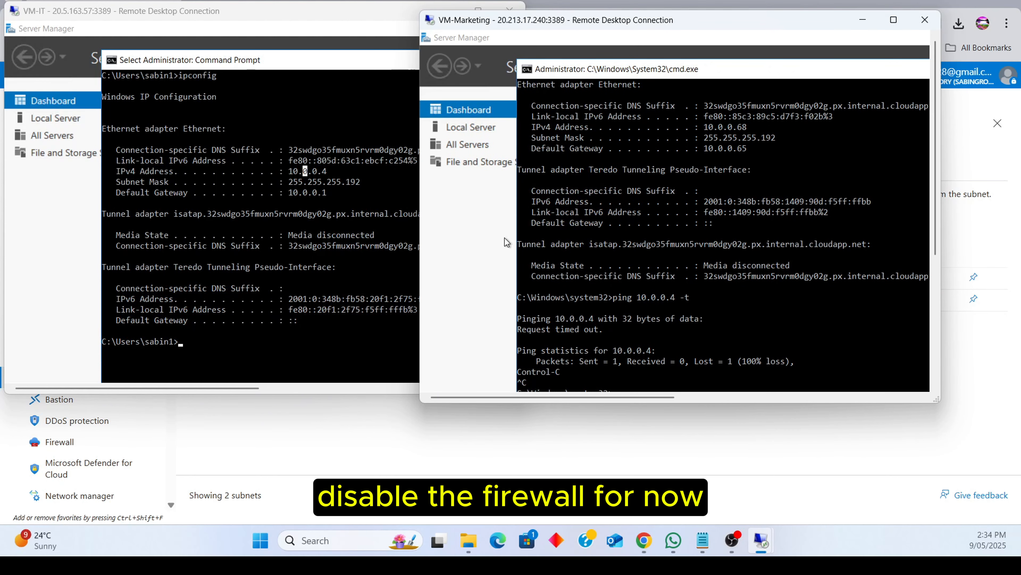
{"action": "scroll", "coordinate": [564, 229], "scroll_direction": "down", "scroll_amount": 6}
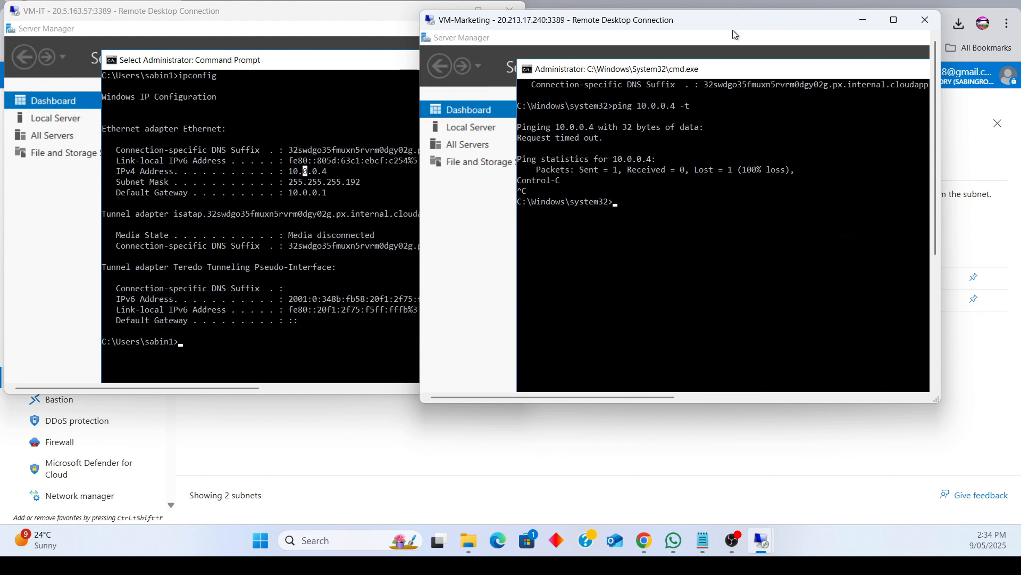
{"action": "left_click", "coordinate": [894, 21]}
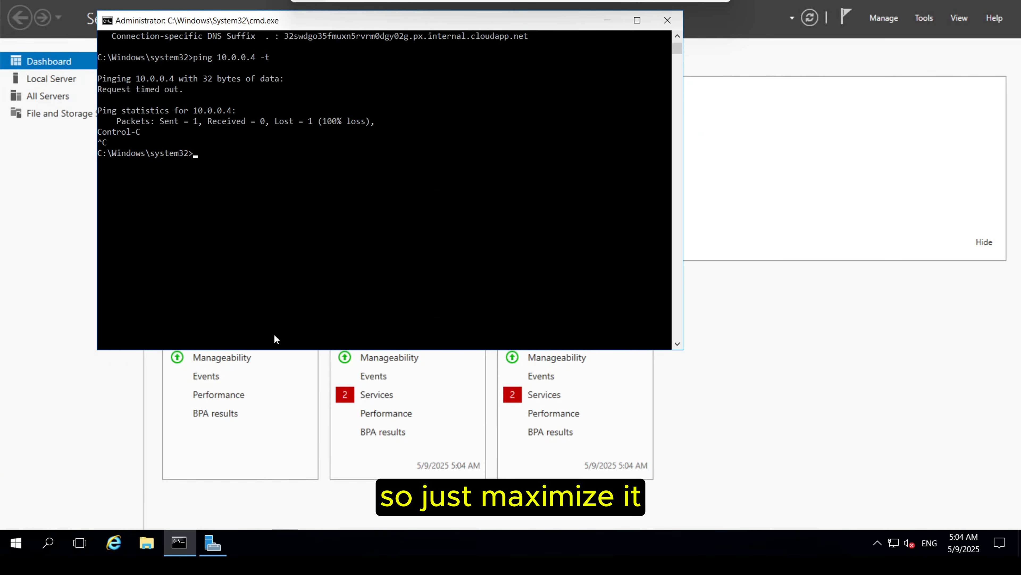
{"action": "left_click", "coordinate": [56, 545]}
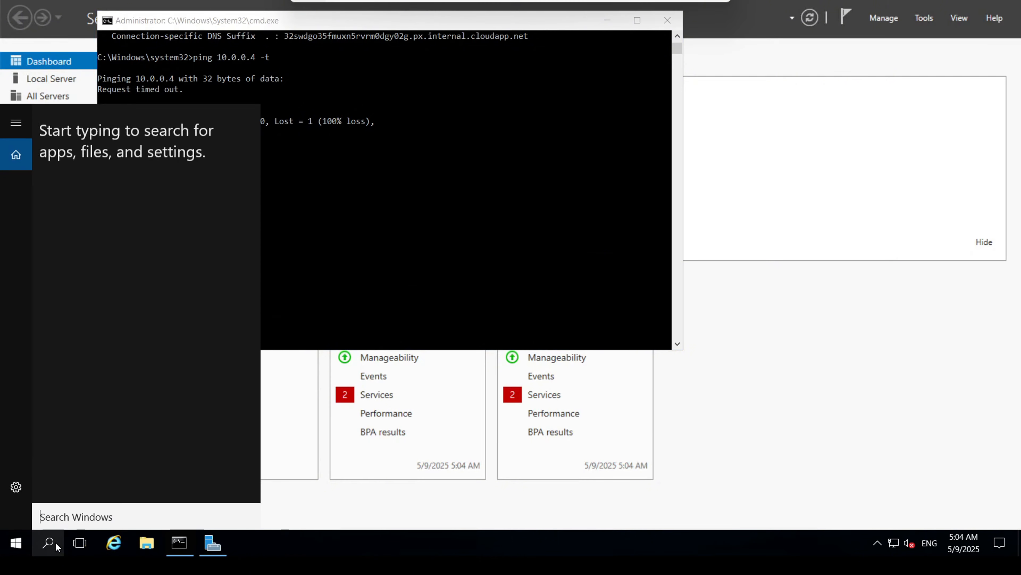
{"action": "type", "text": "run"}
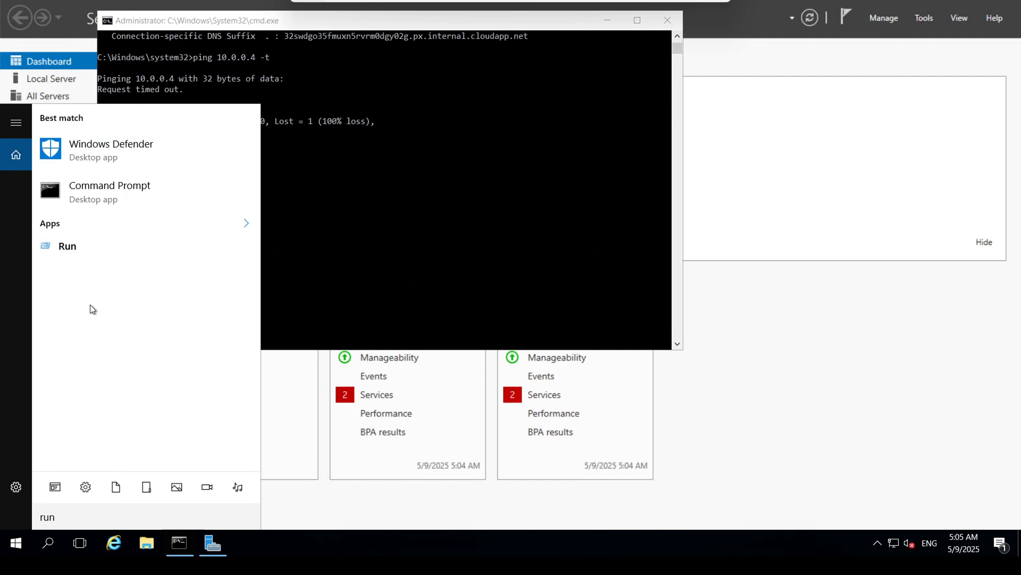
{"action": "left_click", "coordinate": [67, 245]}
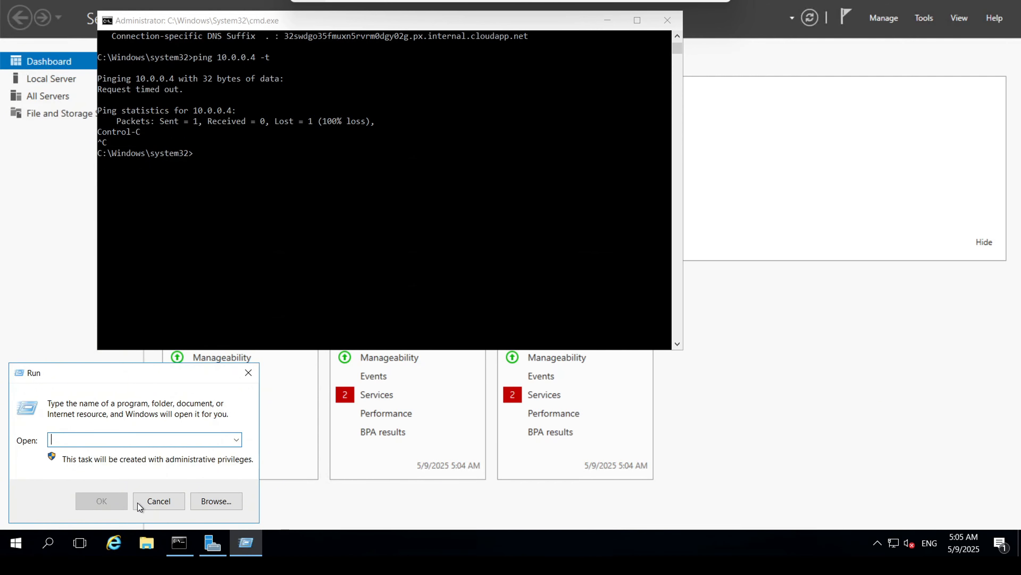
{"action": "type", "text": "firewal"}
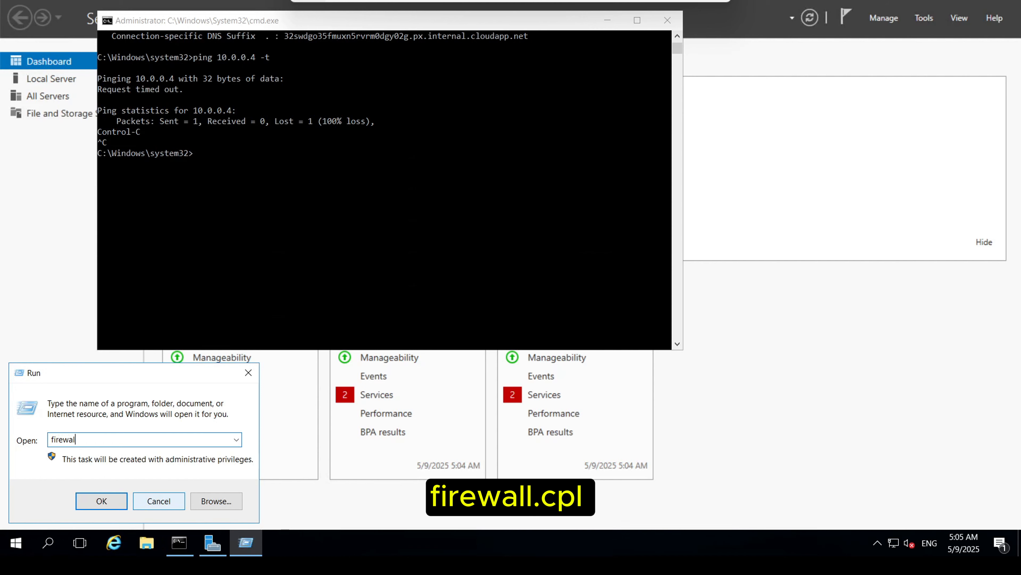
{"action": "type", "text": "cpl"}
{"action": "key", "text": "Return"}
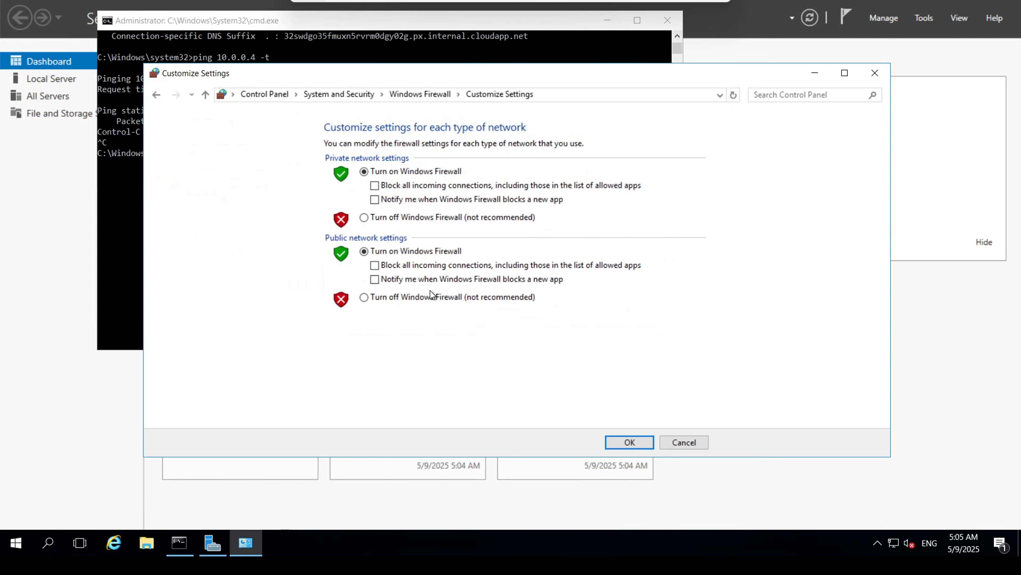
Turn off Windows Firewall for both private and public networks on VM-Marketing, and close the firewall window
{"action": "left_click", "coordinate": [364, 217]}
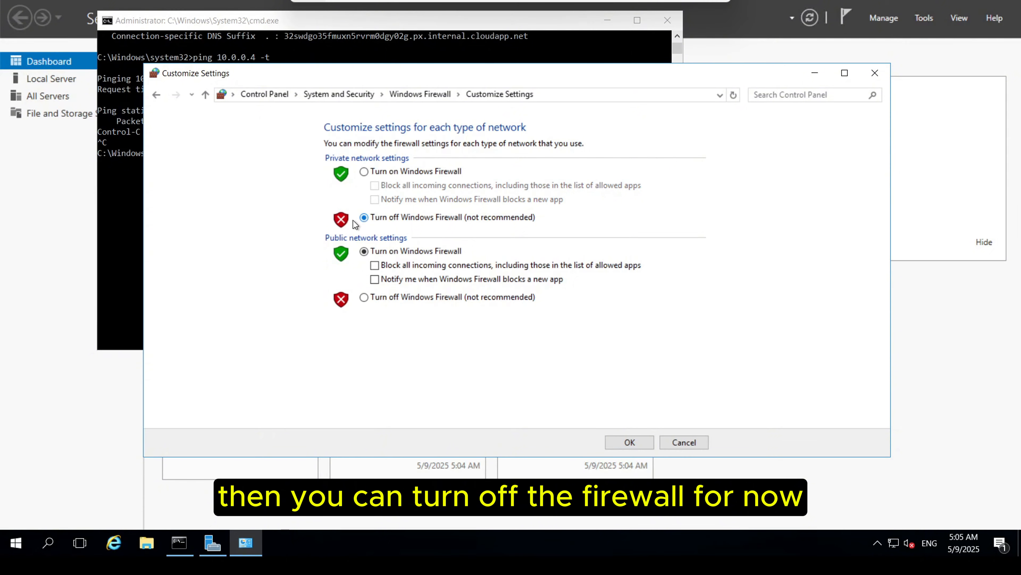
{"action": "left_click", "coordinate": [364, 298]}
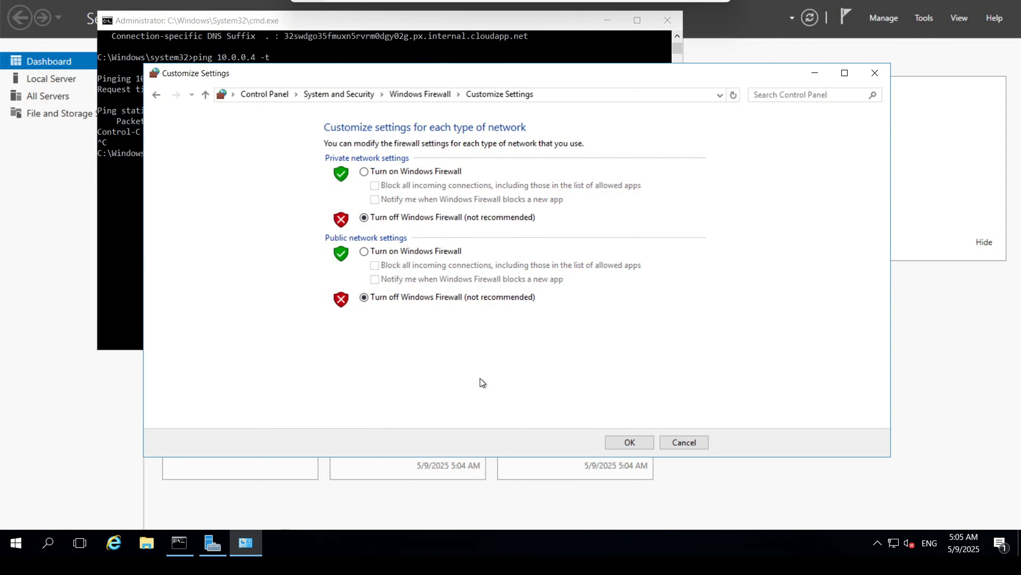
{"action": "left_click", "coordinate": [630, 442]}
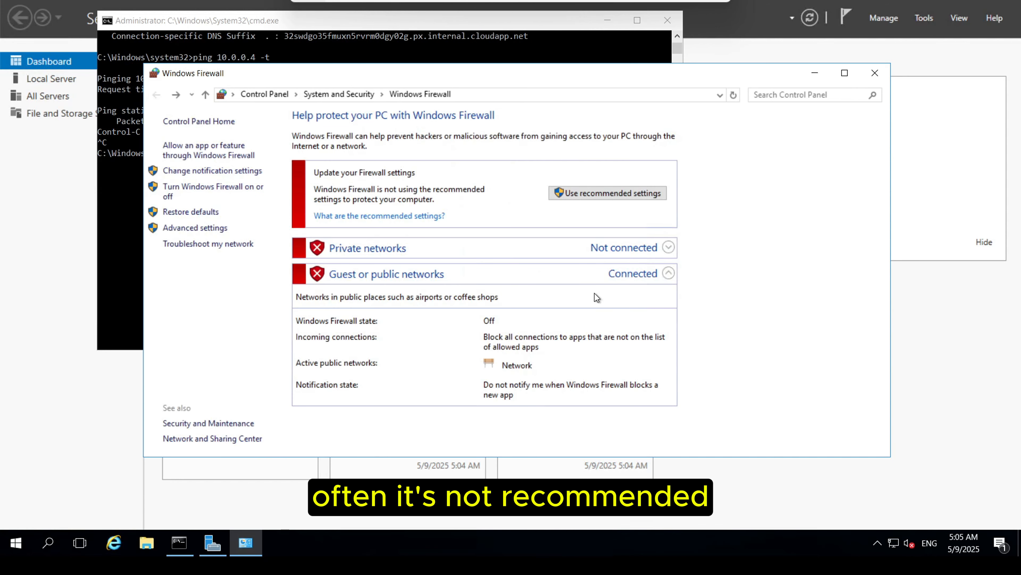
{"action": "left_click", "coordinate": [875, 73]}
{"action": "left_click", "coordinate": [248, 184]}
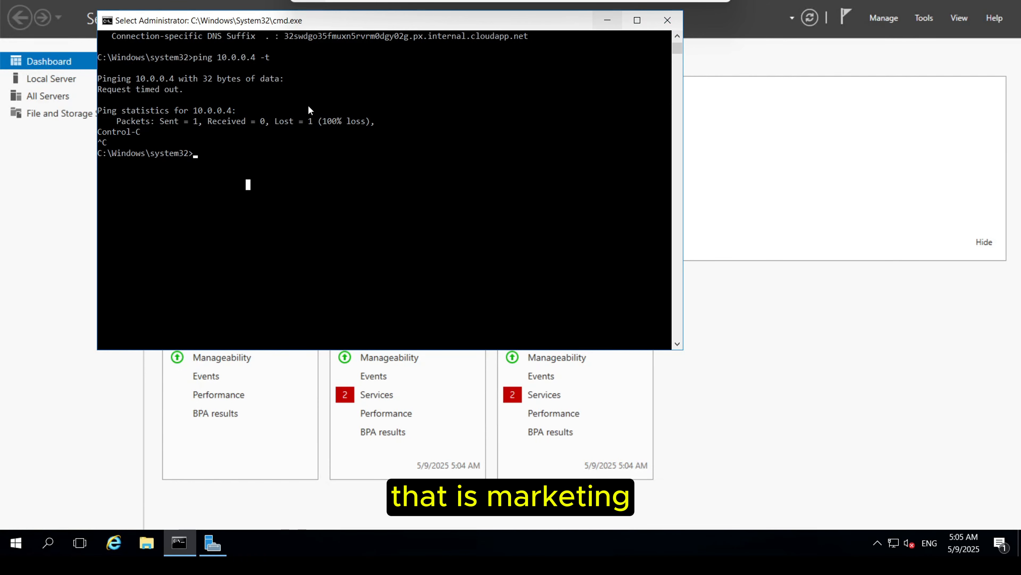
Restore VM-Marketing to a window, maximize the VM-IT session and open its Windows Firewall by running firewall.cpl from the Run dialog
{"action": "left_click", "coordinate": [680, 1]}
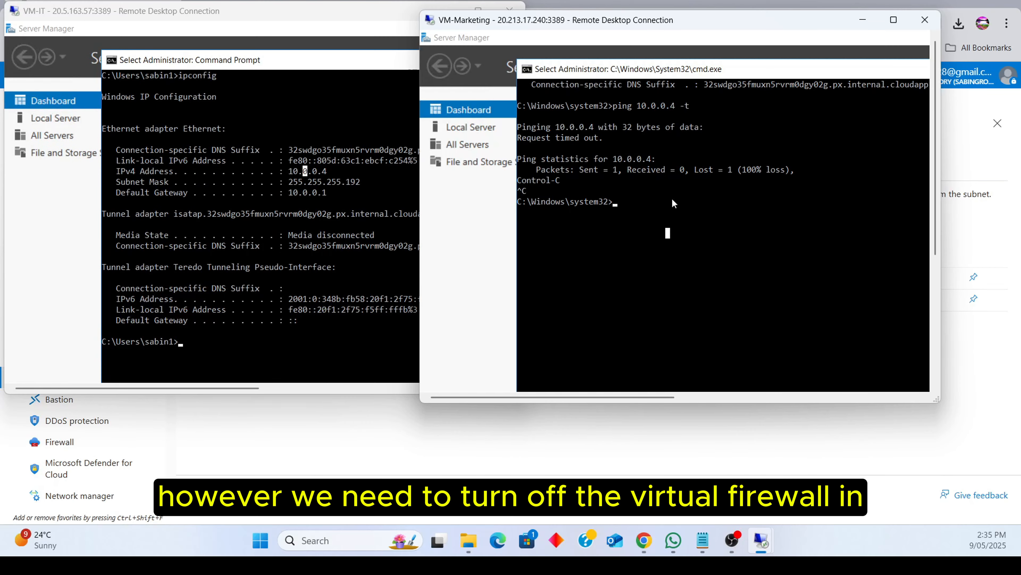
{"action": "left_click", "coordinate": [307, 202]}
{"action": "left_click", "coordinate": [478, 11]}
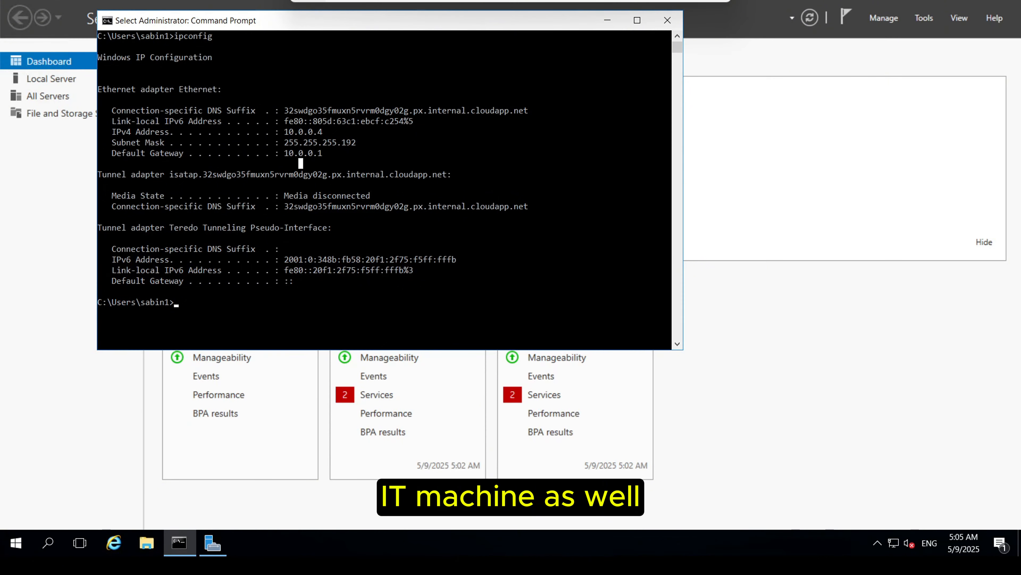
{"action": "left_click", "coordinate": [49, 542]}
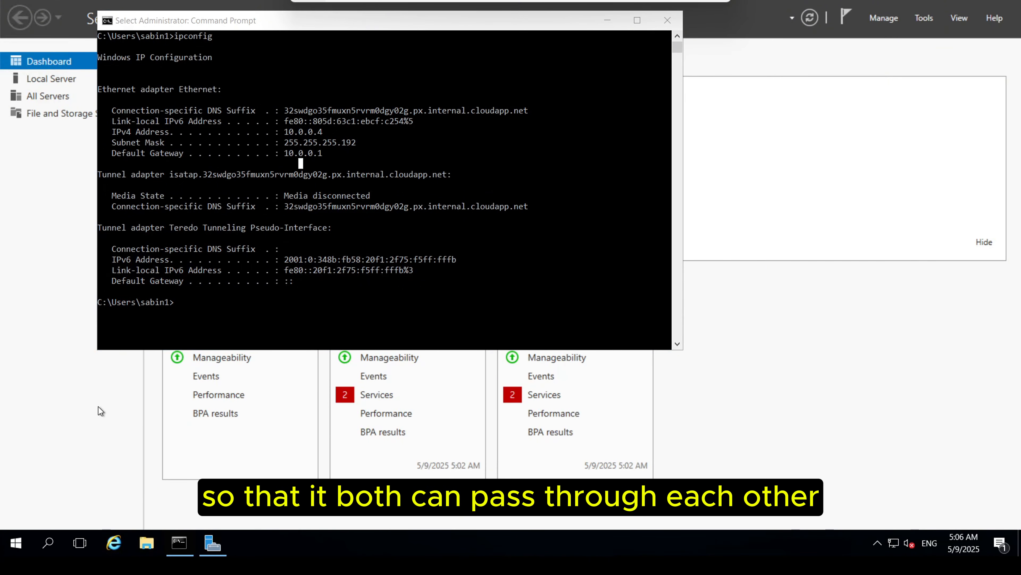
{"action": "type", "text": "r"}
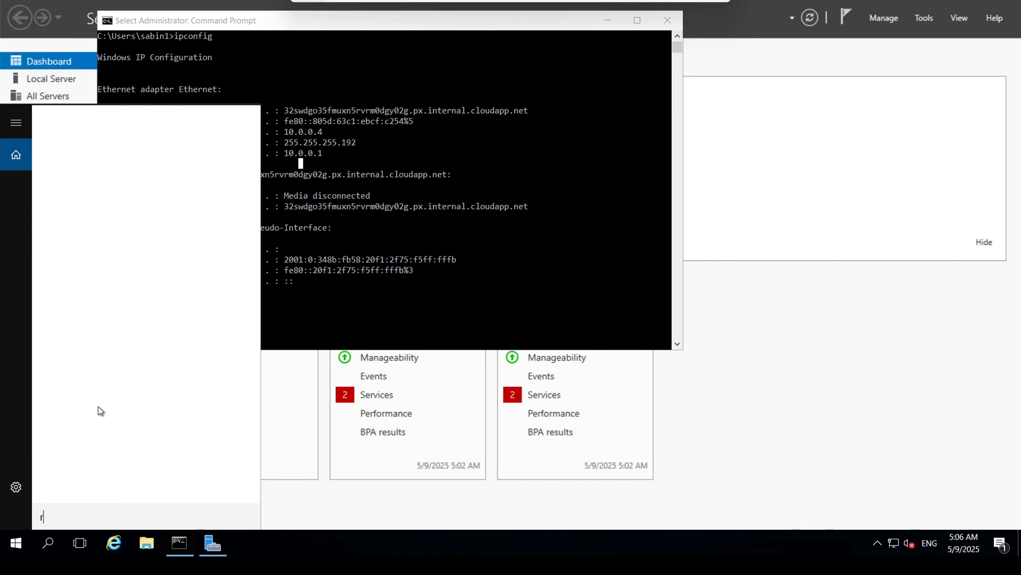
{"action": "type", "text": "un"}
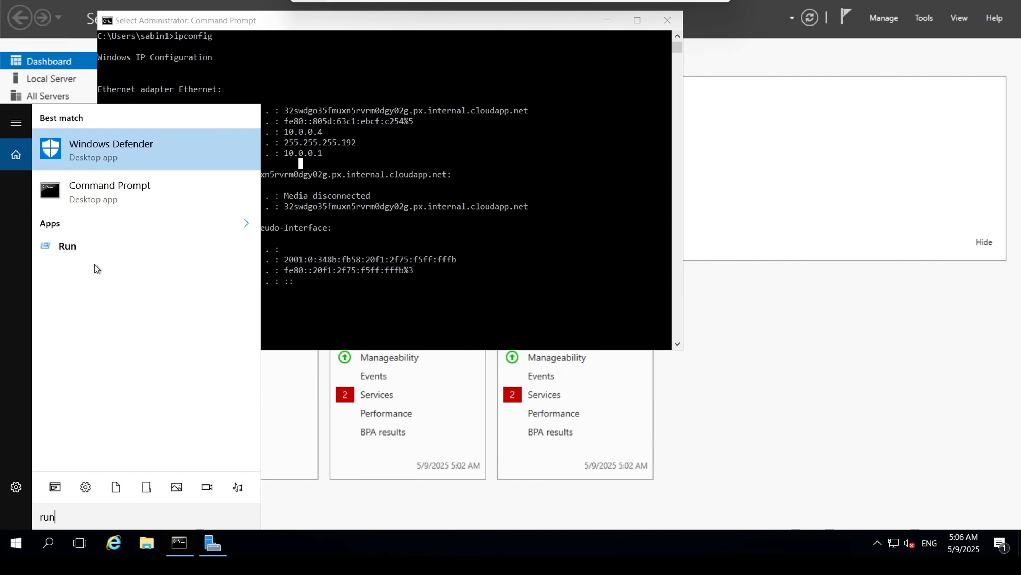
{"action": "left_click", "coordinate": [87, 246]}
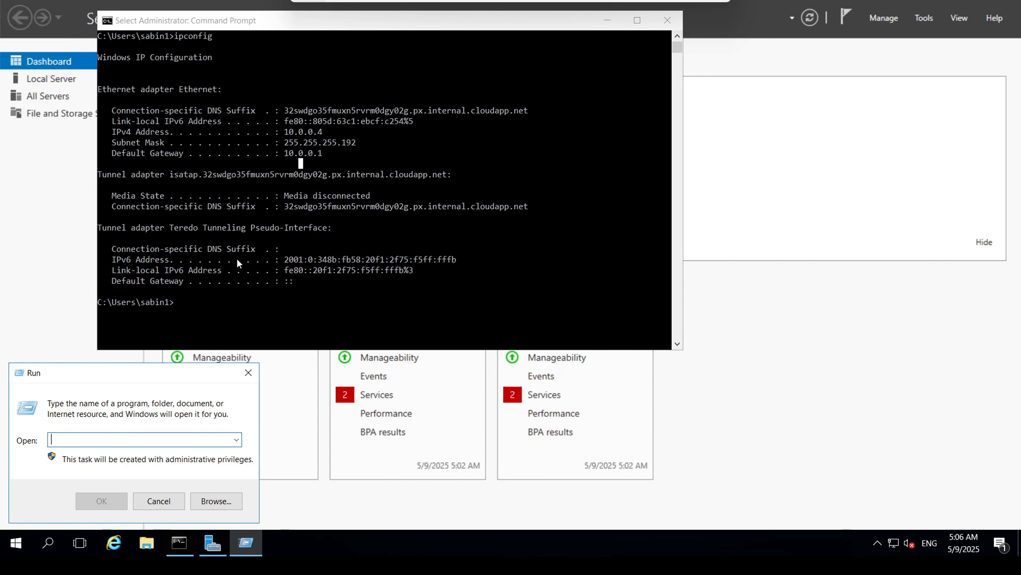
{"action": "type", "text": "firewall"}
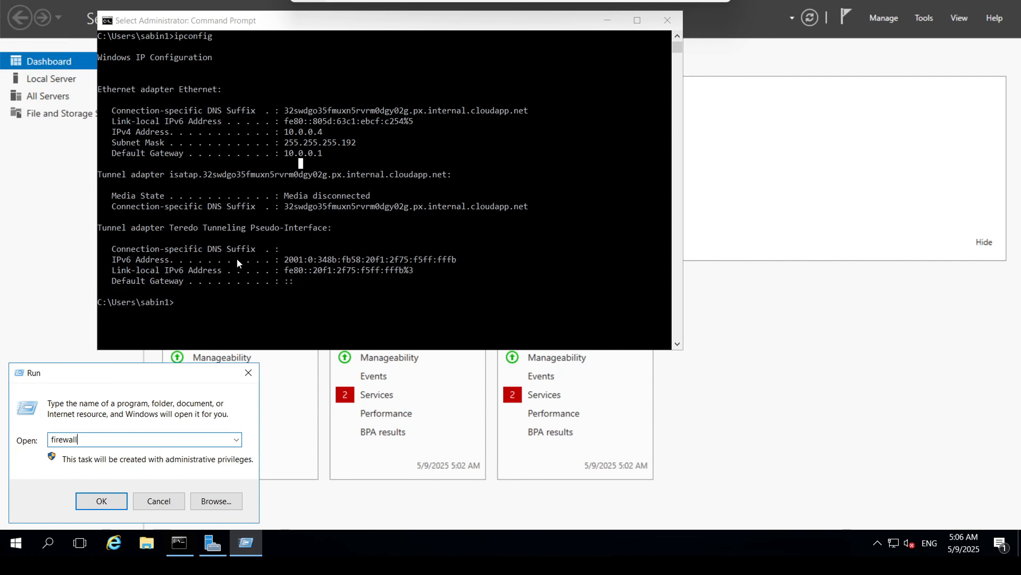
{"action": "type", "text": ".cpl"}
{"action": "key", "text": "Return"}
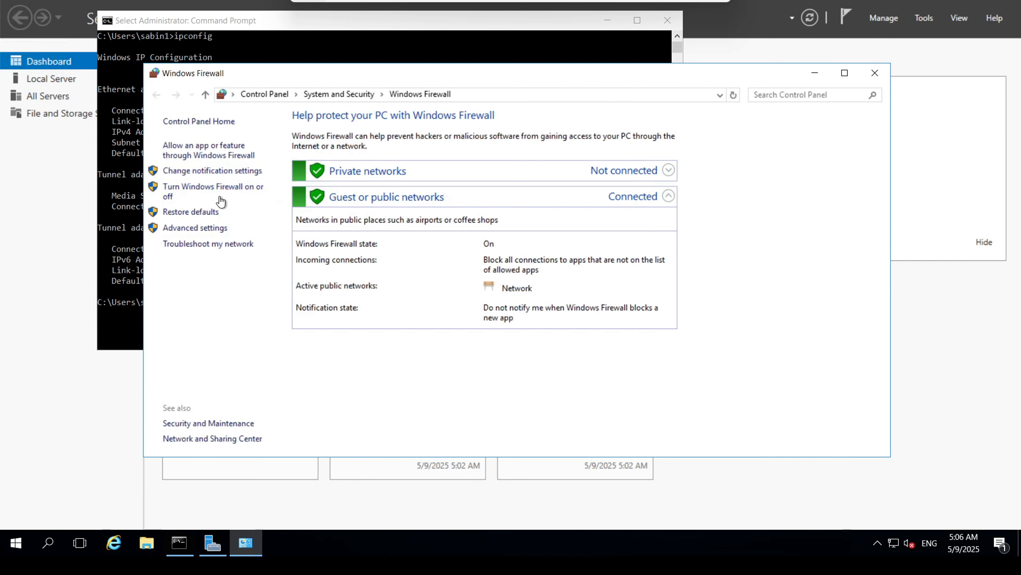
Turn off Windows Firewall for both private and public networks on VM-IT, and close the firewall window
{"action": "left_click", "coordinate": [220, 199]}
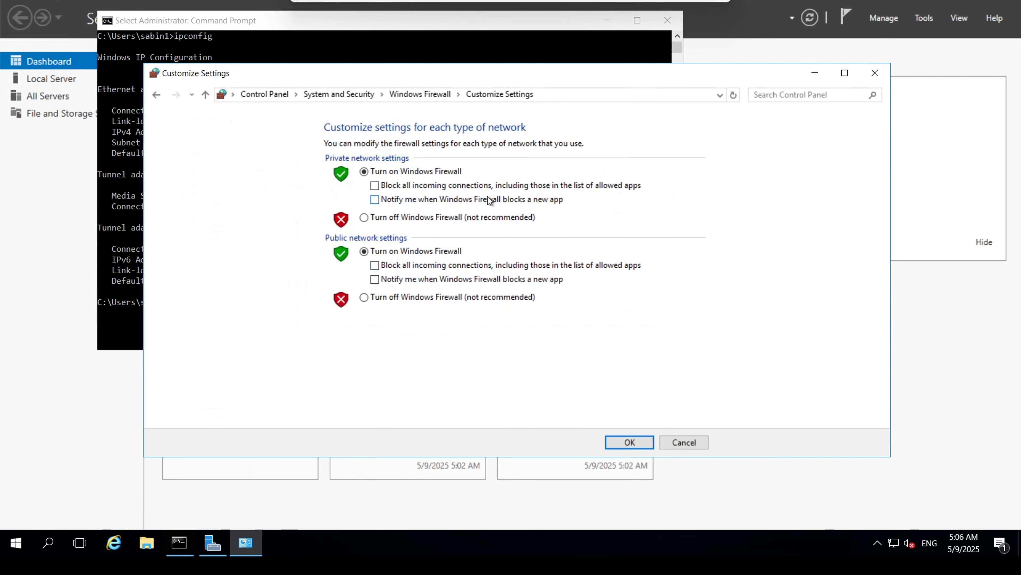
{"action": "left_click", "coordinate": [394, 219]}
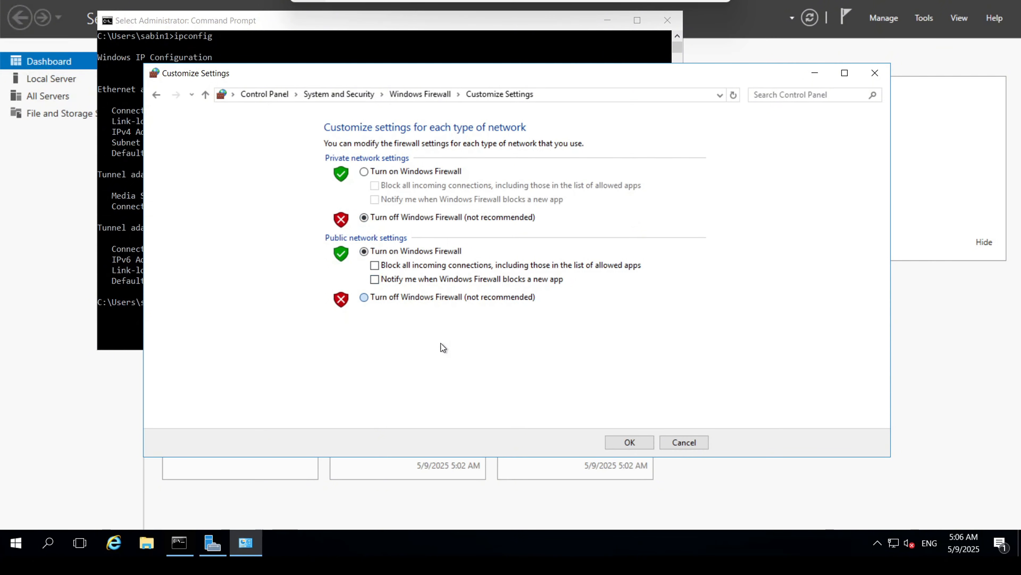
{"action": "left_click", "coordinate": [396, 298]}
{"action": "left_click", "coordinate": [617, 443]}
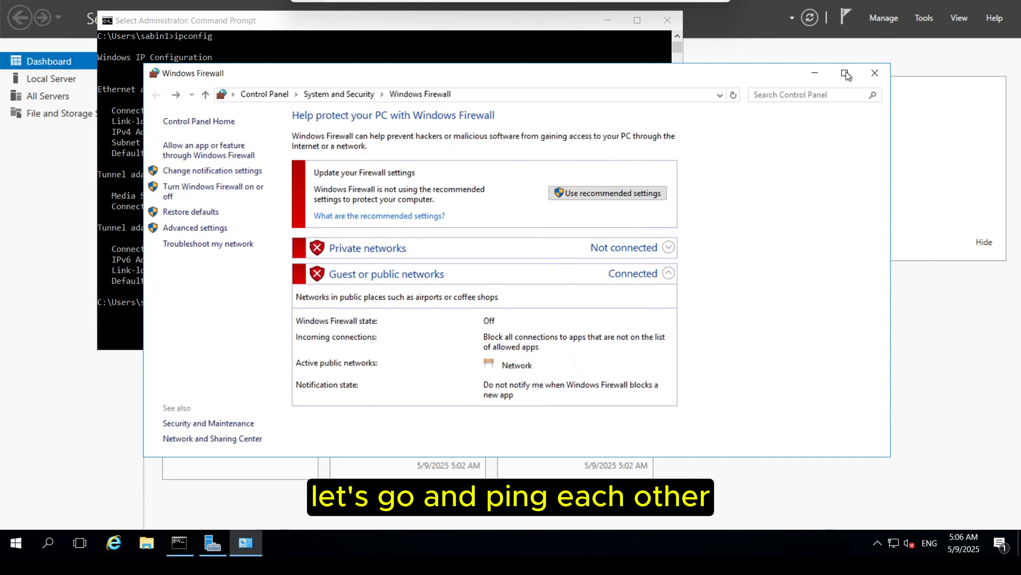
{"action": "left_click", "coordinate": [875, 73]}
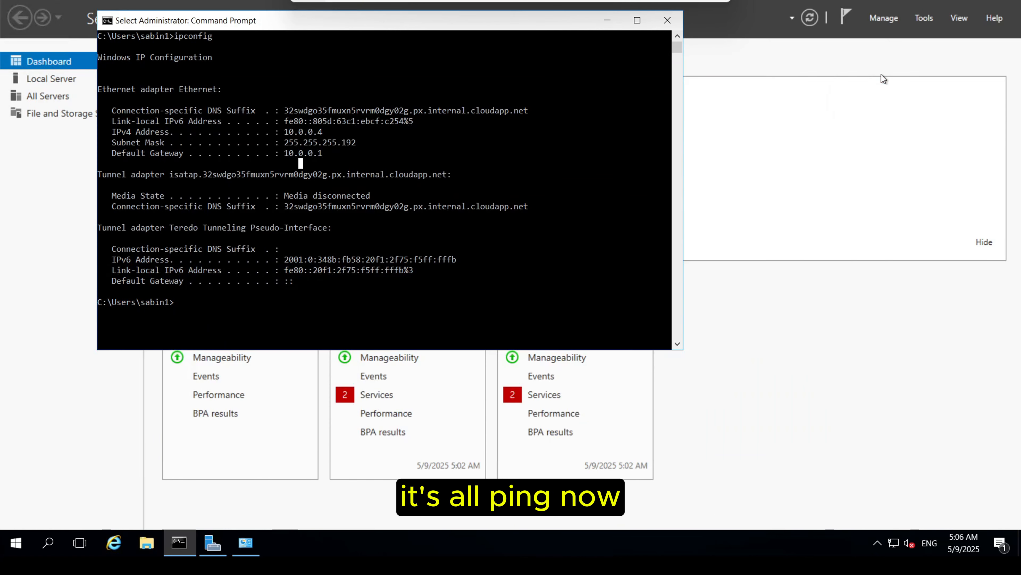
Restore VM-IT to a window, rerun ping 10.0.0.4 -t at VM-Marketing's Command Prompt, and stop it after several replies
{"action": "left_click", "coordinate": [240, 306]}
{"action": "left_click", "coordinate": [684, 5]}
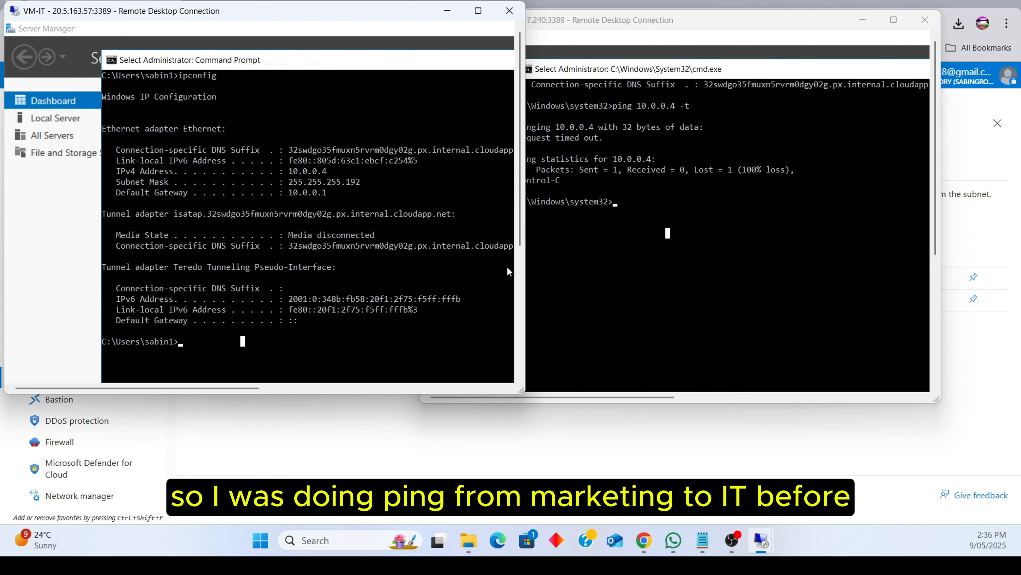
{"action": "left_click", "coordinate": [594, 241]}
{"action": "scroll", "coordinate": [623, 169], "scroll_direction": "up", "scroll_amount": 1}
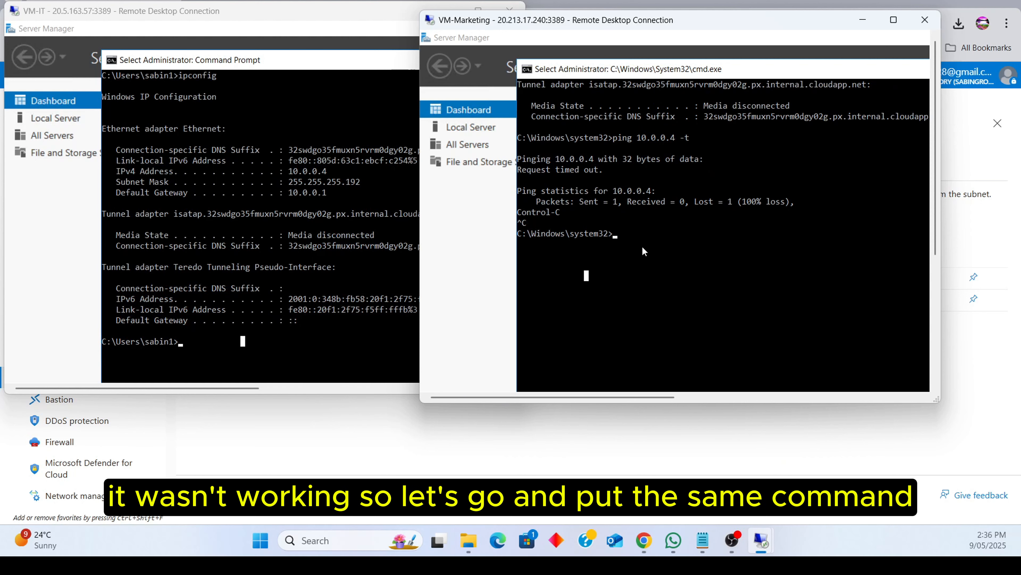
{"action": "key", "text": "Up"}
{"action": "key", "text": "Return"}
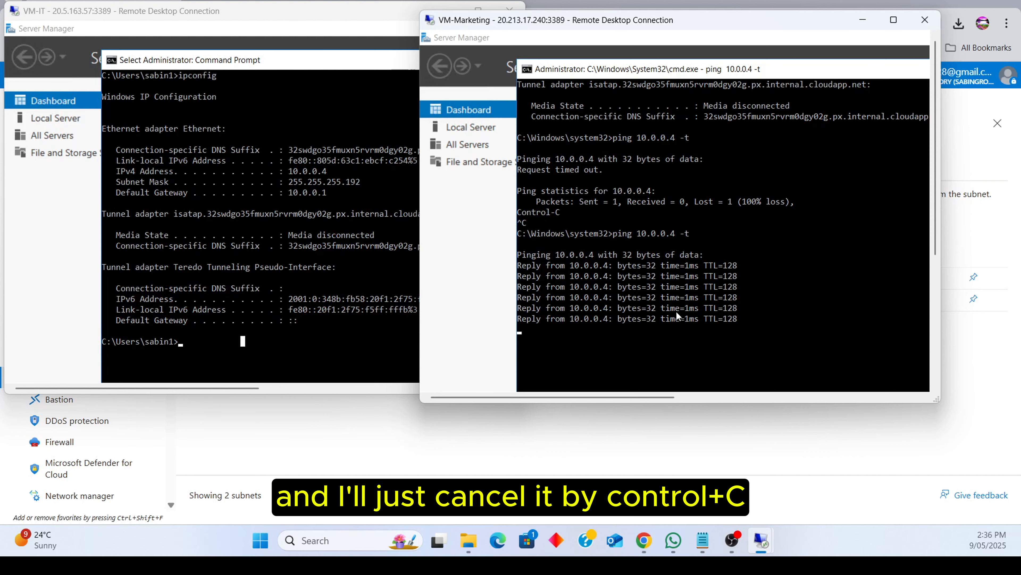
{"action": "key", "text": "ctrl+c"}
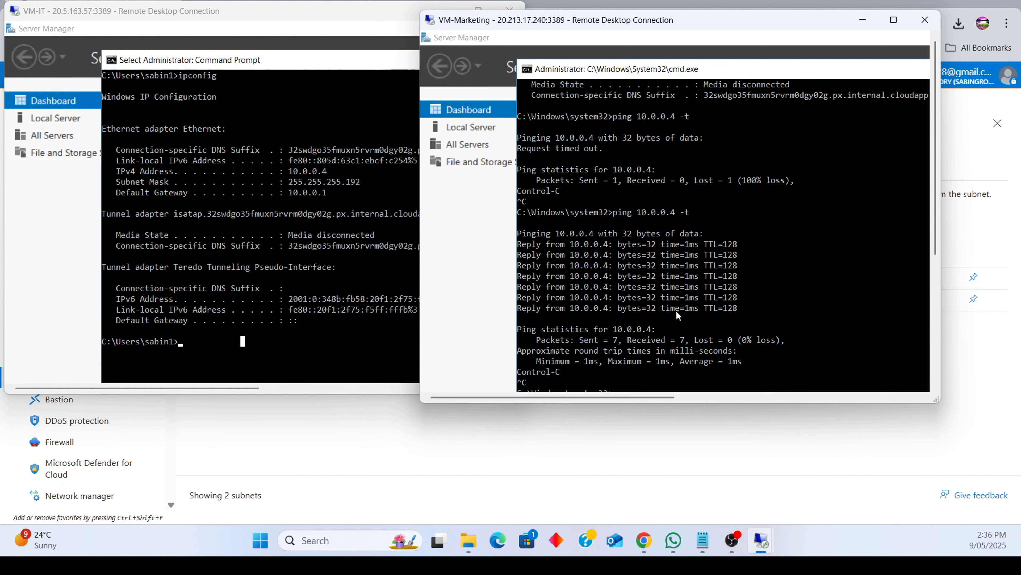